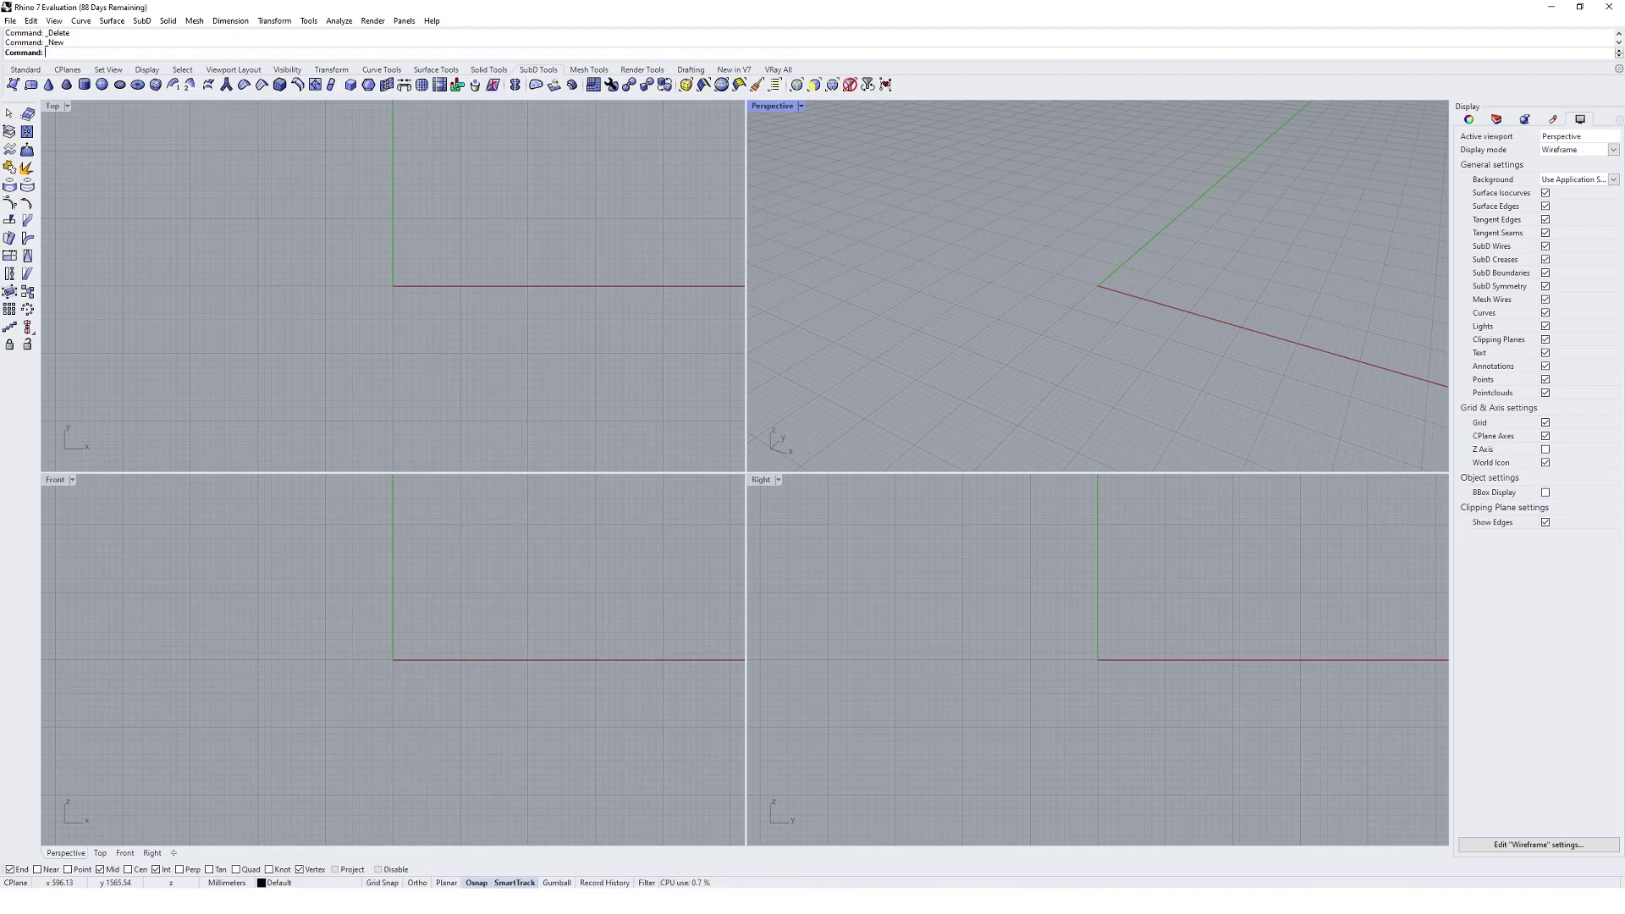
Maximize the Perspective viewport and create a 100 by 100 mm SubD plane with 2 by 2 faces near the origin.
{"action": "double_click", "coordinate": [778, 109]}
{"action": "right_click_drag", "start_coordinate": [787, 304], "coordinate": [860, 429]}
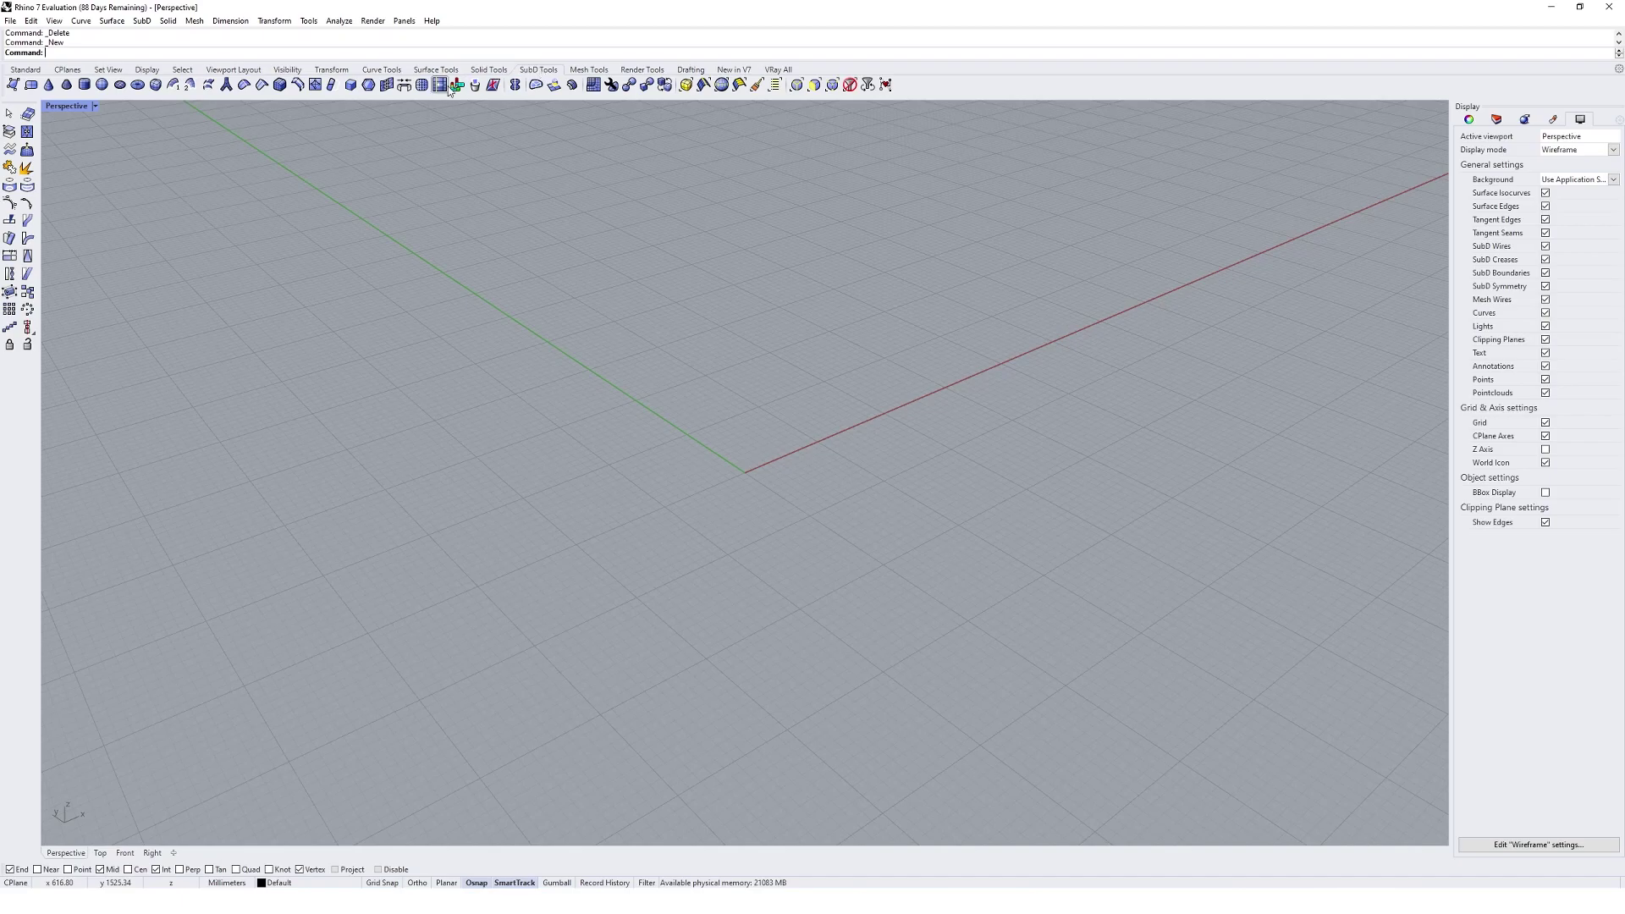
{"action": "left_click", "coordinate": [30, 85]}
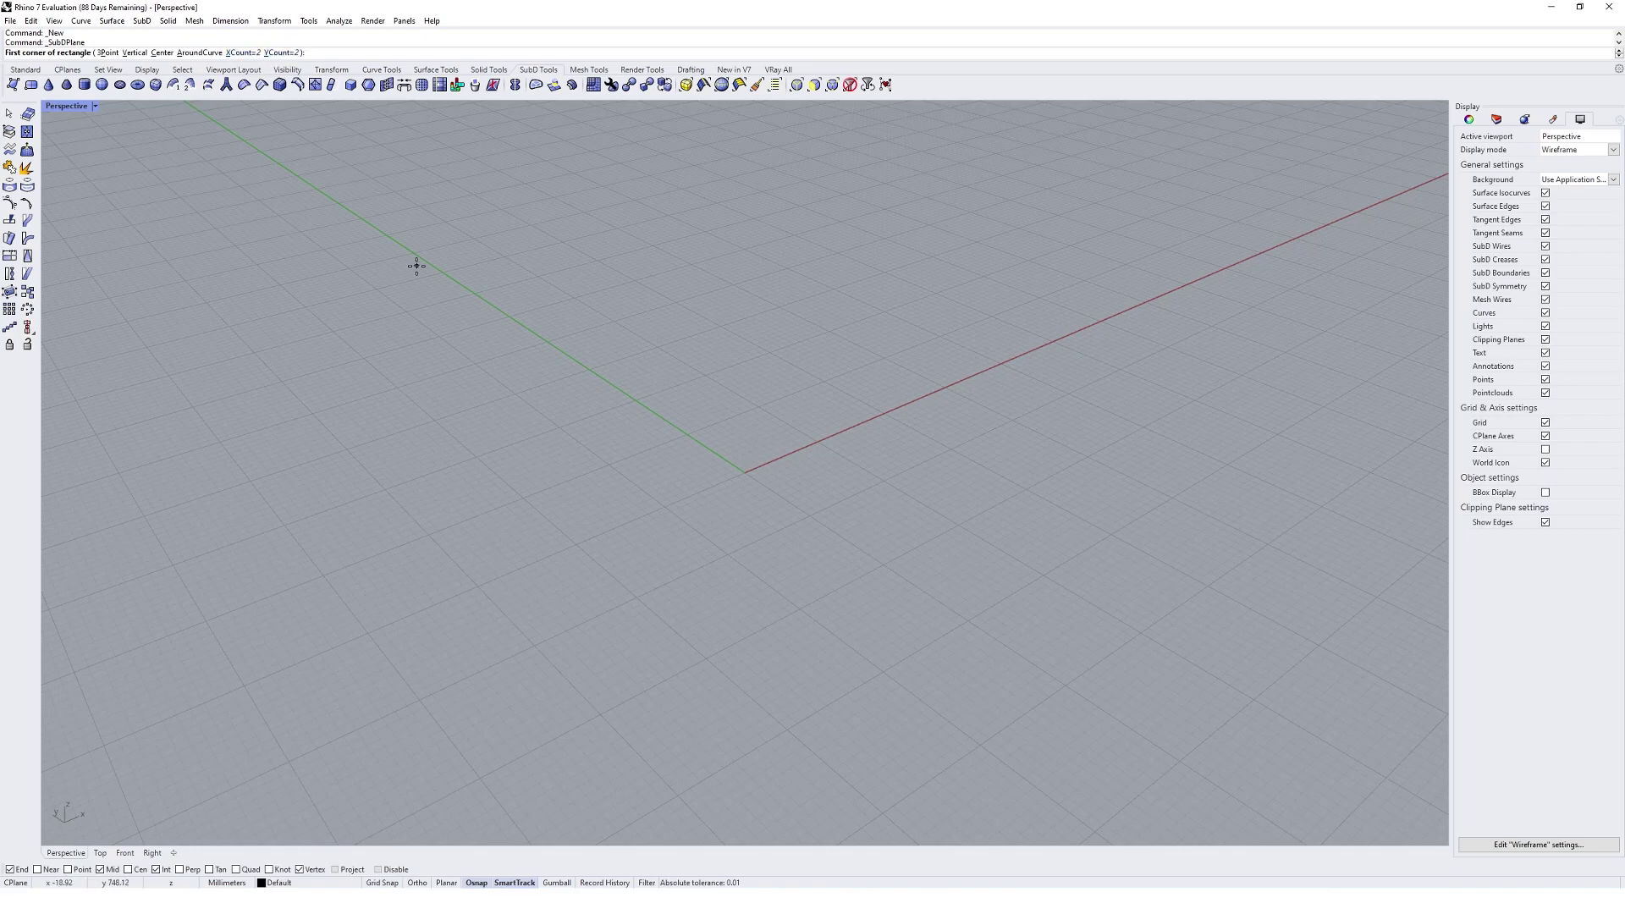
{"action": "scroll", "coordinate": [769, 359], "scroll_direction": "up", "scroll_amount": 5}
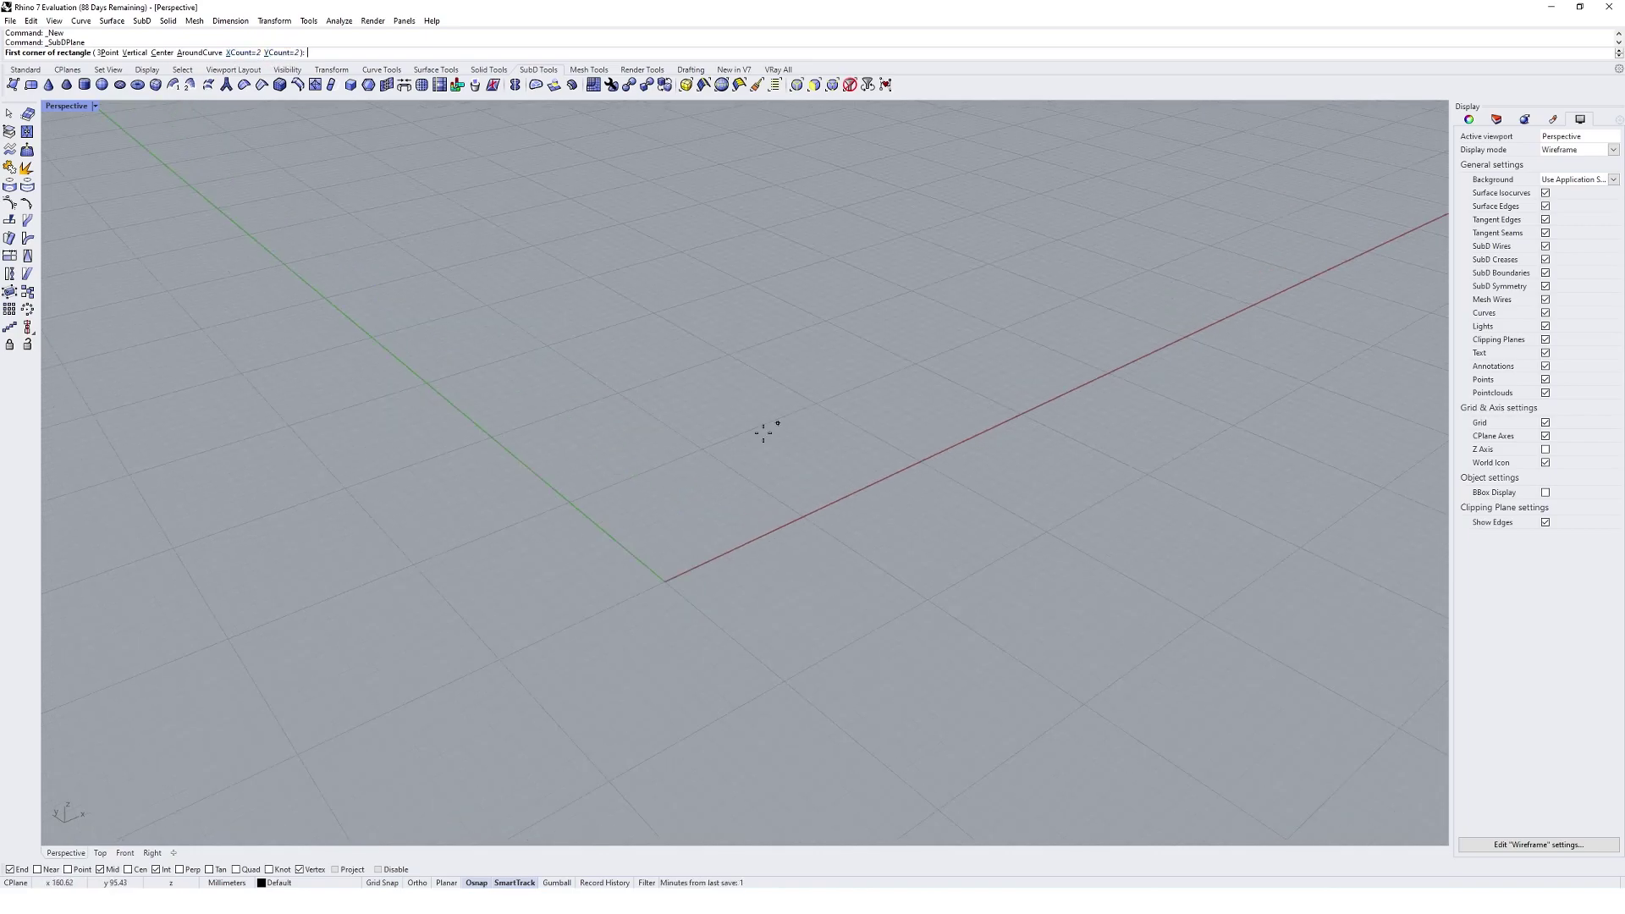
{"action": "left_click", "coordinate": [648, 557]}
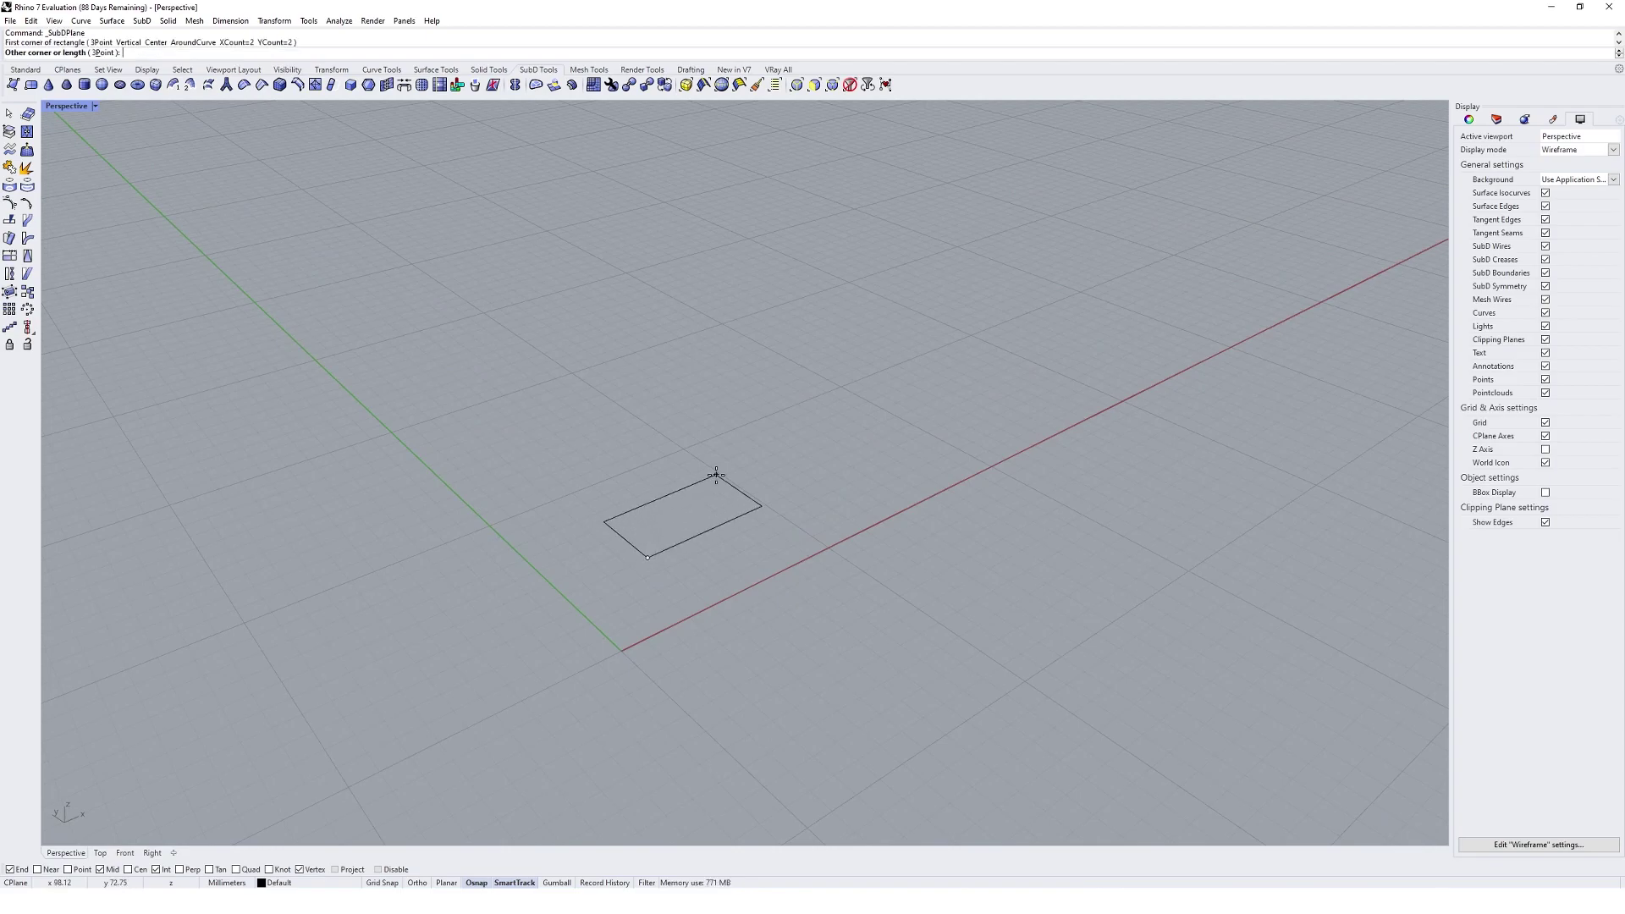
{"action": "type", "text": "100"}
{"action": "key", "text": "Return"}
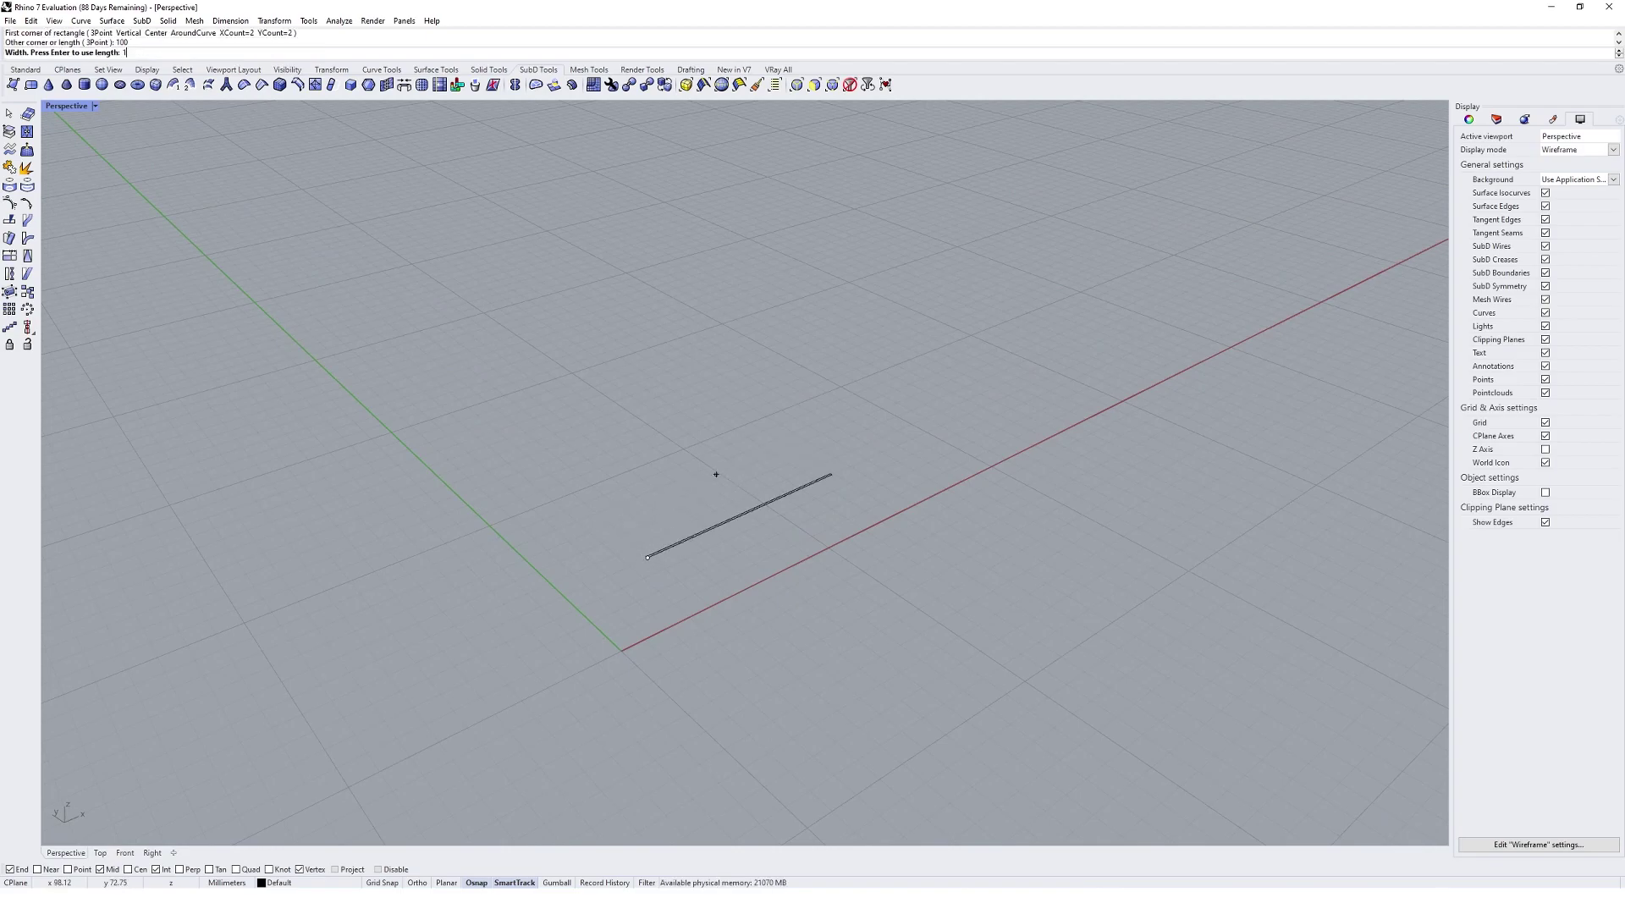
{"action": "type", "text": "100"}
{"action": "key", "text": "Return"}
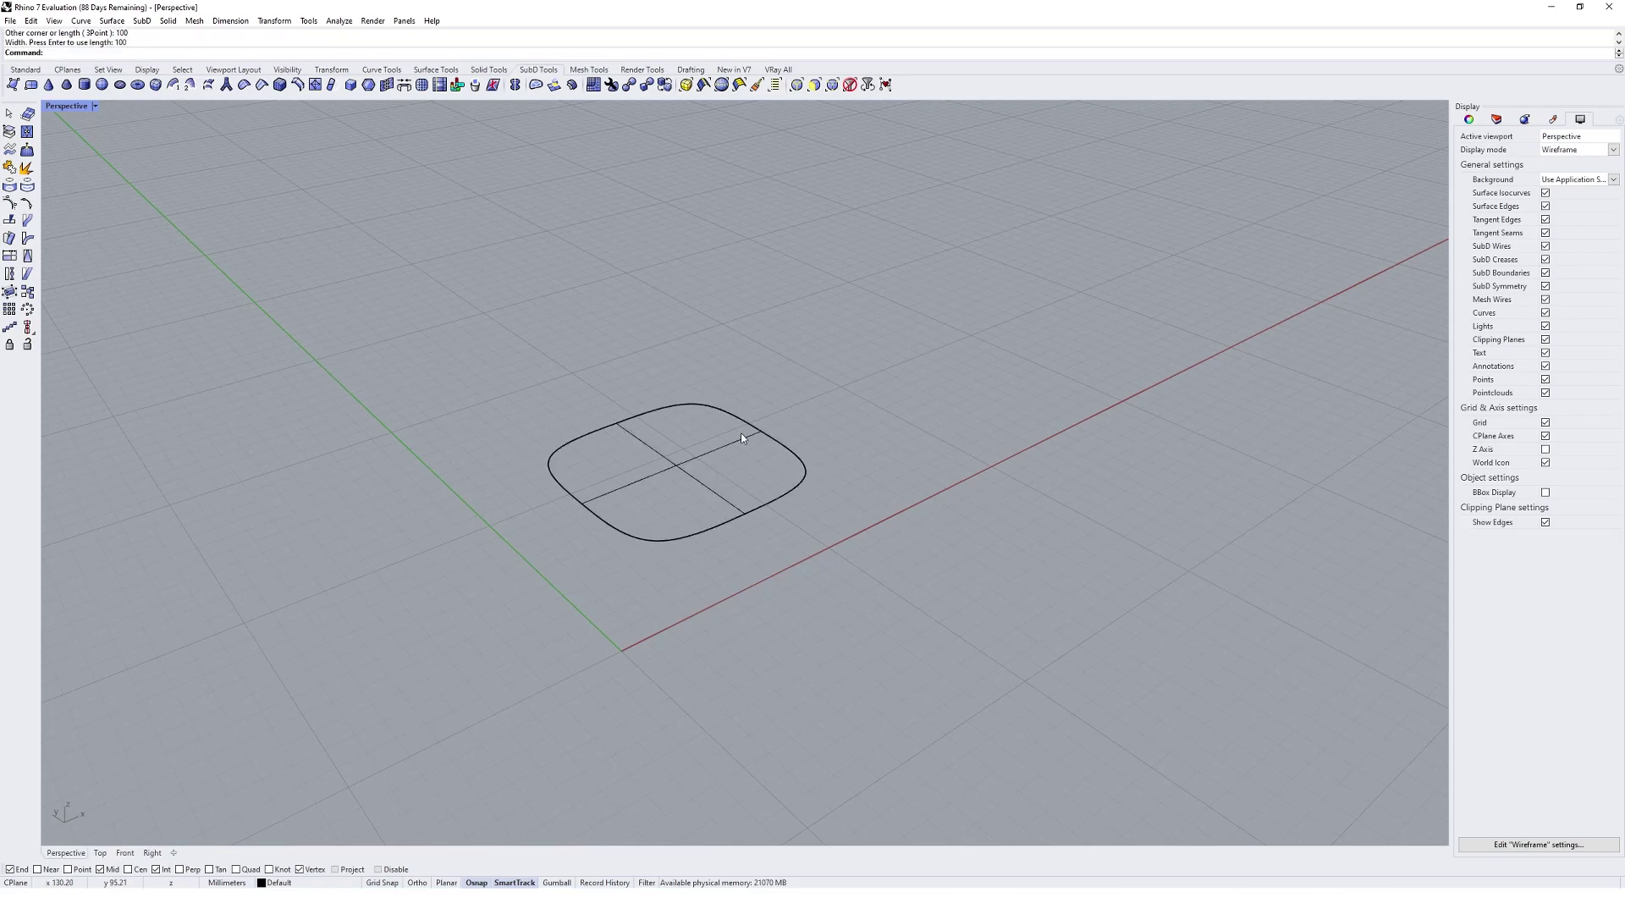
Set the Perspective viewport's display mode to Shaded and view the SubD plane from a lower angle.
{"action": "left_click", "coordinate": [53, 20]}
{"action": "left_click", "coordinate": [135, 313]}
{"action": "scroll", "coordinate": [610, 398], "scroll_direction": "up", "scroll_amount": 4}
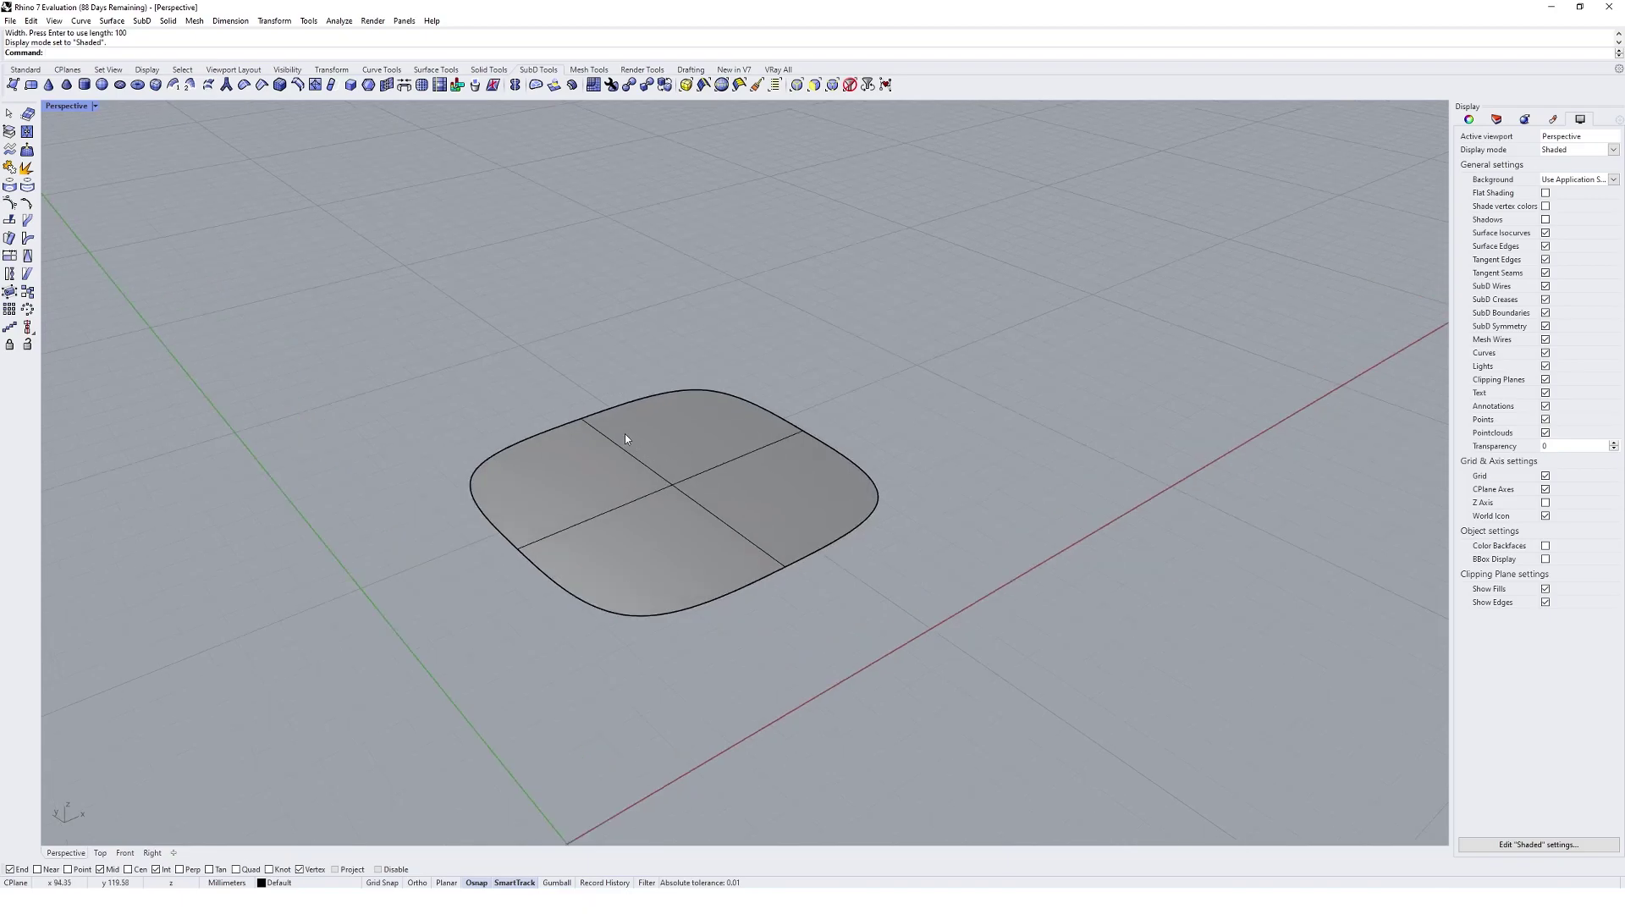
{"action": "right_click_drag", "start_coordinate": [671, 409], "coordinate": [525, 449], "text": "shift"}
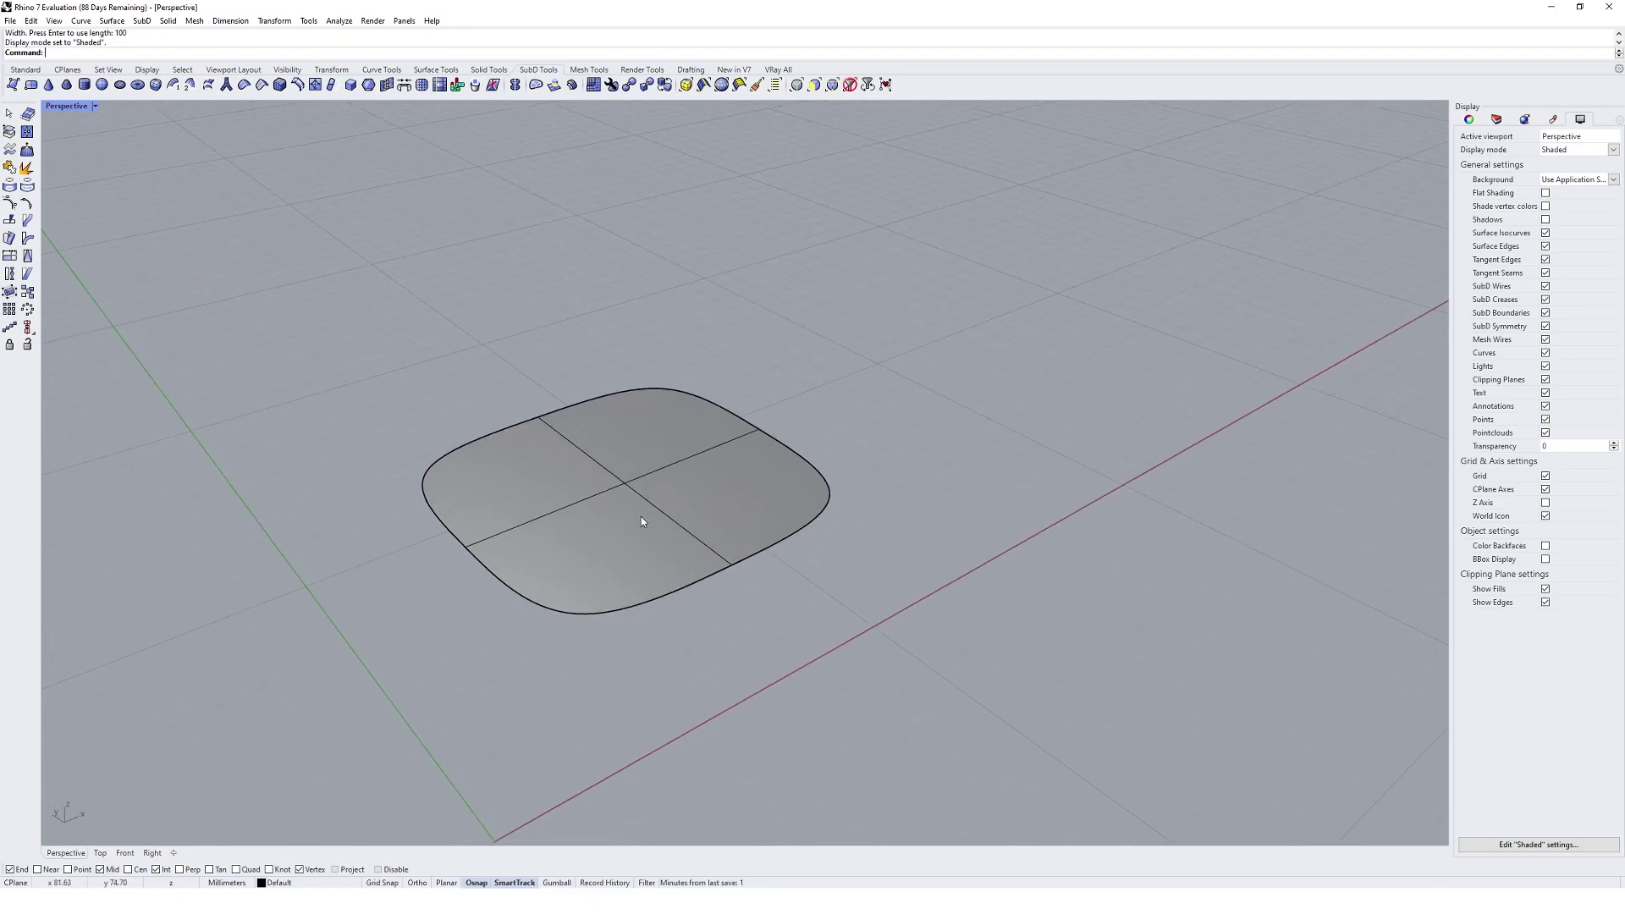
{"action": "right_click_drag", "start_coordinate": [794, 475], "coordinate": [679, 545]}
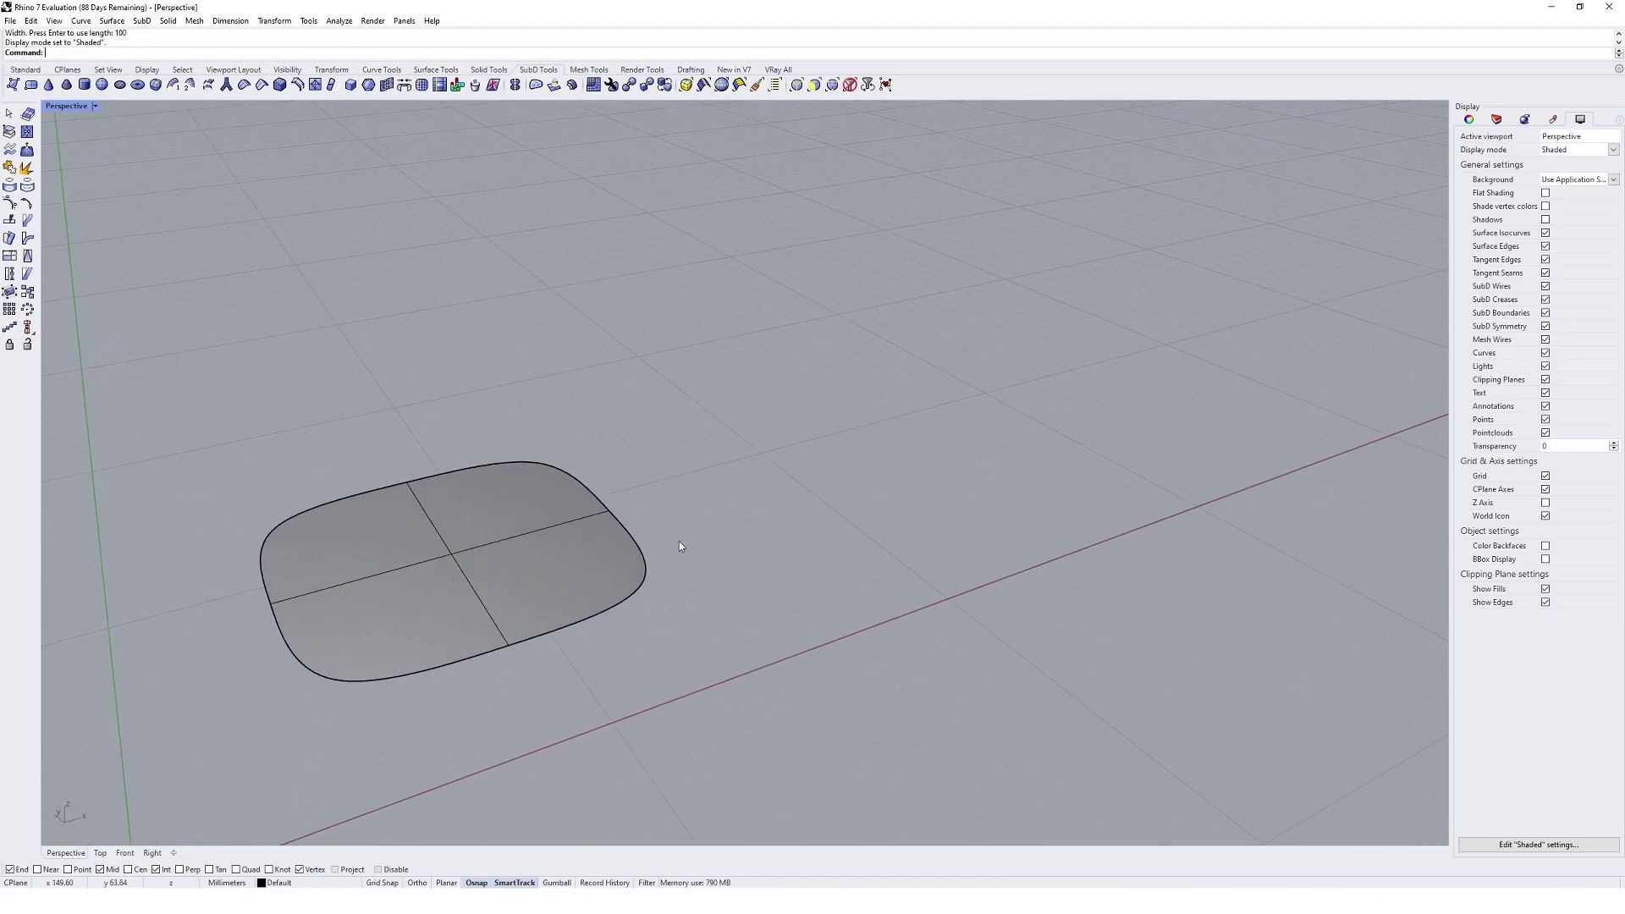
Create a roughly cubic SubD box beside the plane with X, Y and Z counts of 1.
{"action": "left_click", "coordinate": [156, 87]}
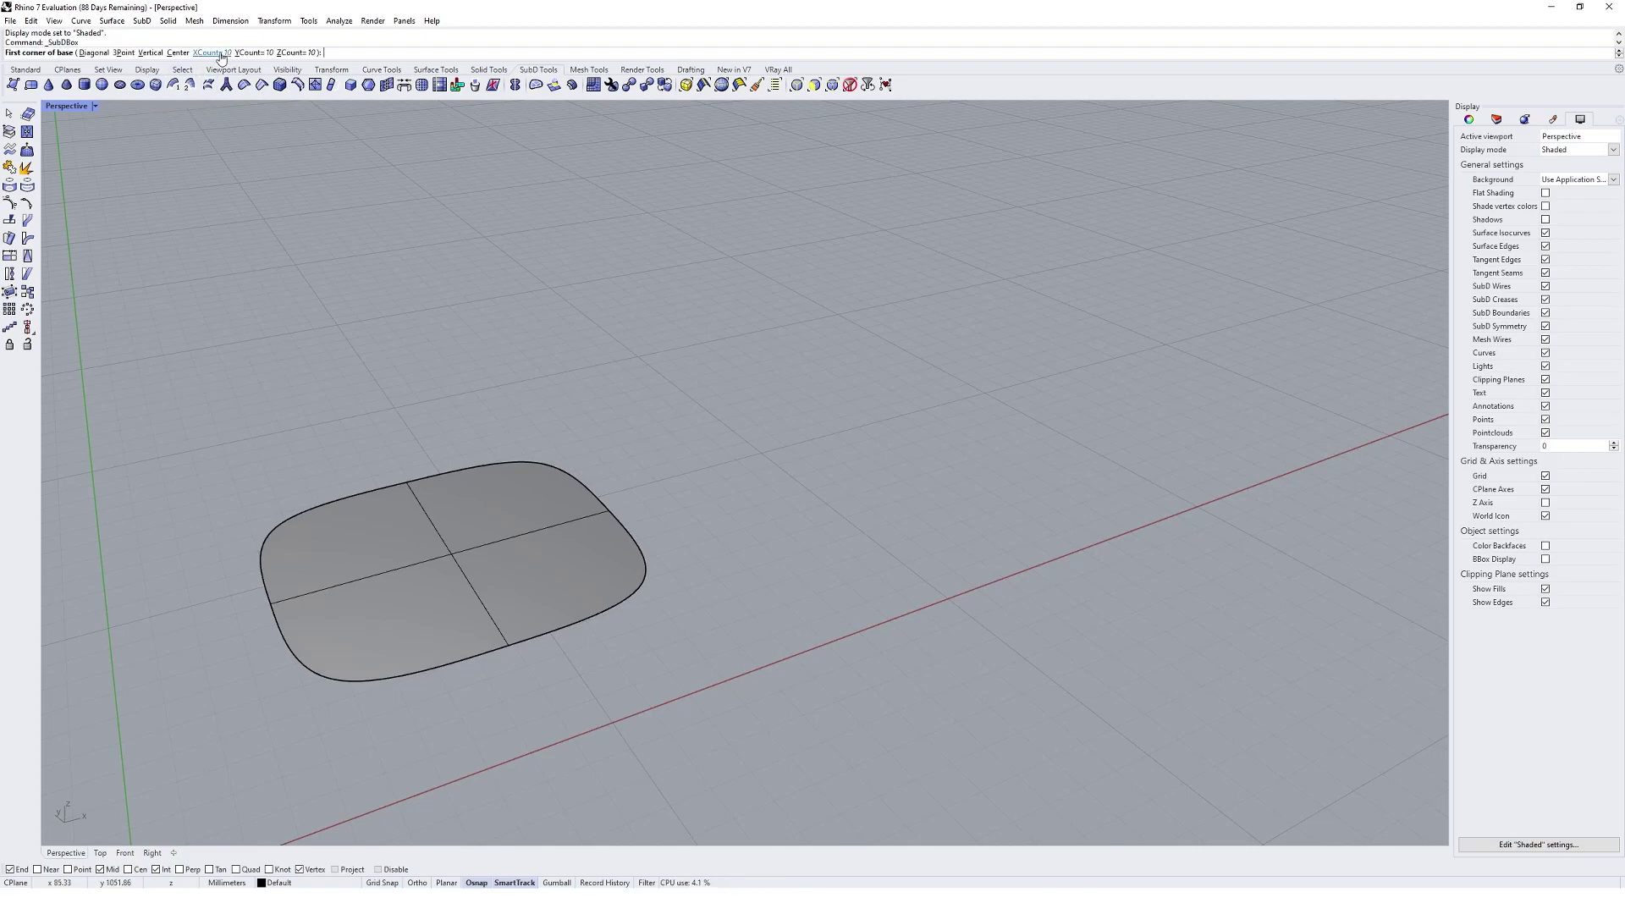
{"action": "left_click", "coordinate": [222, 52]}
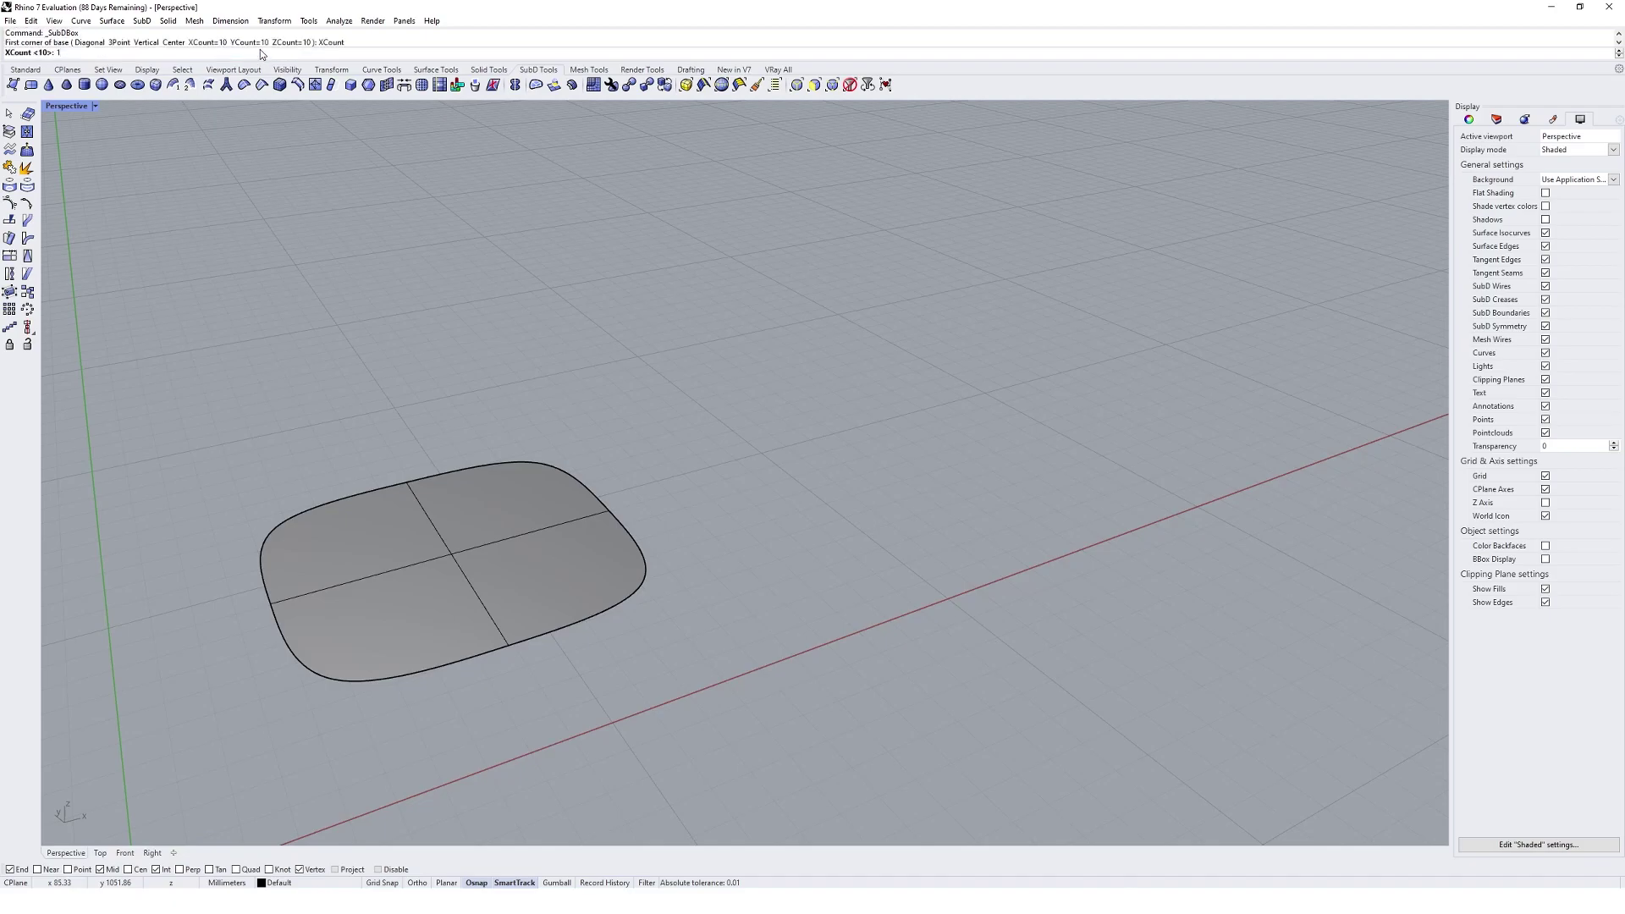
{"action": "type", "text": "1"}
{"action": "key", "text": "Return"}
{"action": "left_click", "coordinate": [261, 53]}
{"action": "type", "text": "1"}
{"action": "key", "text": "Return"}
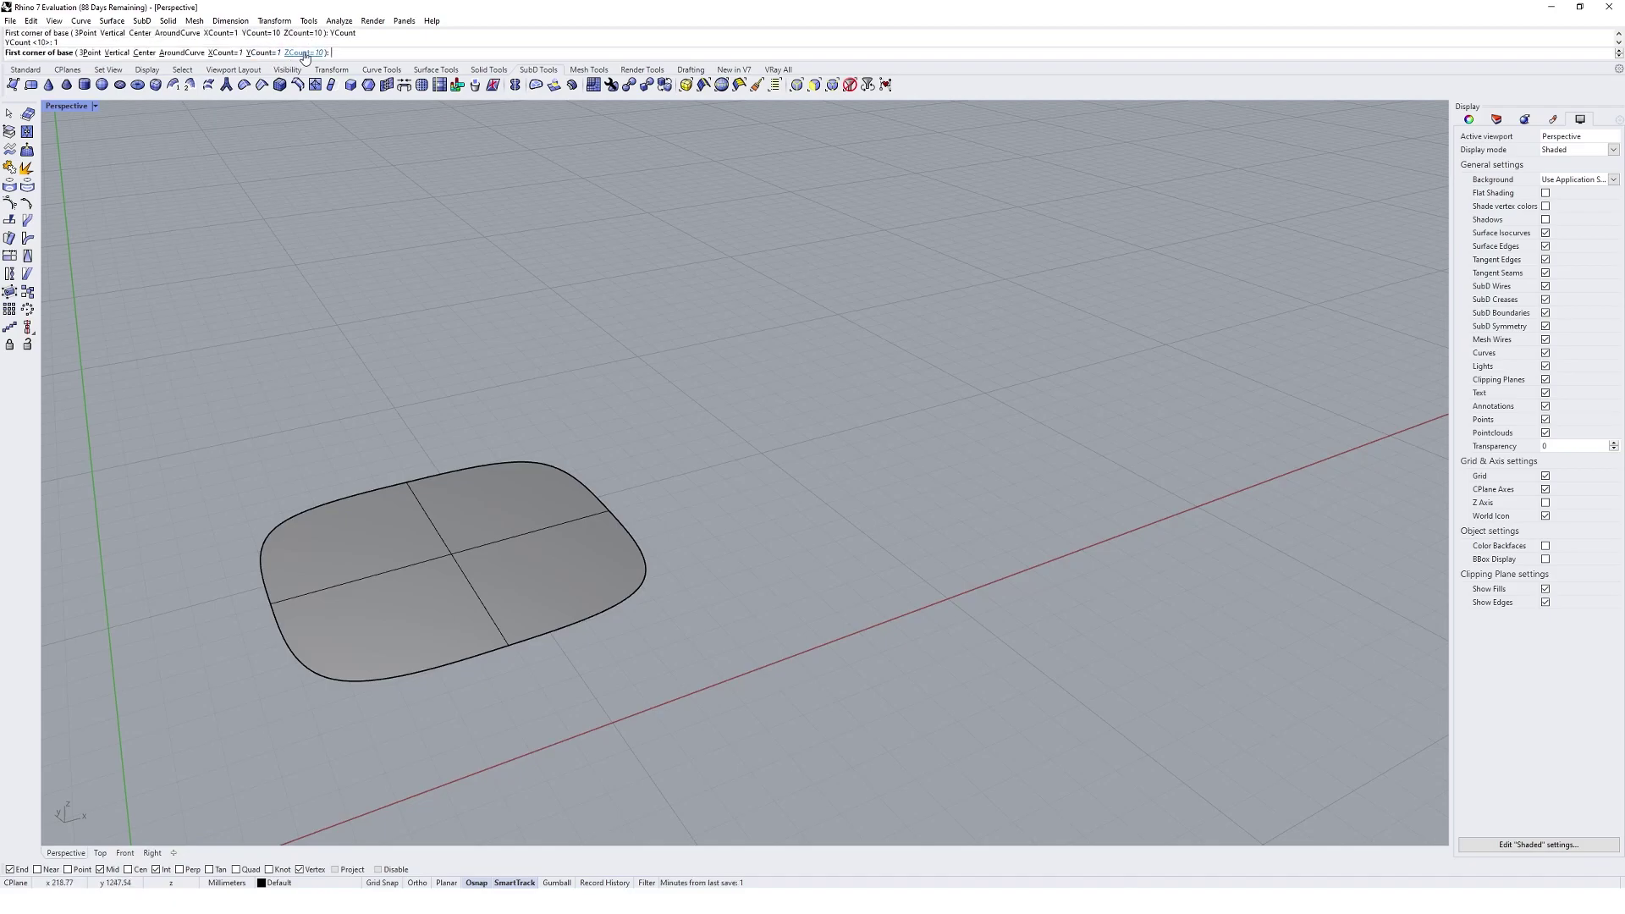
{"action": "left_click", "coordinate": [303, 52]}
{"action": "type", "text": "1"}
{"action": "key", "text": "Return"}
{"action": "left_click", "coordinate": [745, 548]}
{"action": "left_click", "coordinate": [826, 402]}
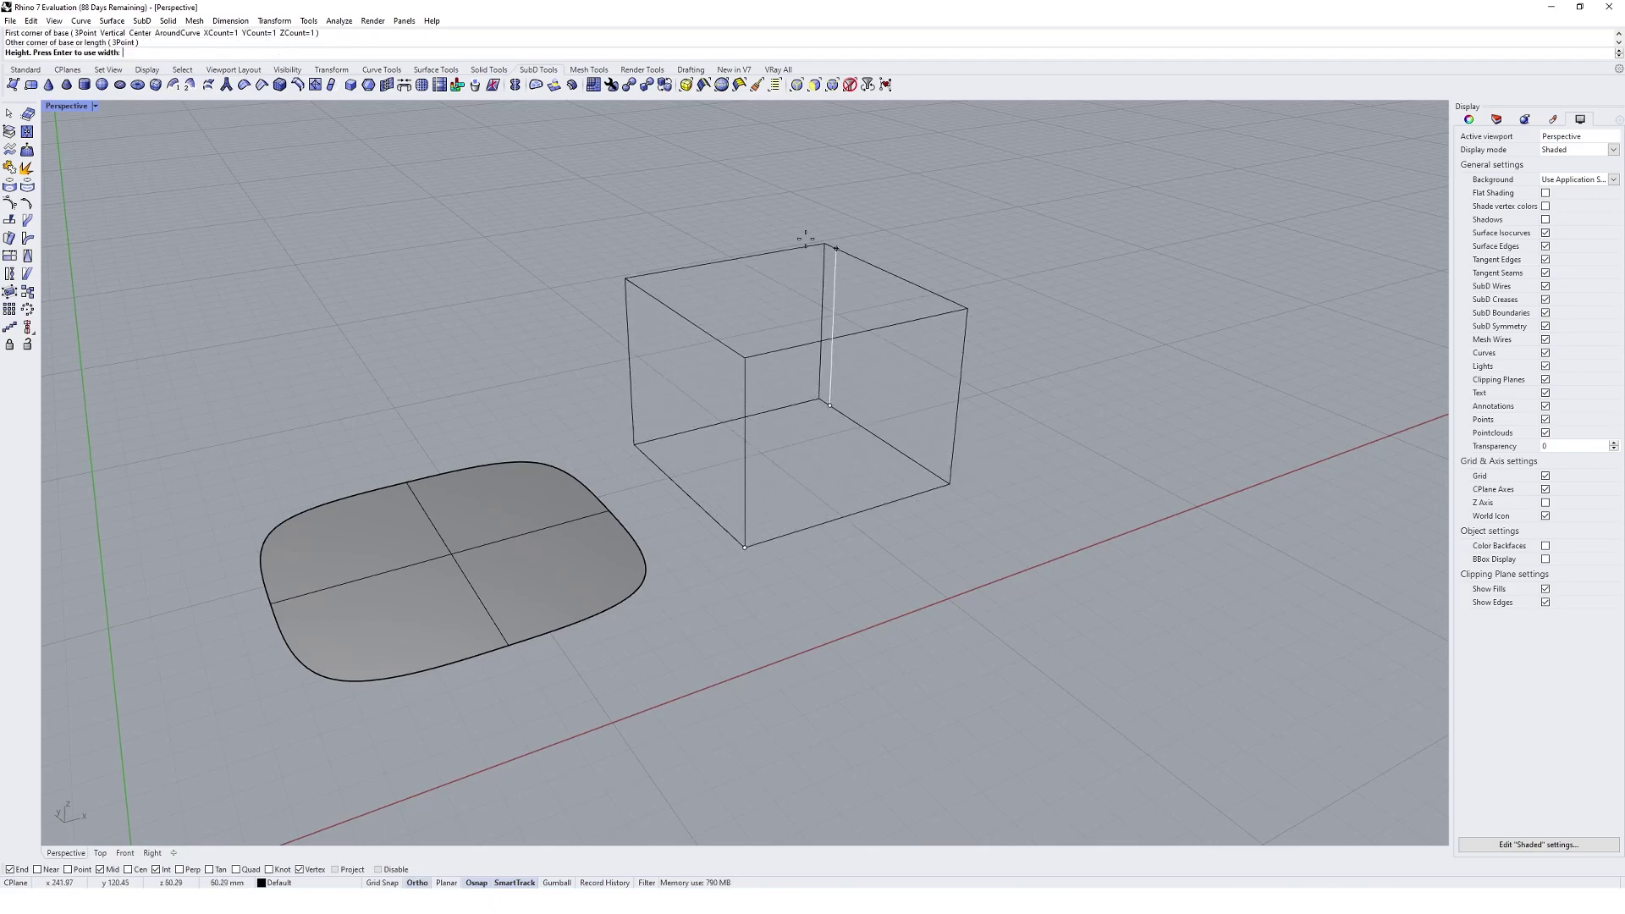
{"action": "left_click", "coordinate": [821, 211]}
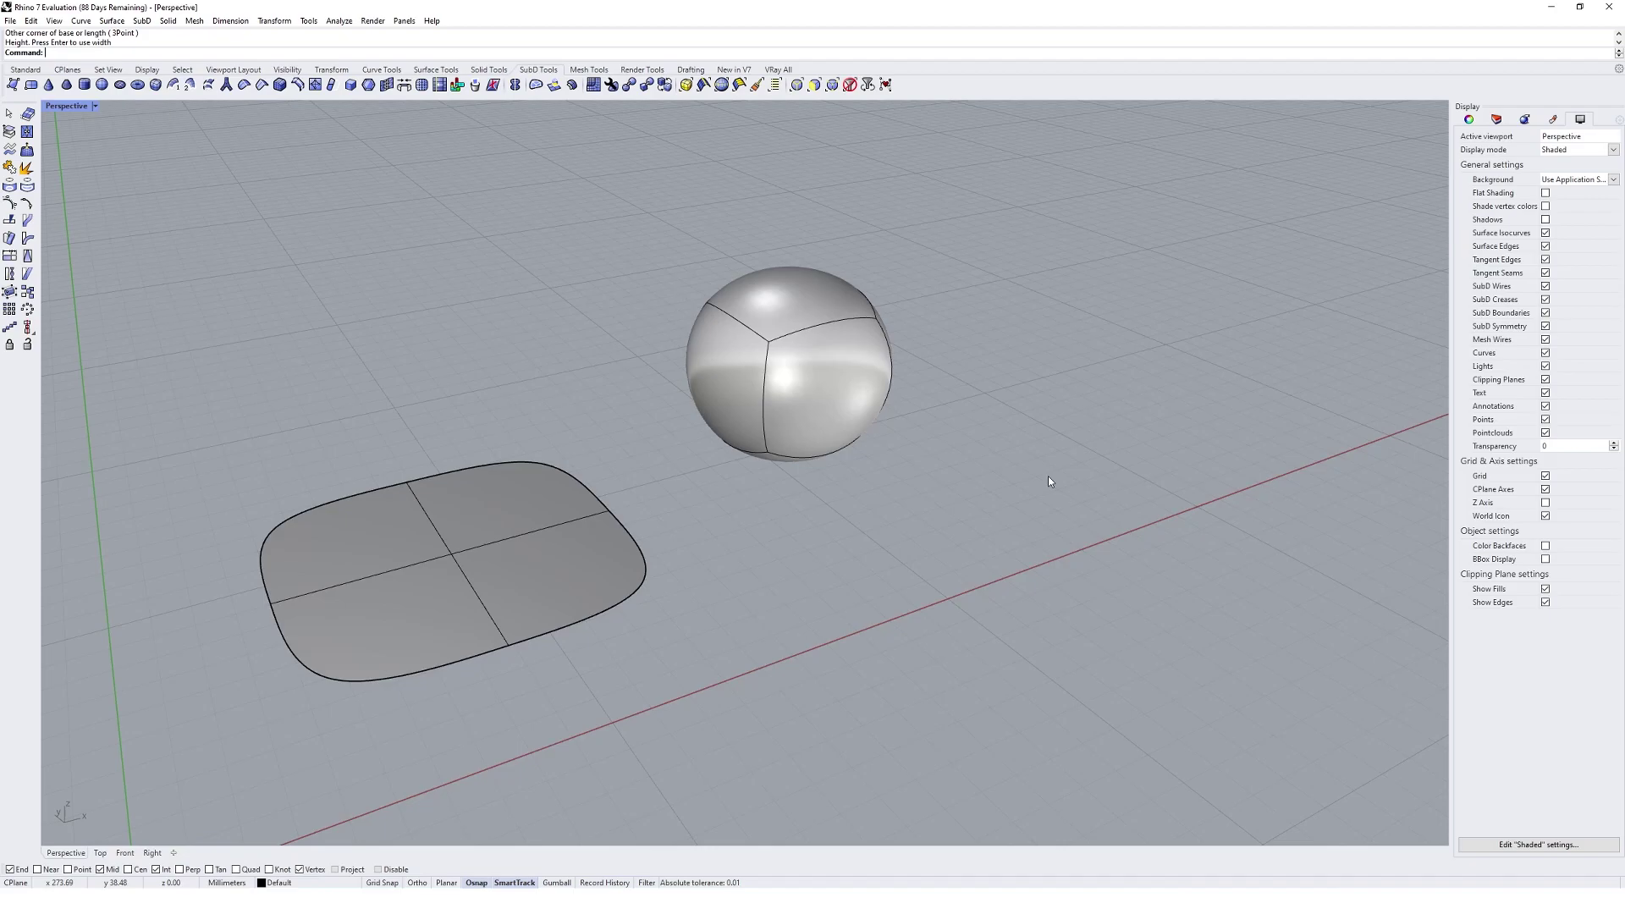
Compare the SubD plane and box in flat and smooth display, finishing with flat display.
{"action": "key", "text": "Tab"}
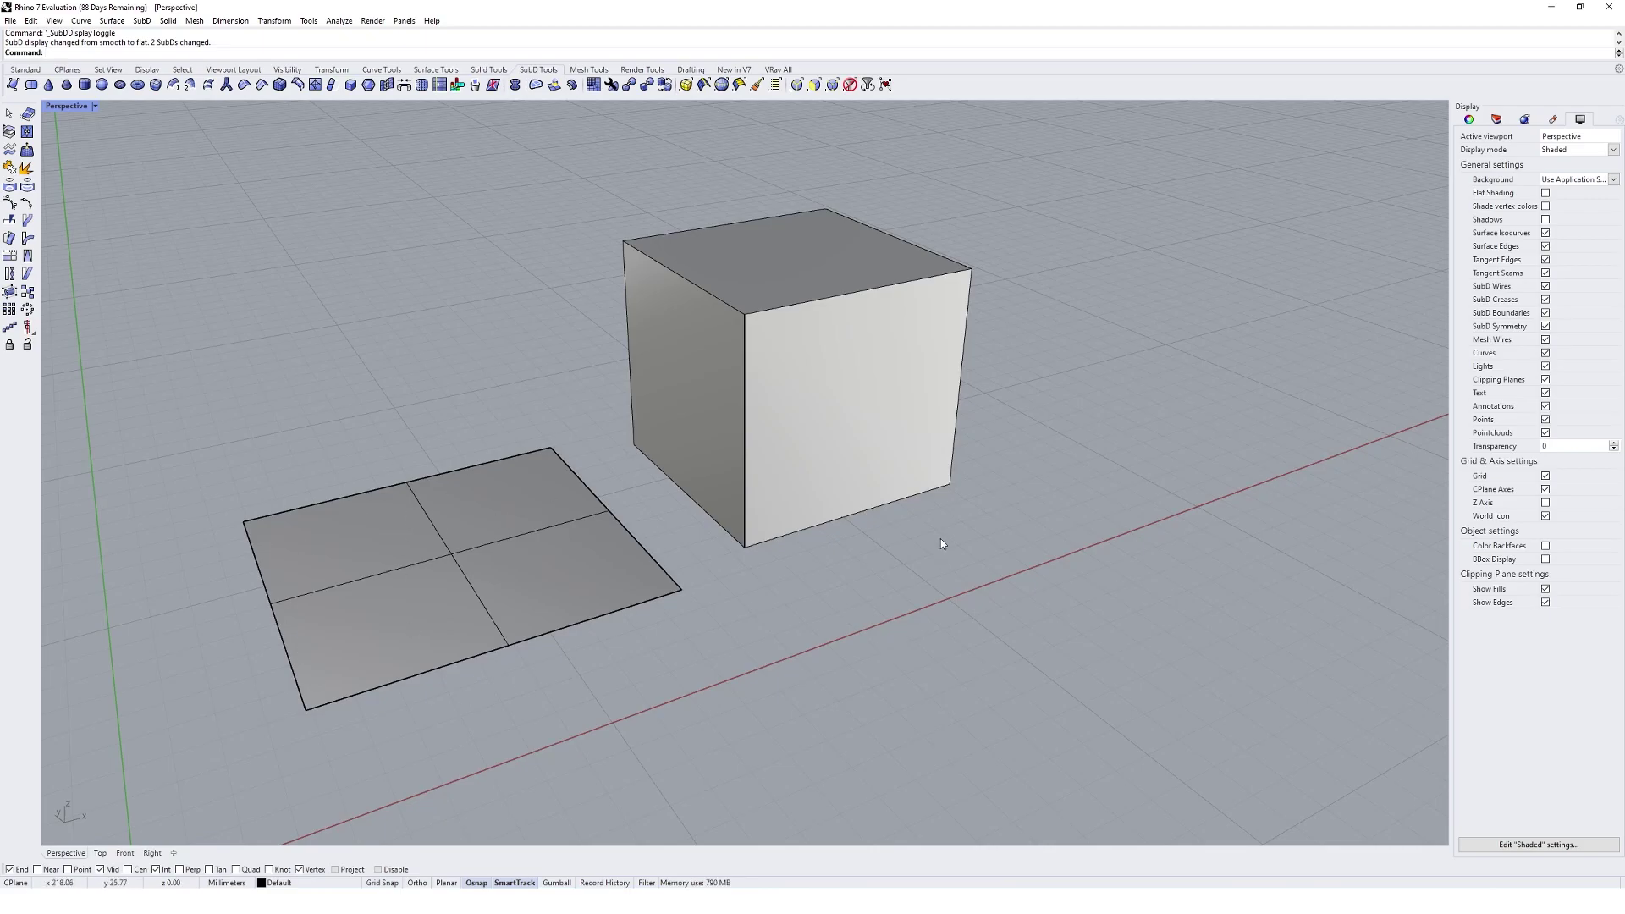
{"action": "key", "text": "Tab"}
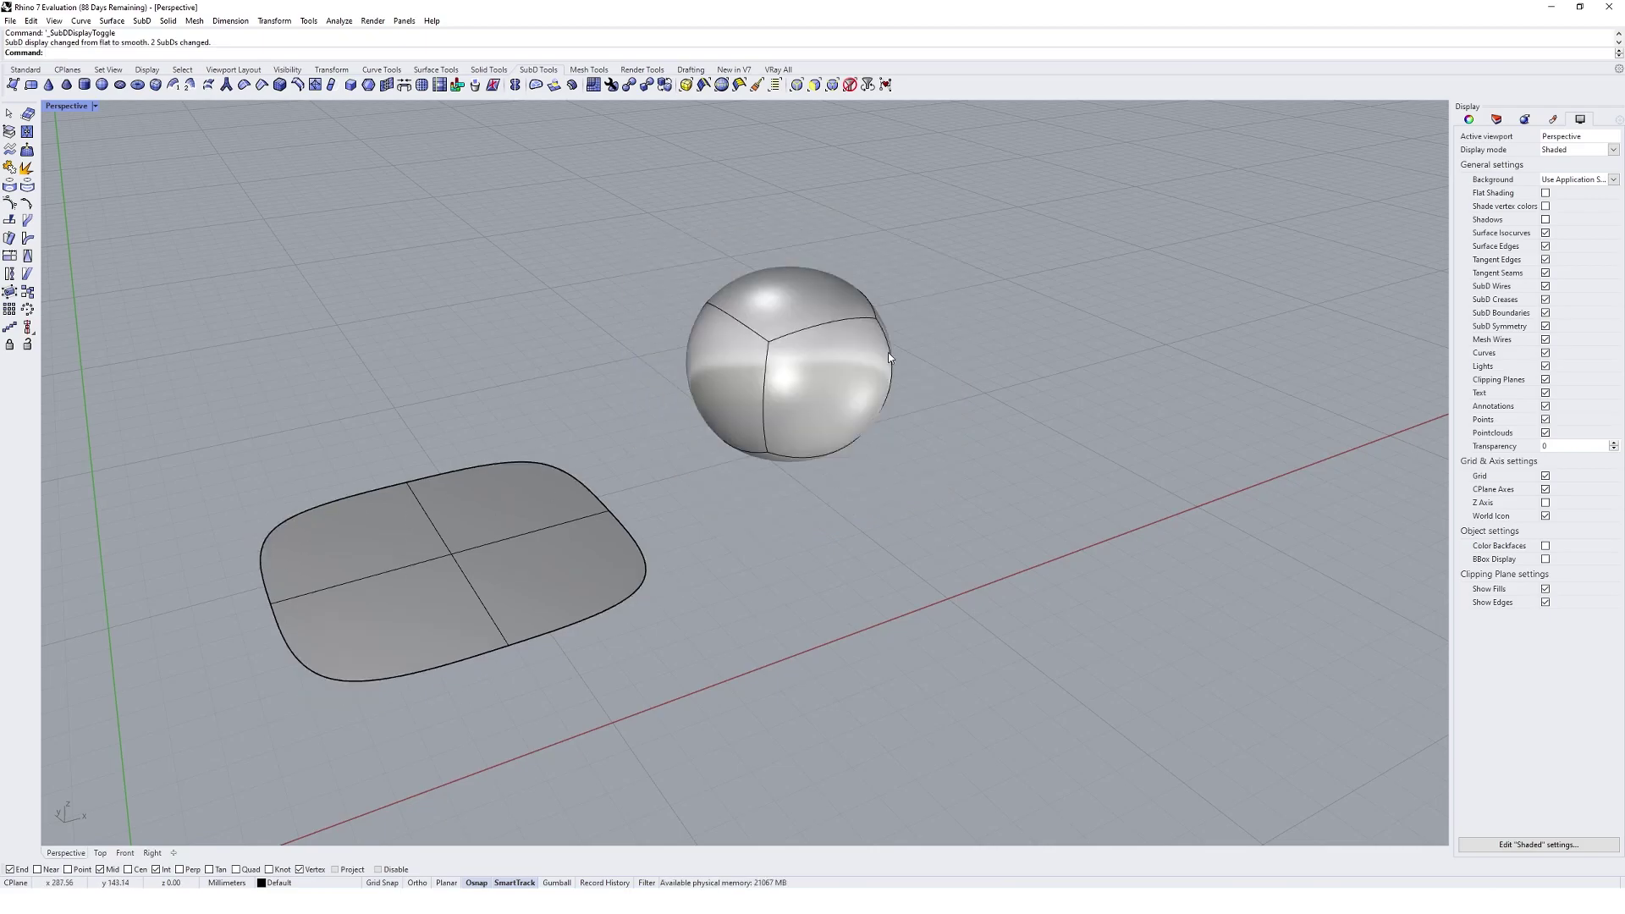
{"action": "right_click_drag", "start_coordinate": [744, 506], "coordinate": [805, 492]}
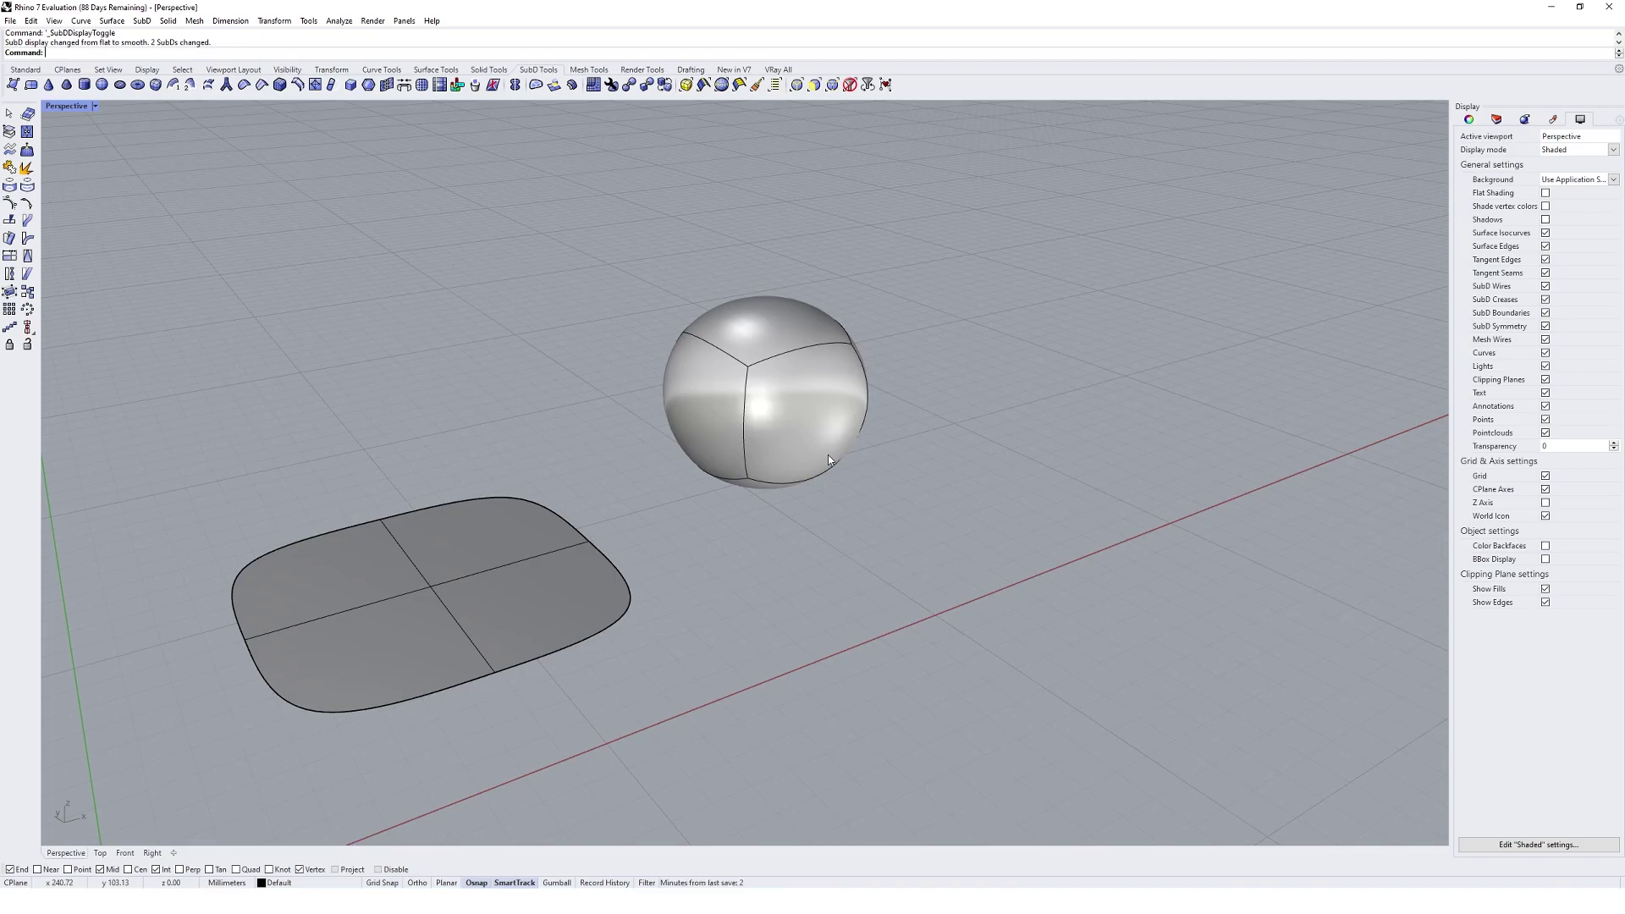
{"action": "key", "text": "Tab"}
{"action": "key", "text": "Tab"}
{"action": "key", "text": "Tab"}
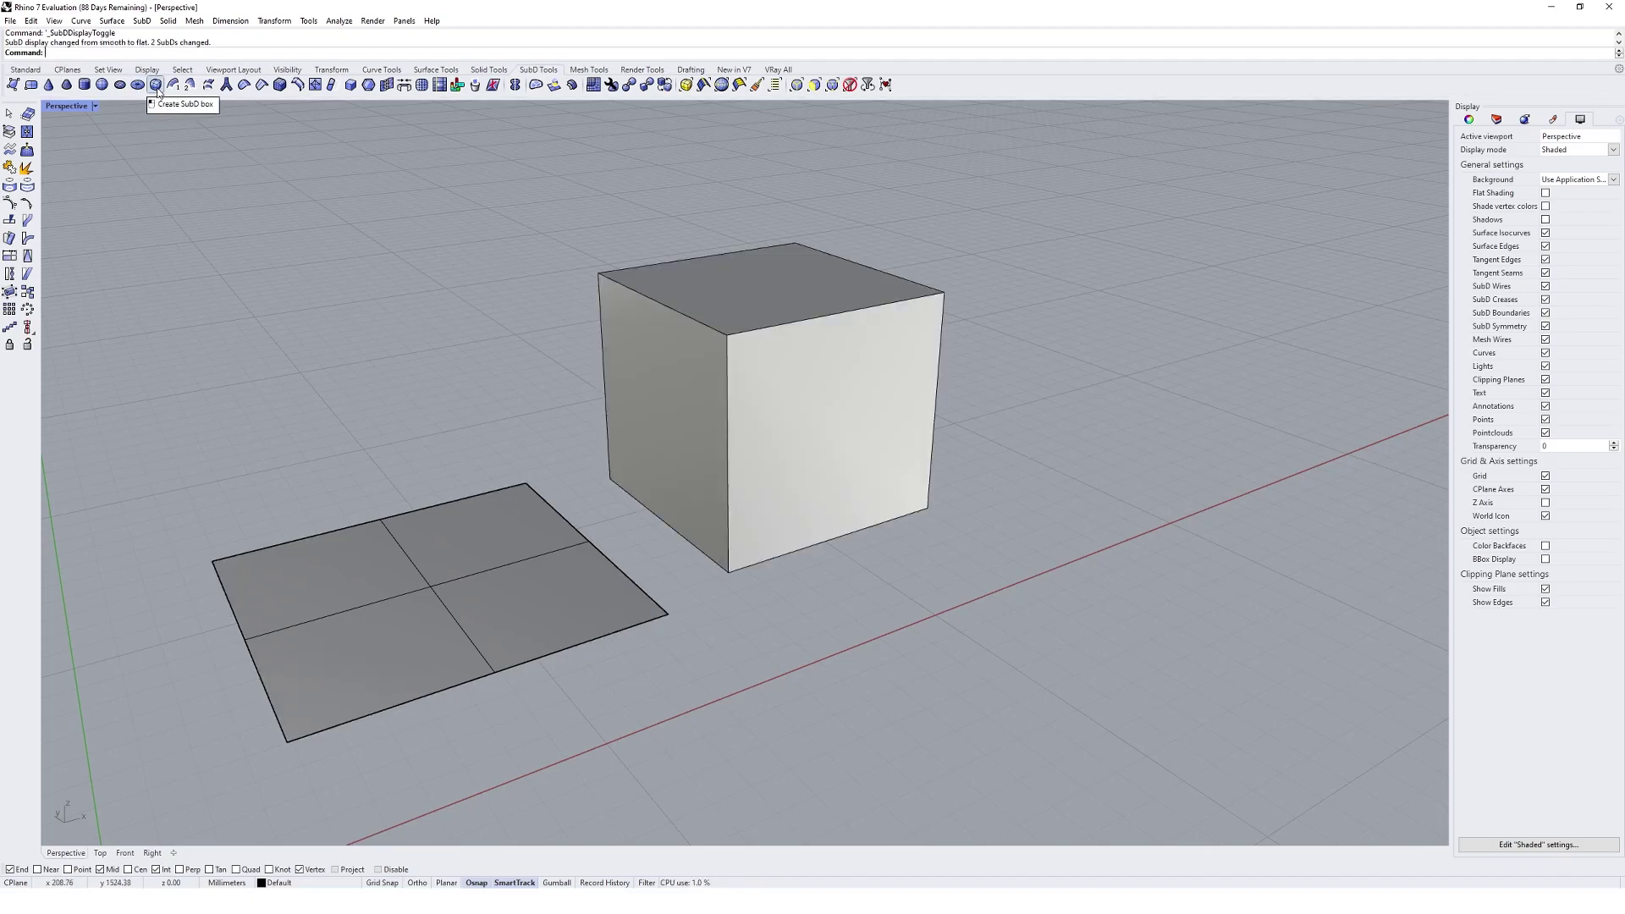
Create a second SubD box beside the first one with X, Y and Z counts of 10.
{"action": "left_click", "coordinate": [156, 85]}
{"action": "left_click", "coordinate": [210, 53]}
{"action": "type", "text": "10"}
{"action": "key", "text": "Return"}
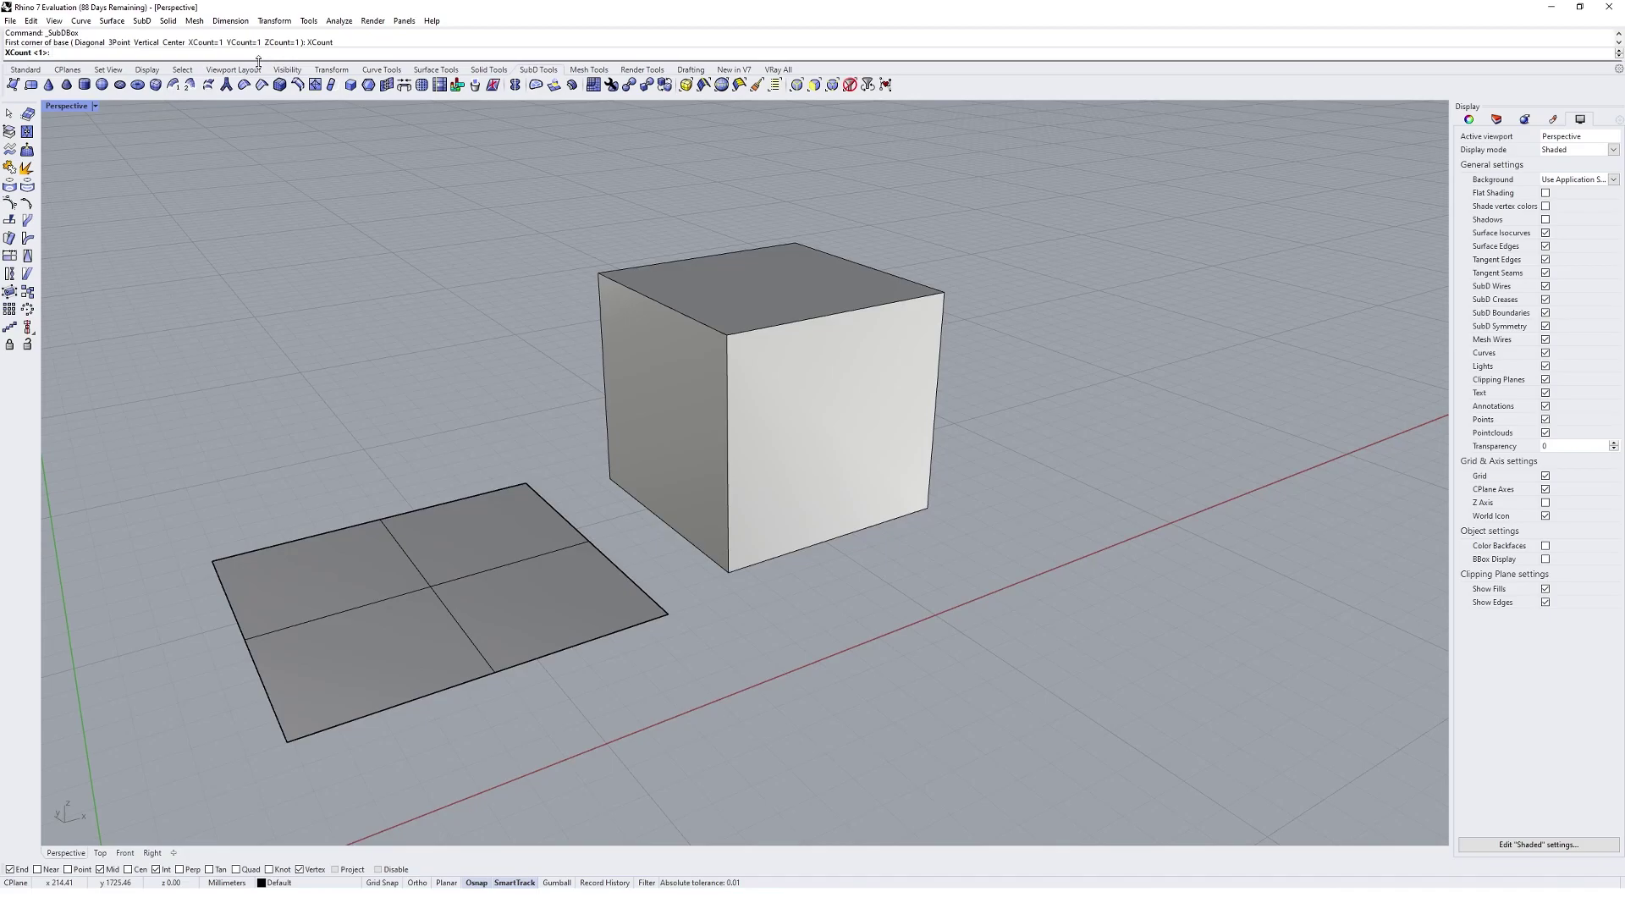
{"action": "left_click", "coordinate": [259, 54]}
{"action": "type", "text": "10"}
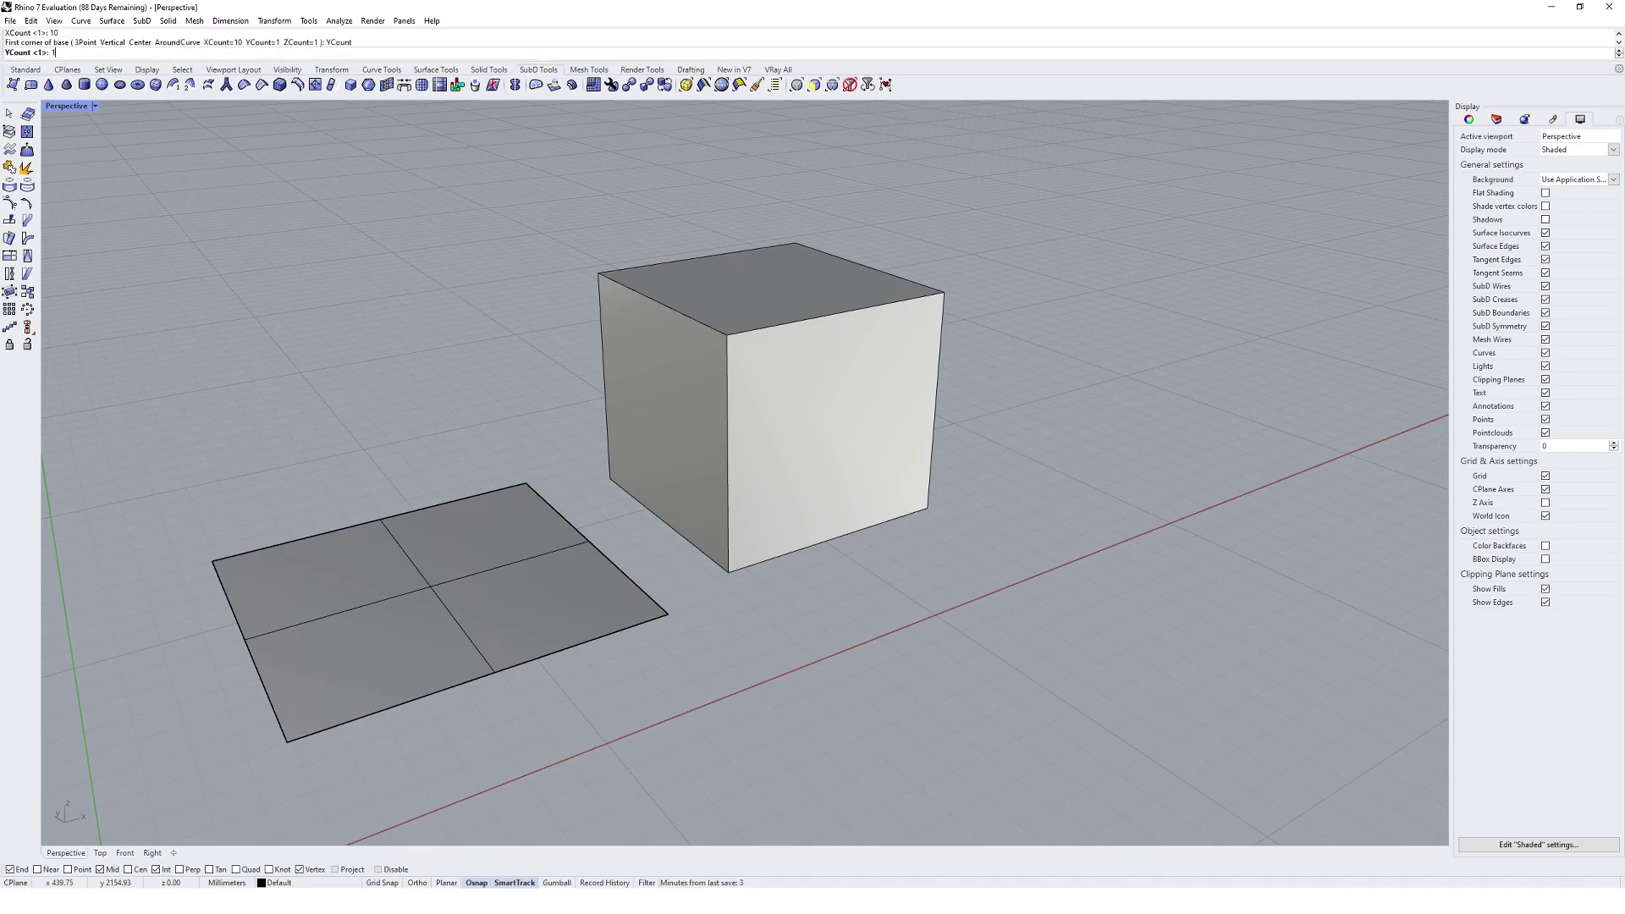
{"action": "key", "text": "Return"}
{"action": "left_click", "coordinate": [313, 54]}
{"action": "type", "text": "10"}
{"action": "key", "text": "Return"}
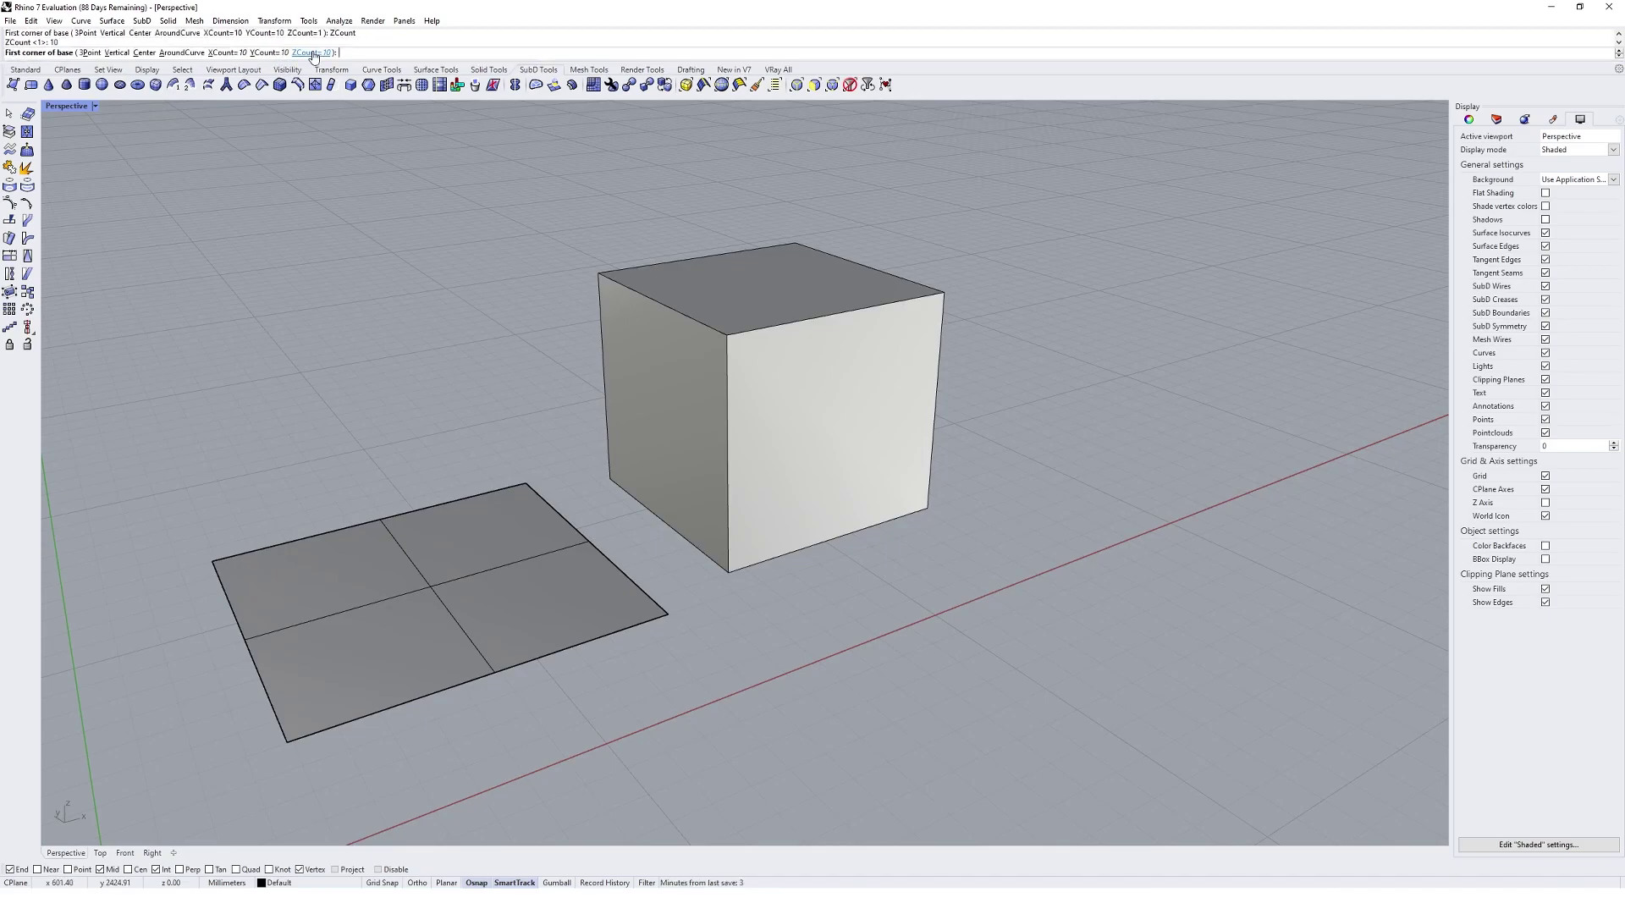
{"action": "right_click_drag", "start_coordinate": [998, 536], "coordinate": [901, 556]}
{"action": "left_click", "coordinate": [893, 558]}
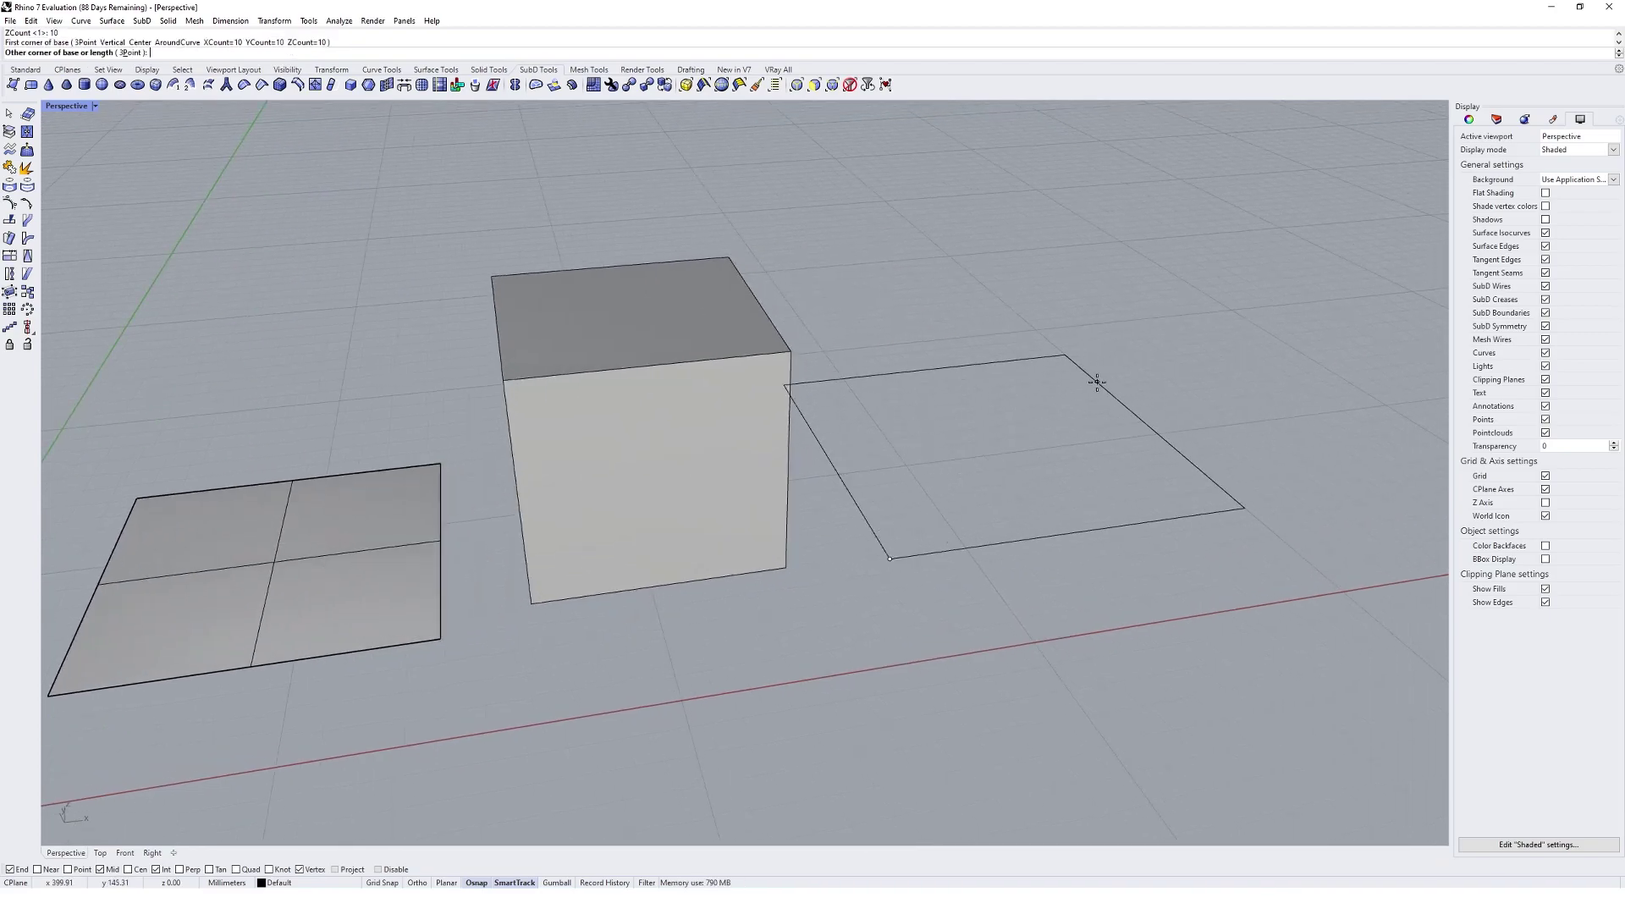
{"action": "left_click", "coordinate": [1050, 410]}
{"action": "left_click", "coordinate": [1043, 242]}
View both boxes together and switch the SubD objects back to smooth display.
{"action": "scroll", "coordinate": [1043, 241], "scroll_direction": "down", "scroll_amount": 3}
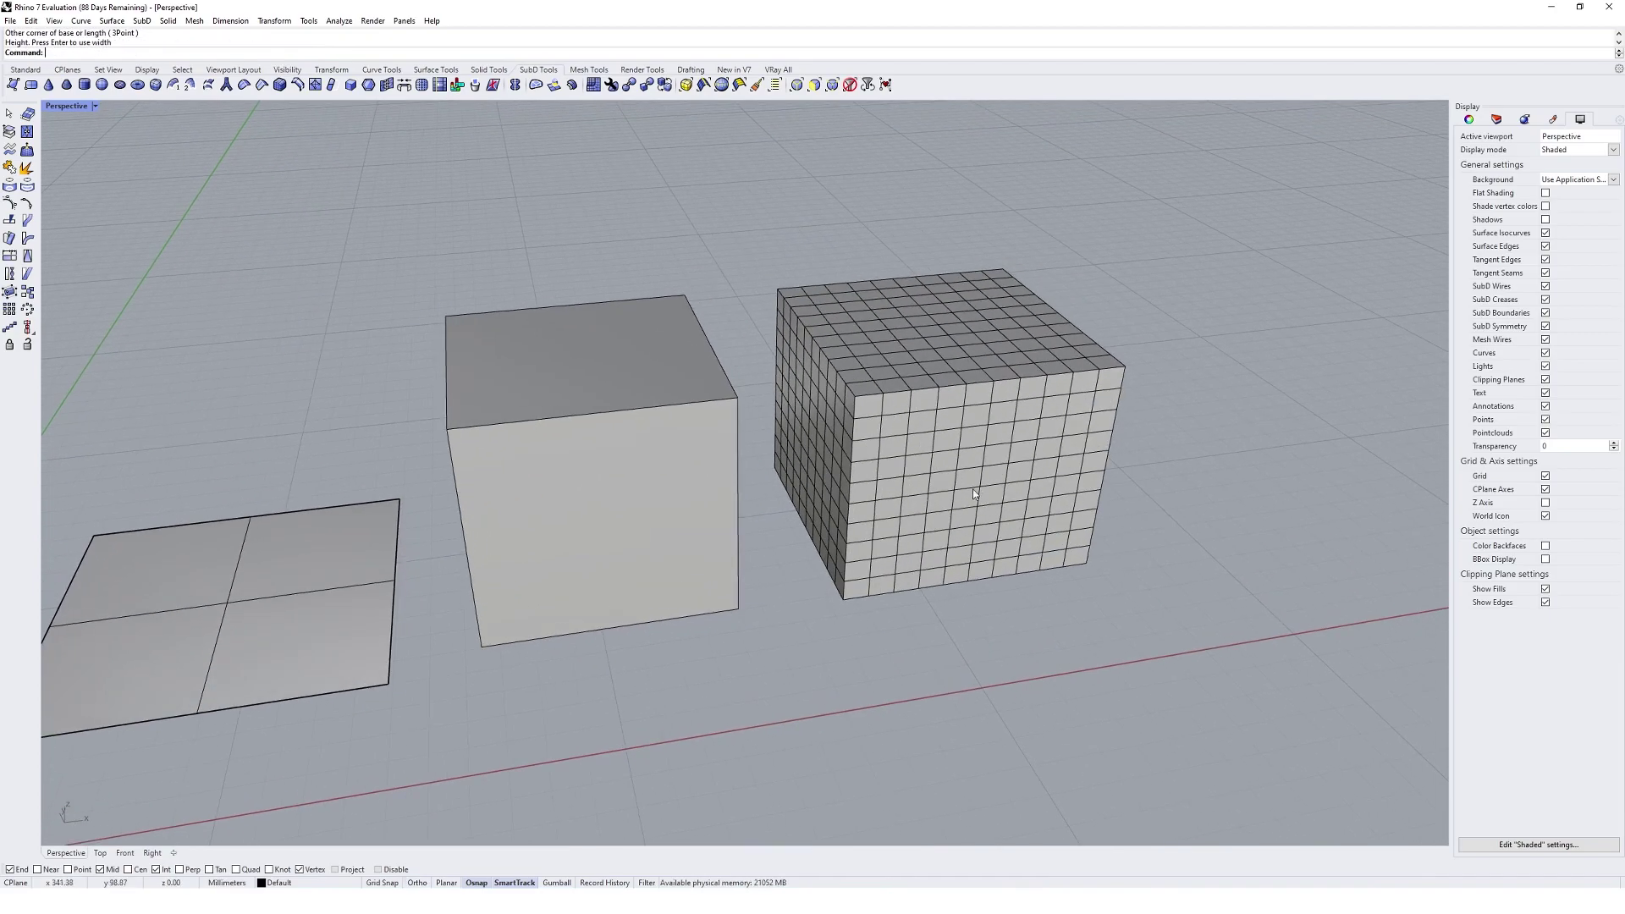
{"action": "right_click_drag", "start_coordinate": [846, 407], "coordinate": [973, 483]}
{"action": "scroll", "coordinate": [985, 470], "scroll_direction": "up", "scroll_amount": 3}
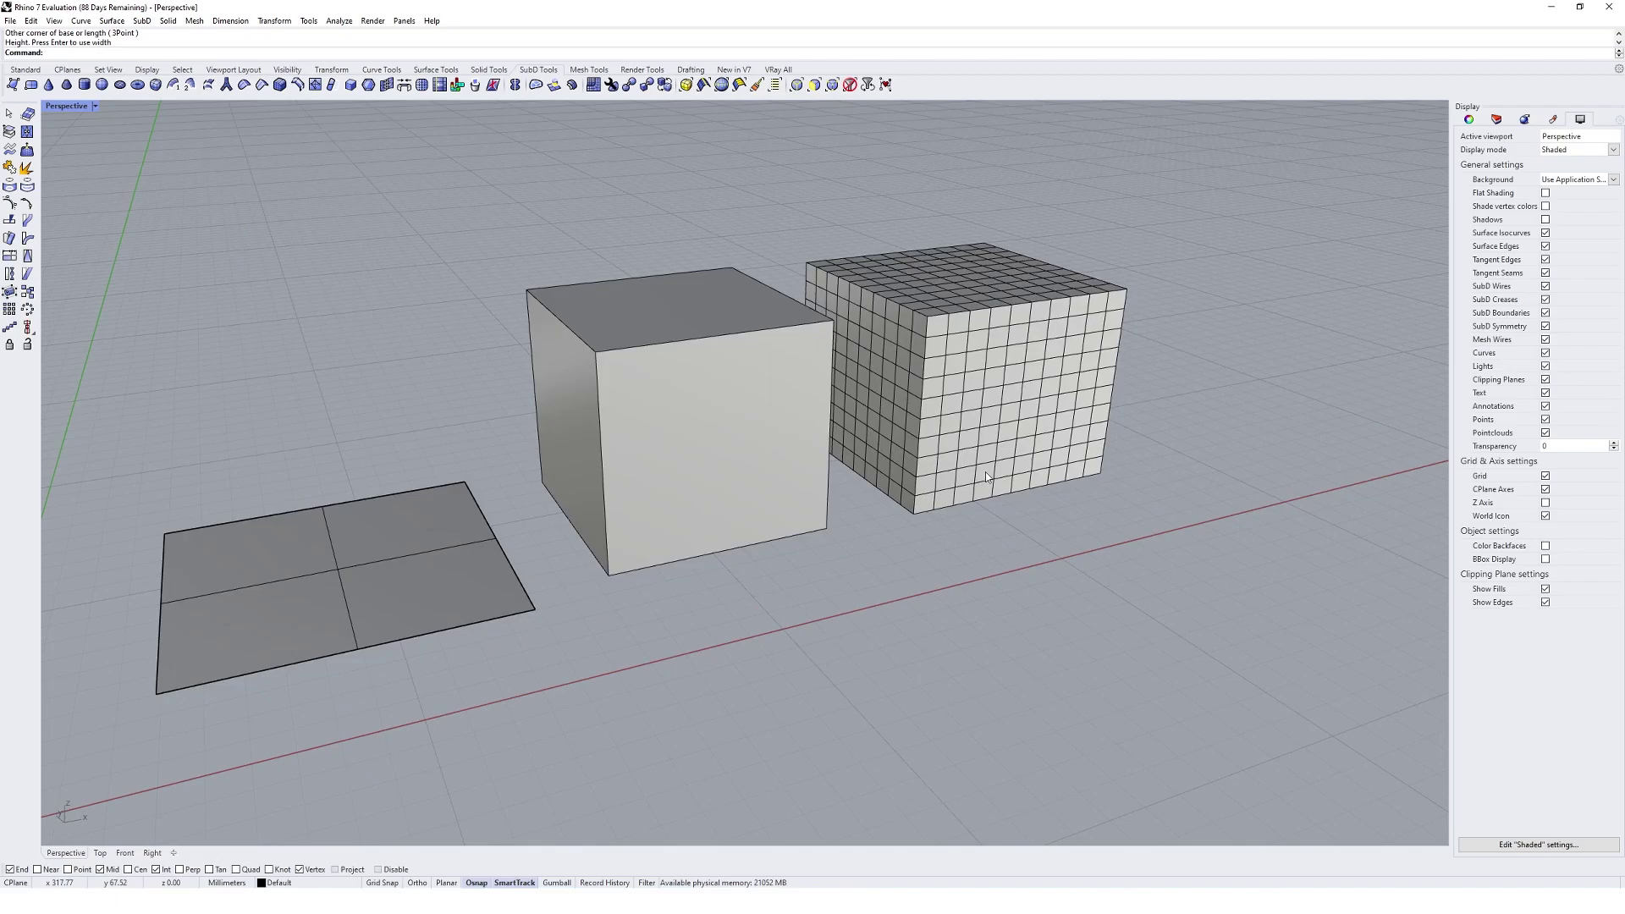
{"action": "key", "text": "Tab"}
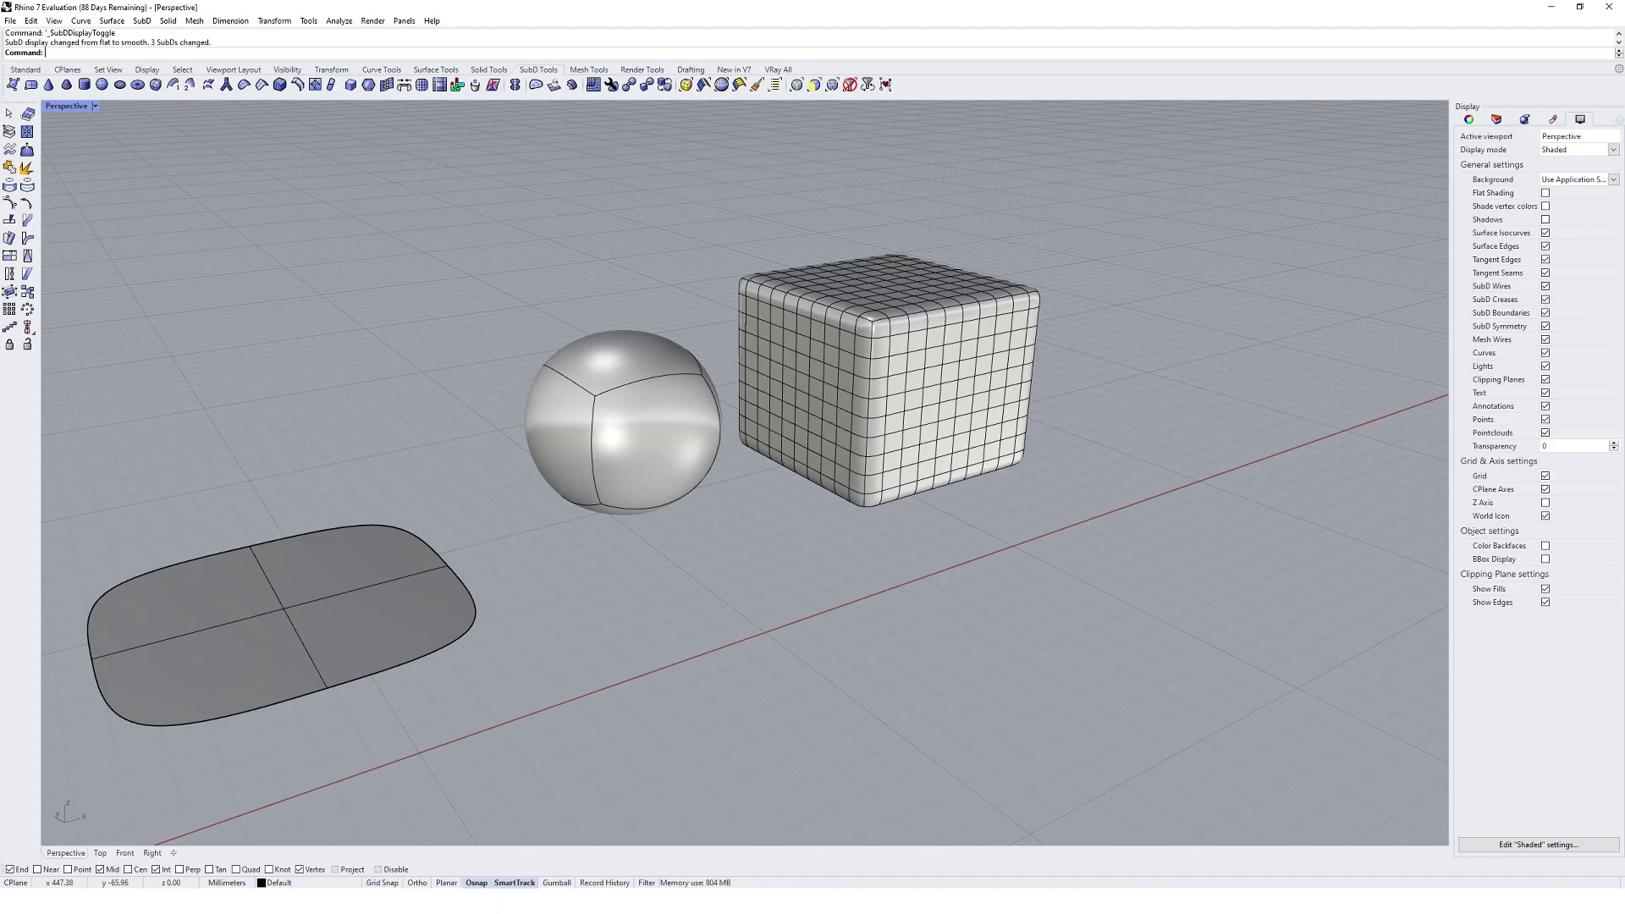
Create a vertical SubD cone with 4 vertical faces and 8 around faces beside the subdivided box.
{"action": "left_click", "coordinate": [49, 86]}
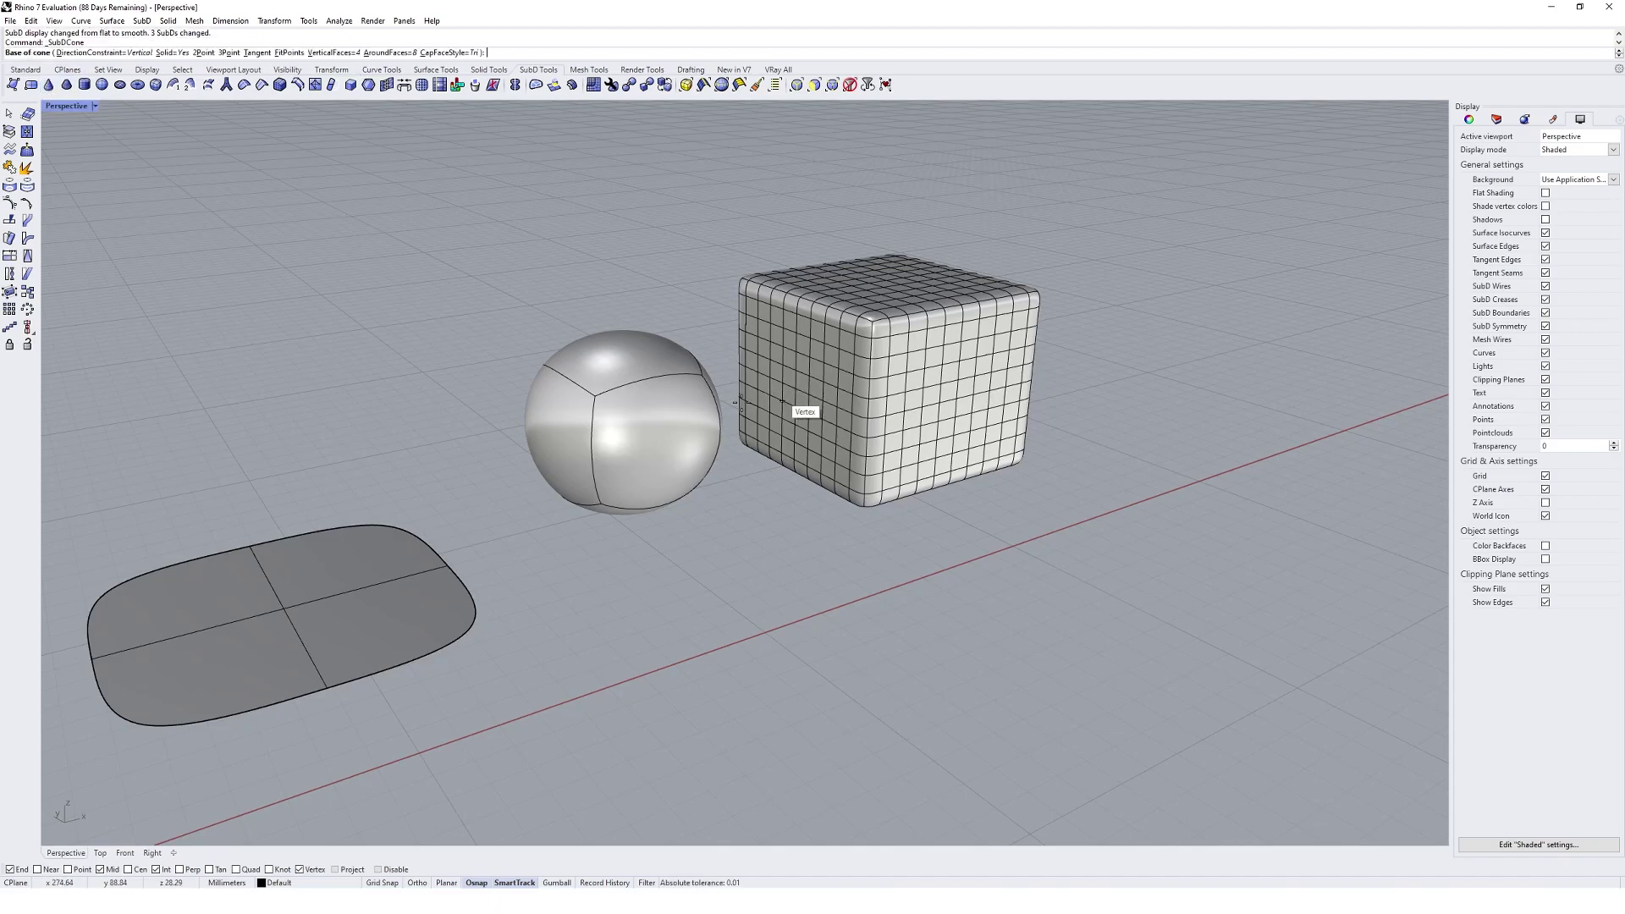
{"action": "right_click_drag", "start_coordinate": [800, 414], "coordinate": [372, 391]}
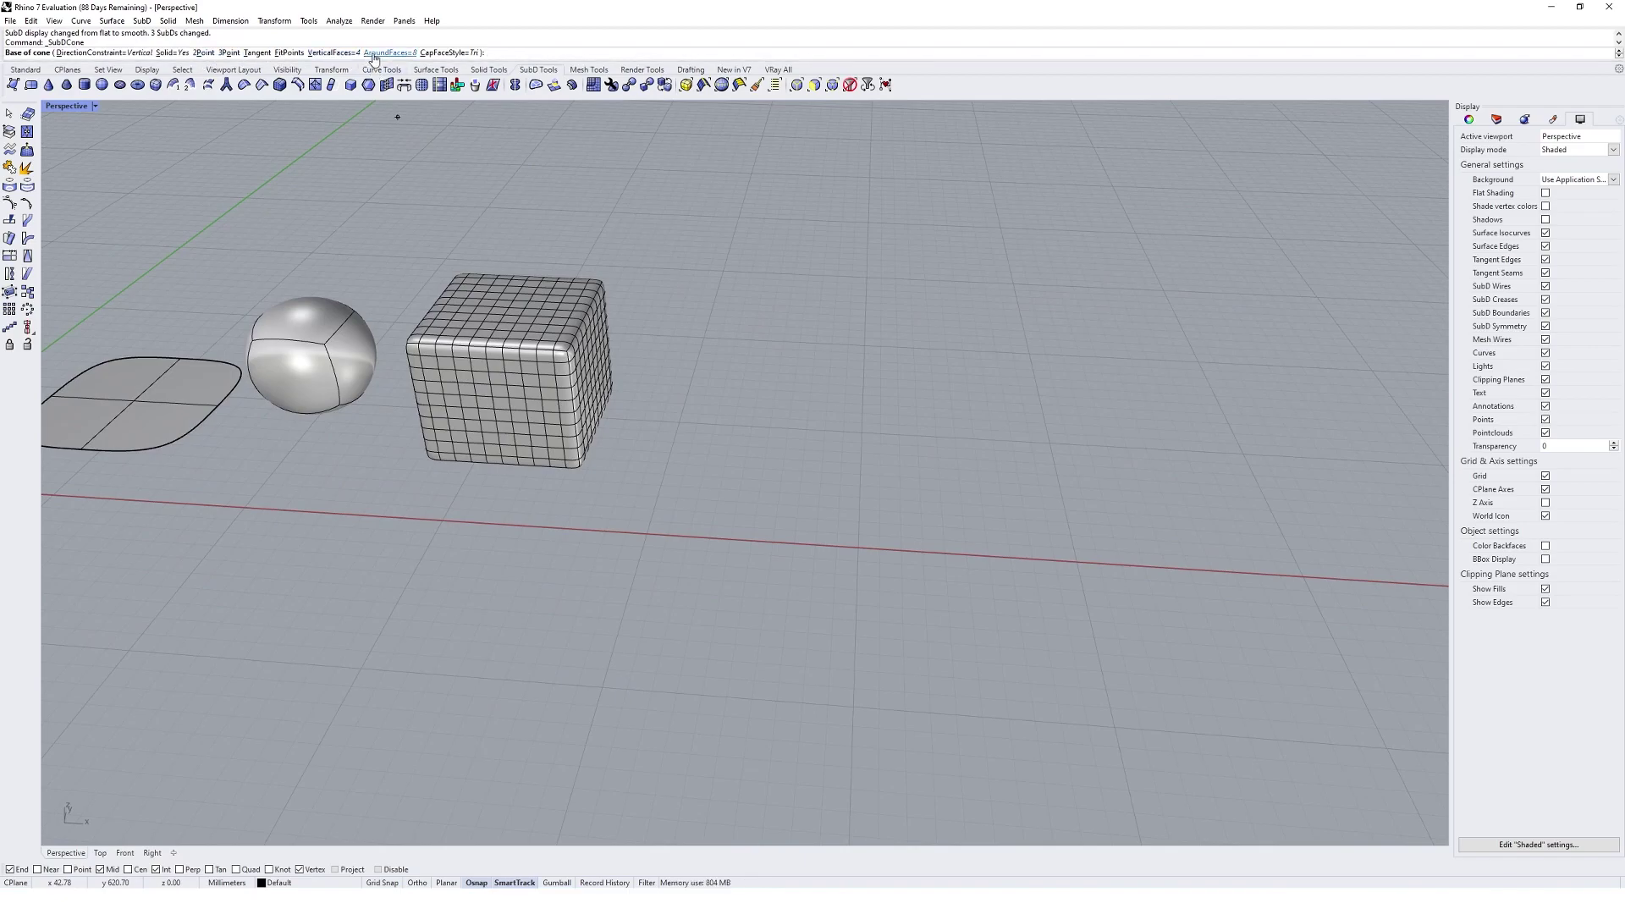
{"action": "right_click_drag", "start_coordinate": [541, 280], "coordinate": [649, 448]}
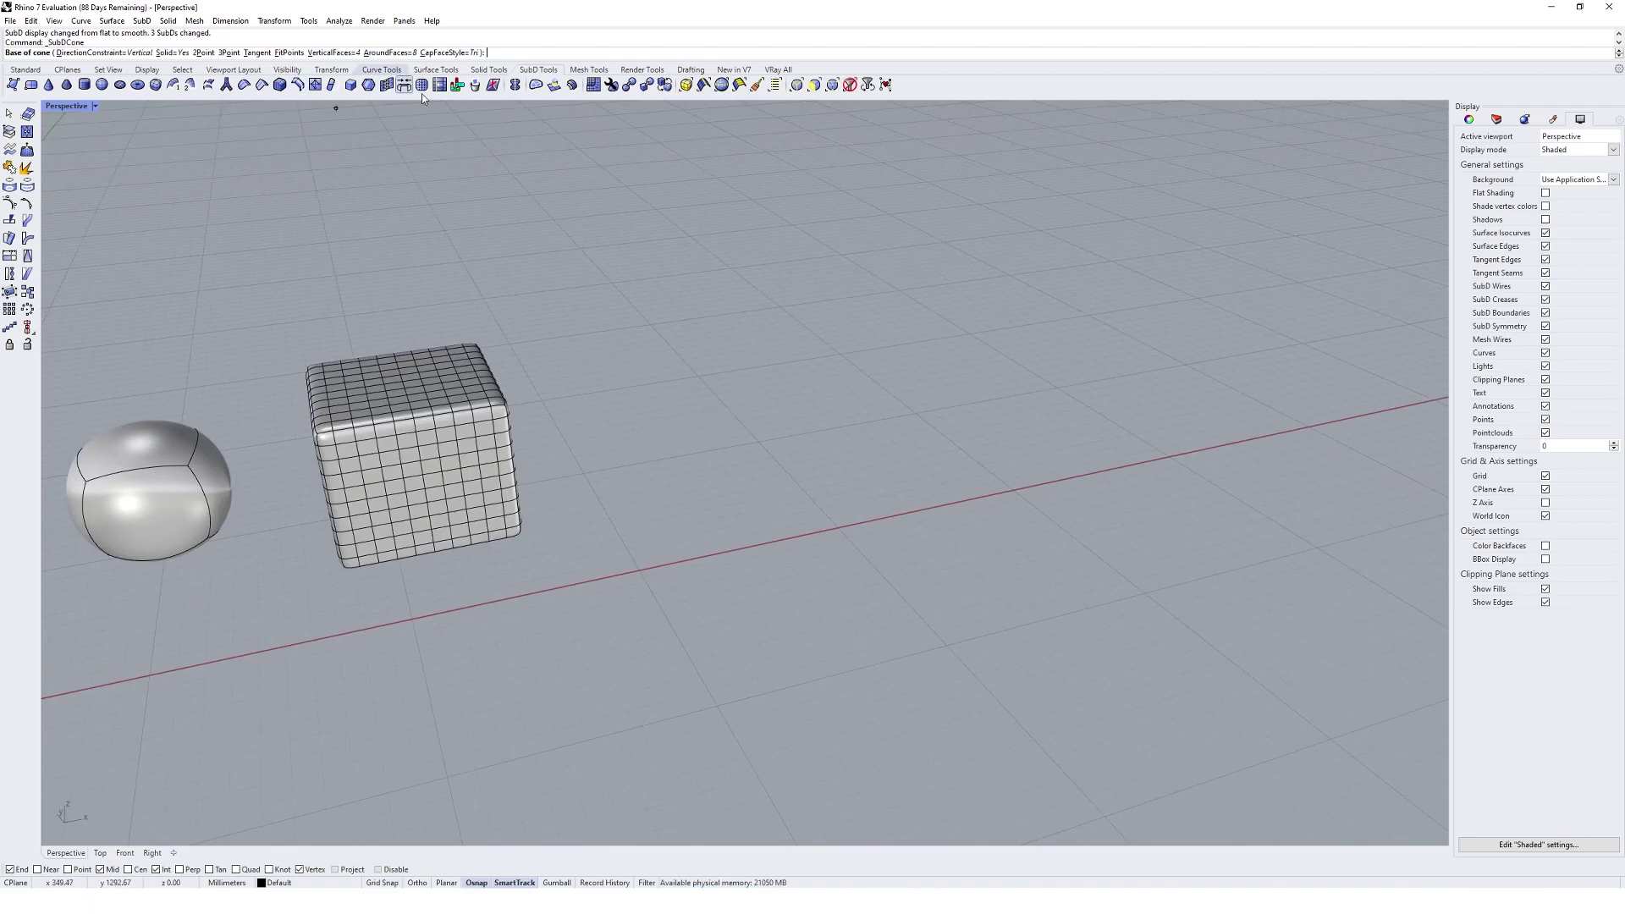
{"action": "right_click_drag", "start_coordinate": [525, 254], "coordinate": [776, 445]}
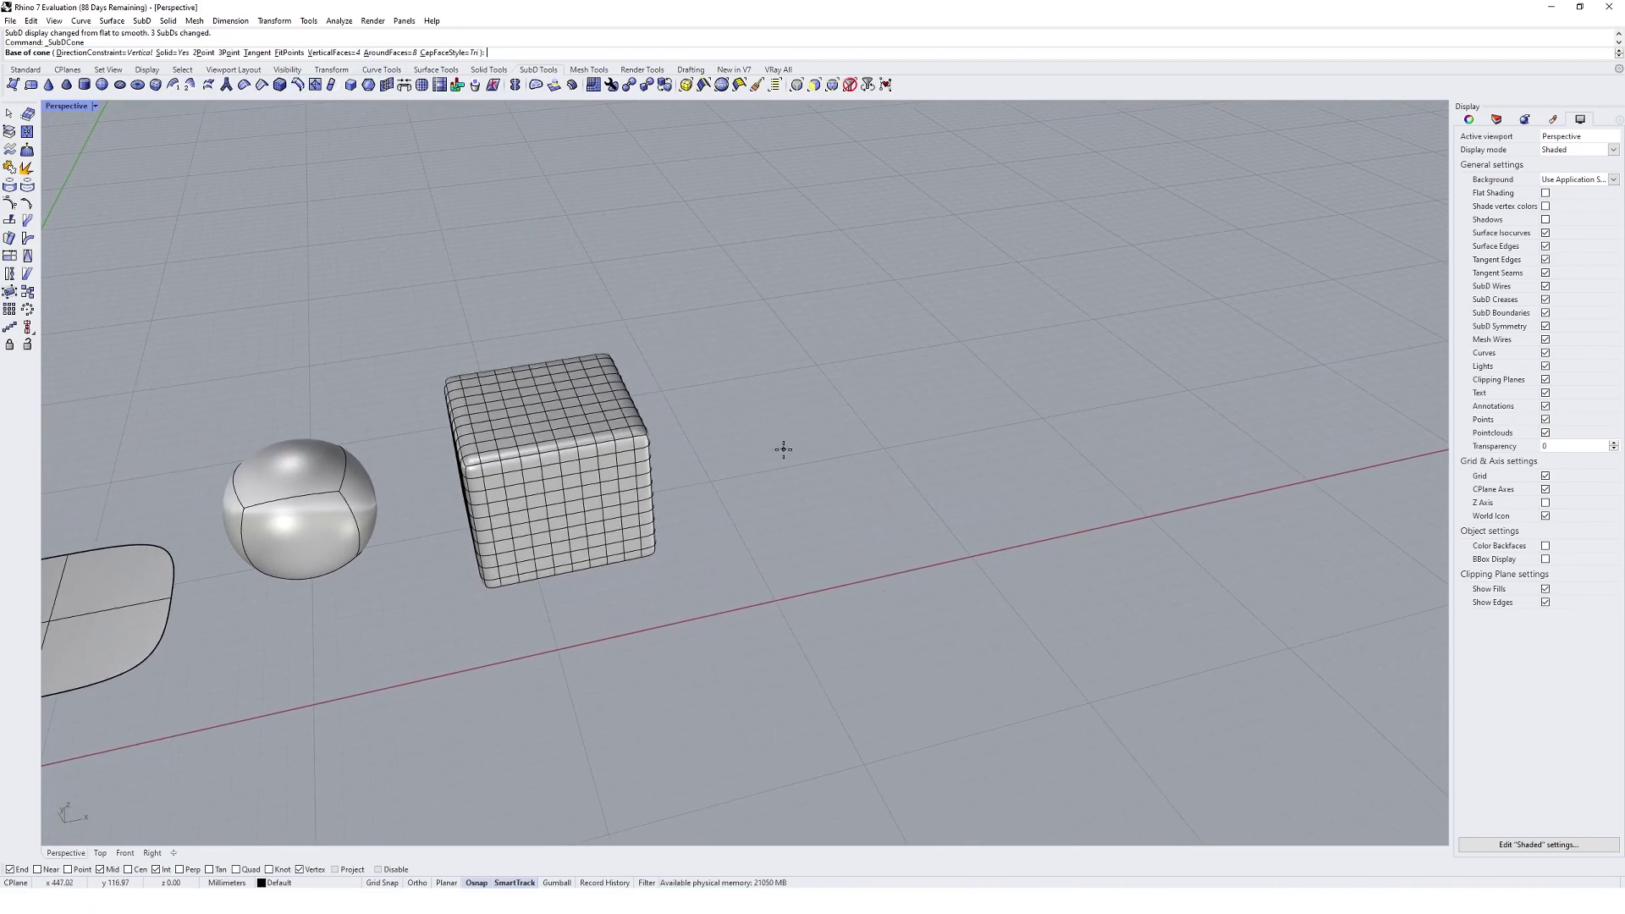
{"action": "left_click", "coordinate": [782, 447]}
{"action": "left_click", "coordinate": [836, 492]}
{"action": "left_click", "coordinate": [786, 290]}
Compare the cone and the boxes in flat and smooth display, finishing with smooth display.
{"action": "mouse_move", "coordinate": [787, 290]}
{"action": "right_mouse_down"}
{"action": "mouse_move", "coordinate": [896, 362]}
{"action": "mouse_move", "coordinate": [826, 470]}
{"action": "right_mouse_up"}
{"action": "key", "text": "Tab"}
{"action": "key", "text": "Tab"}
{"action": "key", "text": "Tab"}
{"action": "key", "text": "Tab"}
{"action": "key", "text": "Tab"}
{"action": "key", "text": "Tab"}
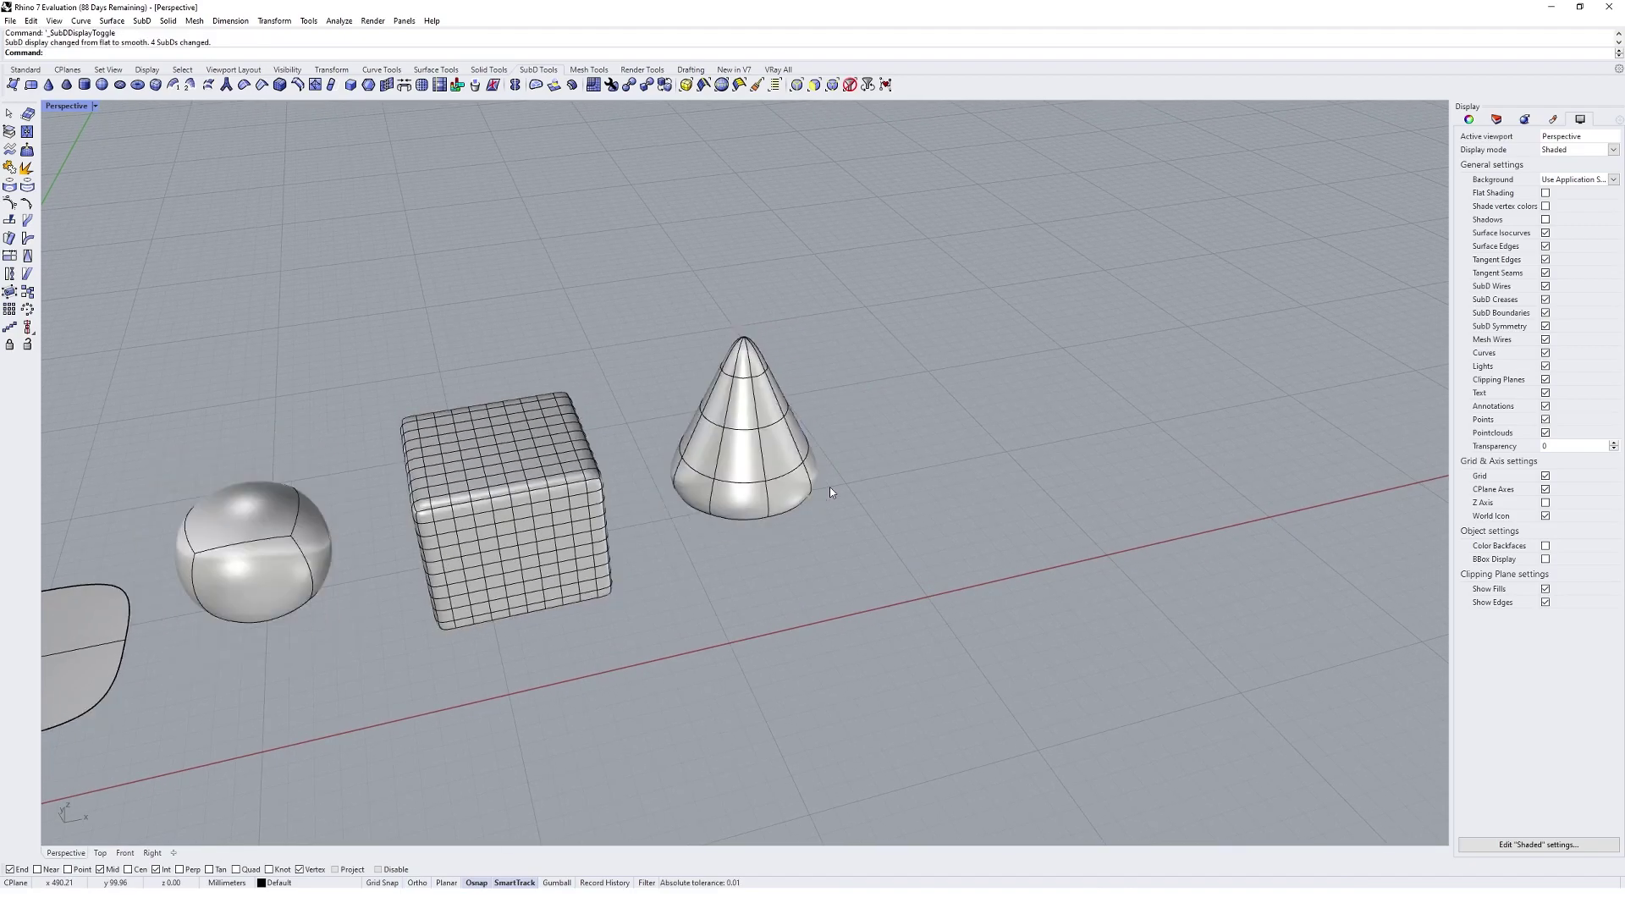
{"action": "key", "text": "Tab"}
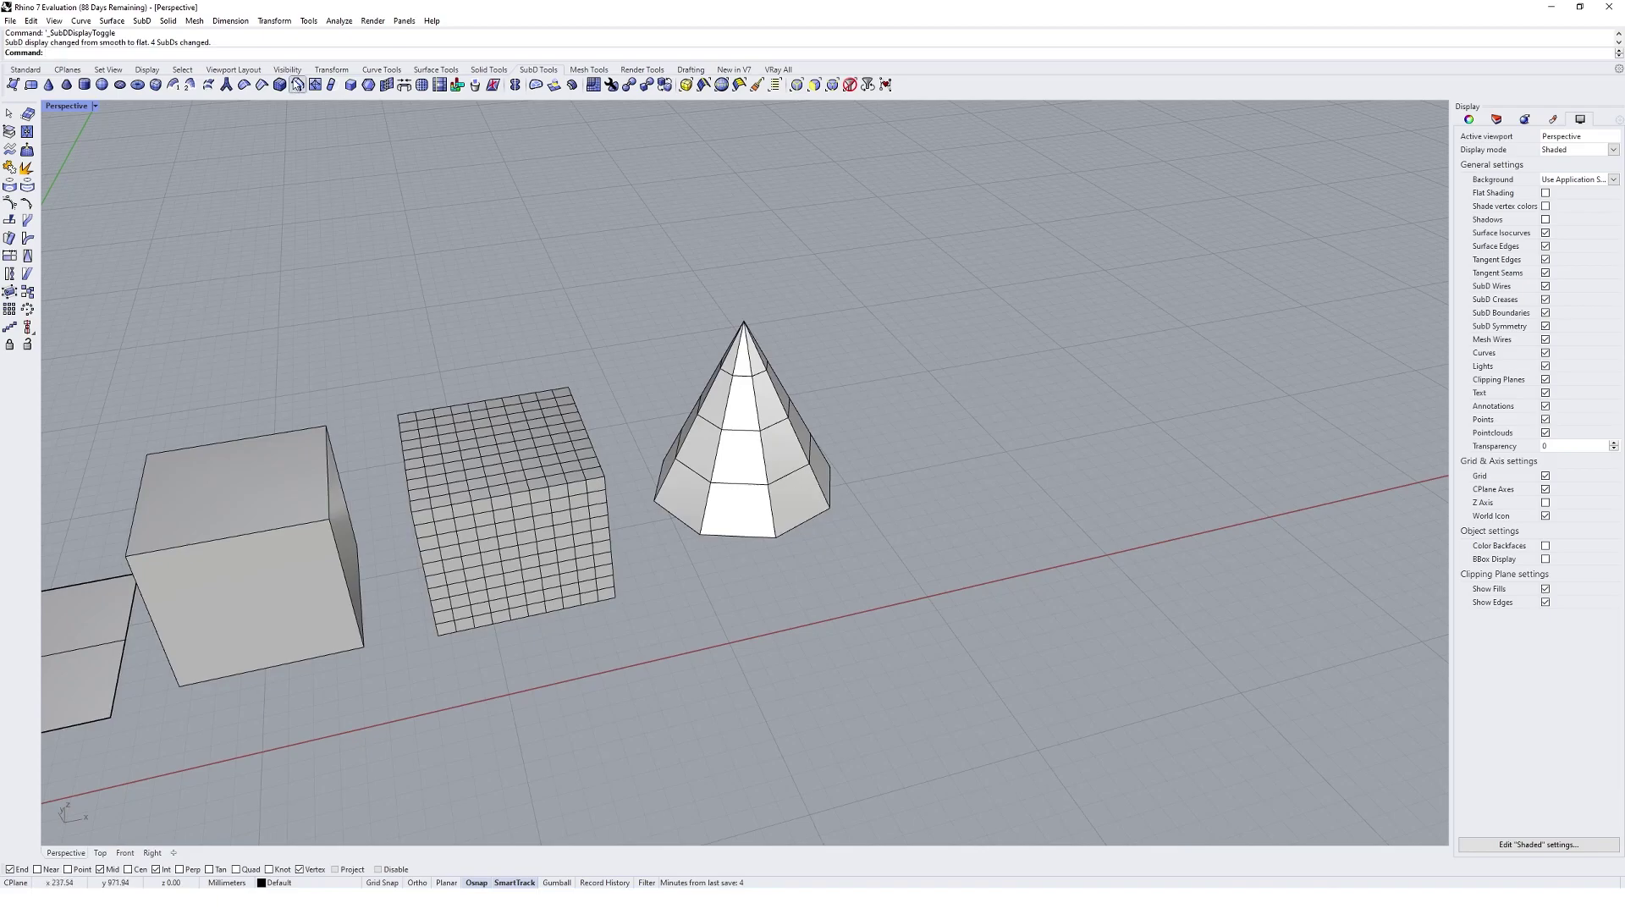
{"action": "key", "text": "Tab"}
Create a SubD truncated cone with 8 vertical faces and 3 around faces beside the cone.
{"action": "left_click", "coordinate": [66, 84]}
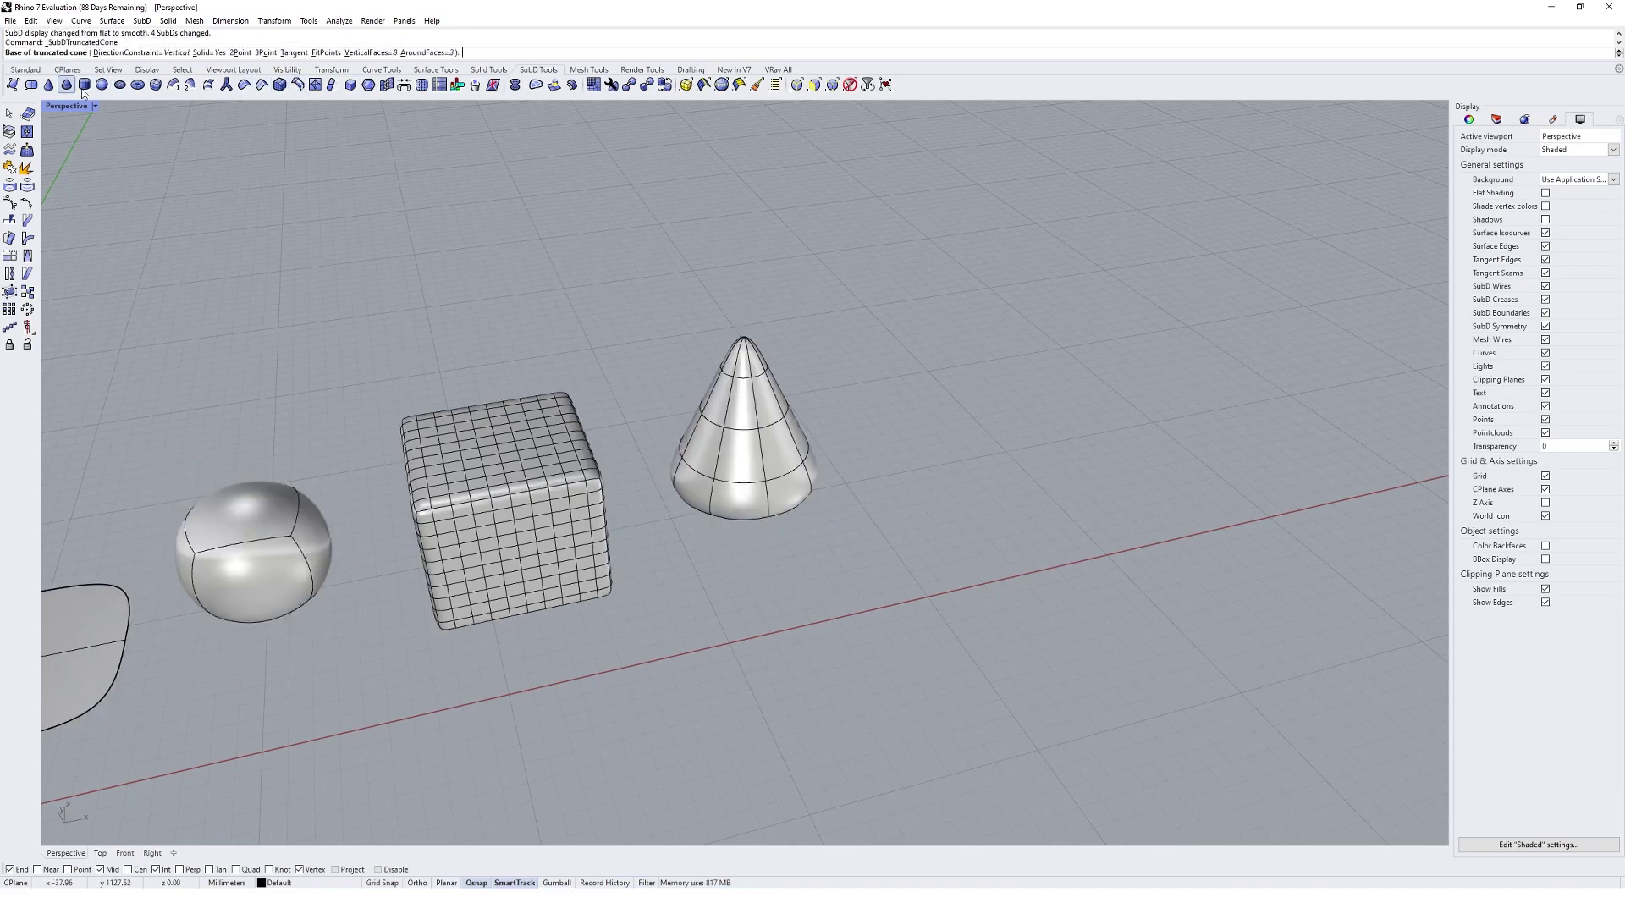
{"action": "left_click", "coordinate": [924, 432]}
{"action": "left_click", "coordinate": [974, 457]}
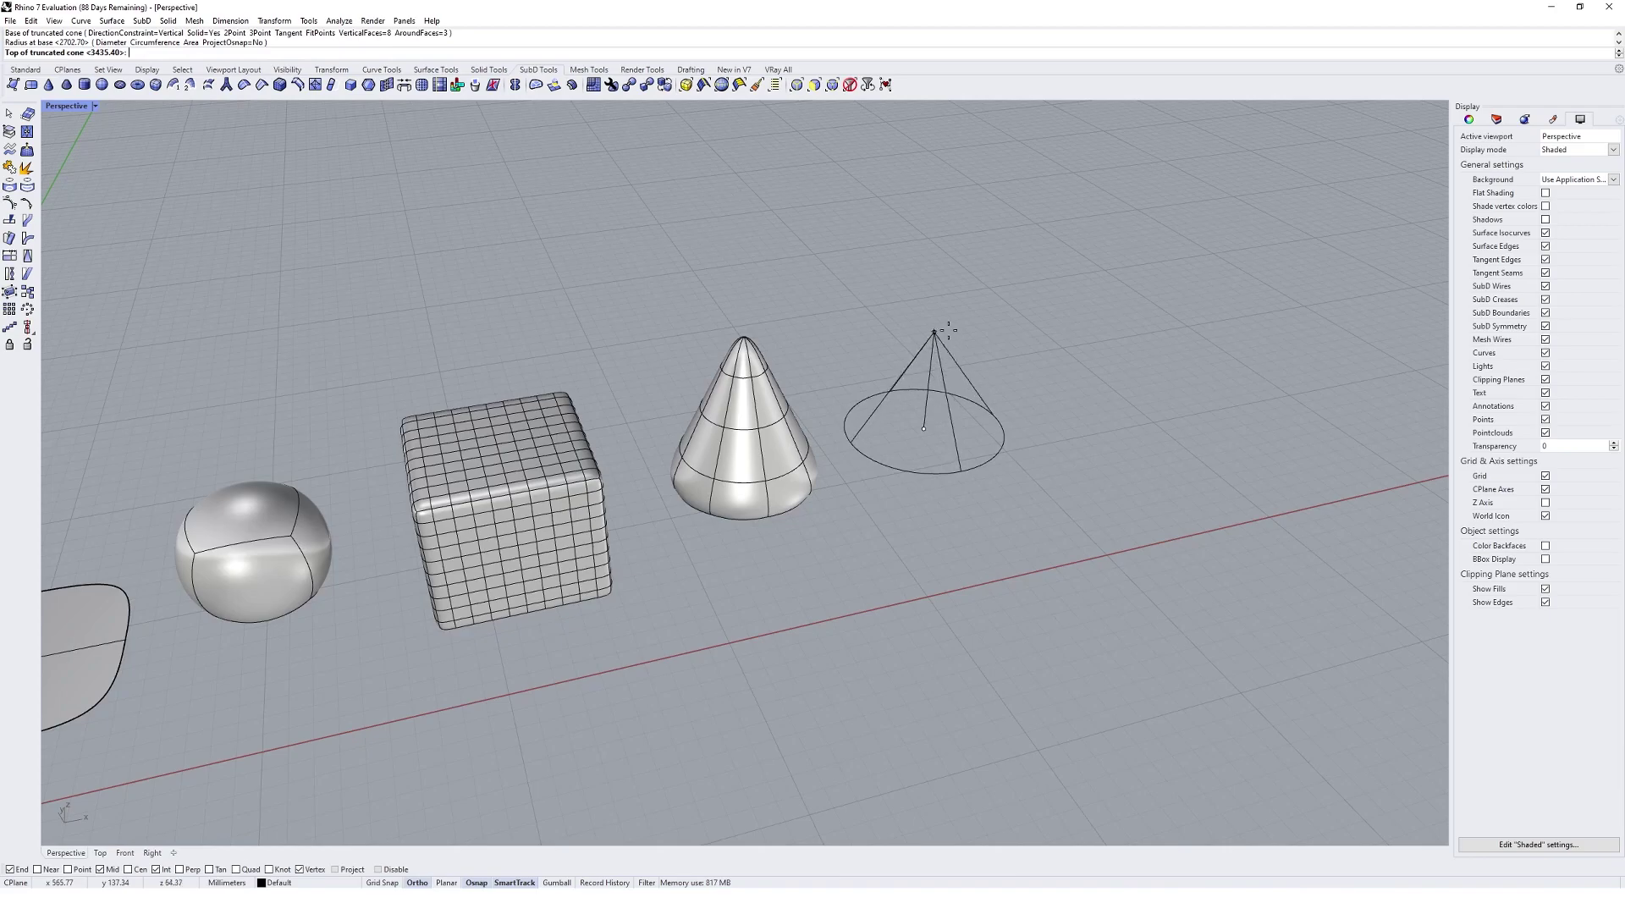
{"action": "left_click", "coordinate": [930, 343]}
{"action": "left_click", "coordinate": [973, 355]}
Compare the truncated cone's shape in flat and smooth display.
{"action": "key", "text": "Tab"}
{"action": "key", "text": "Tab"}
{"action": "key", "text": "Tab"}
{"action": "key", "text": "Tab"}
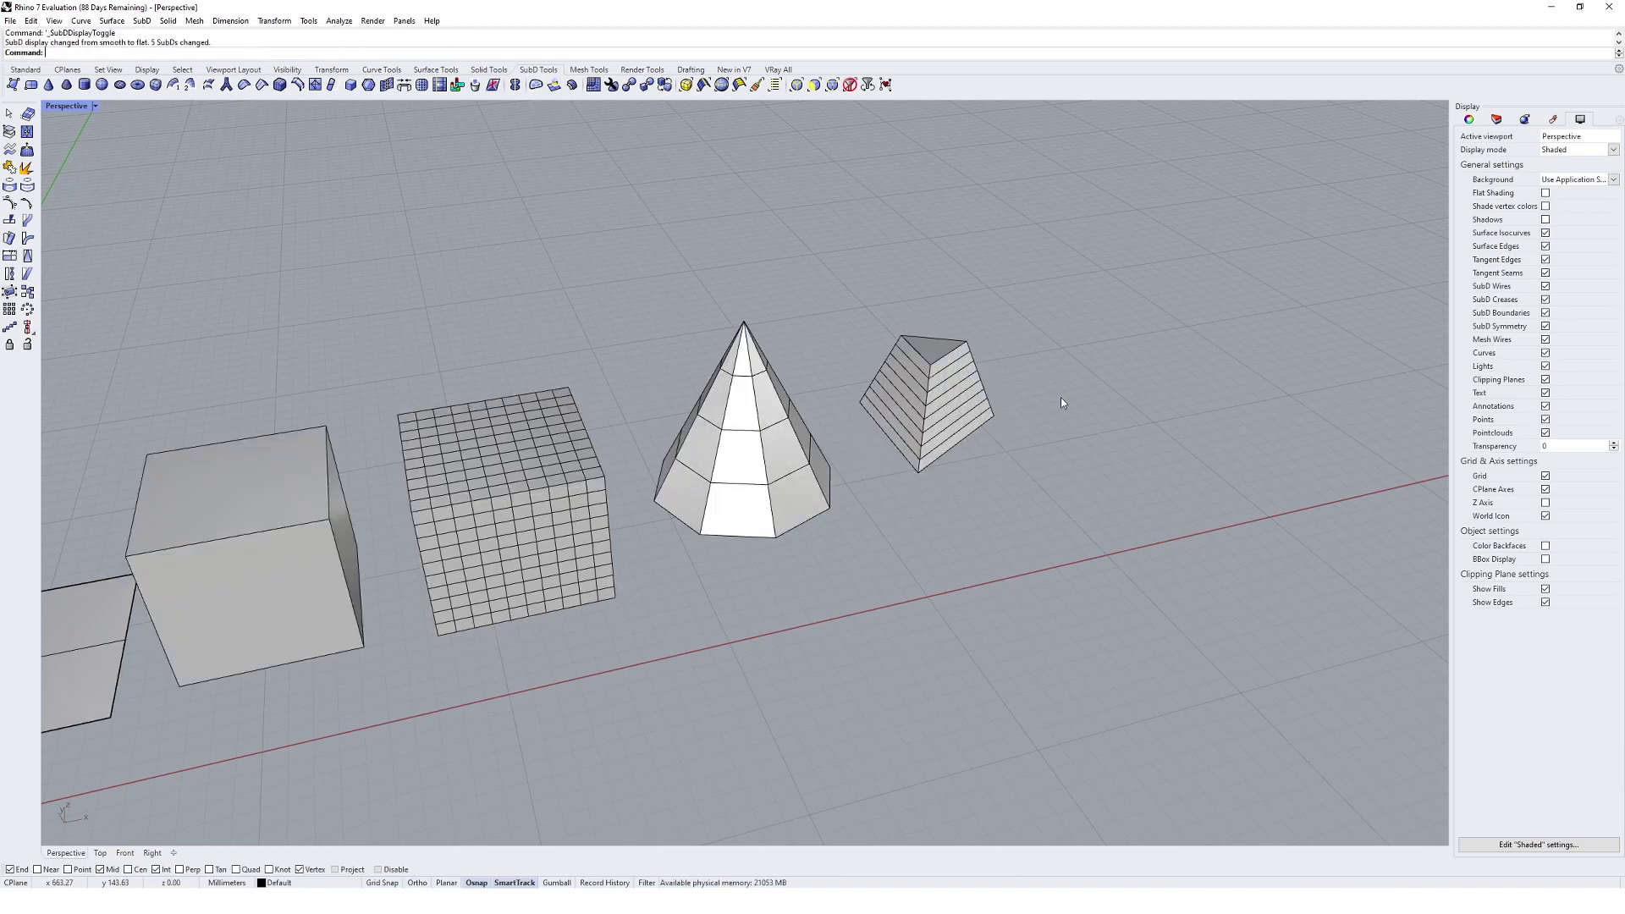
Create a SubD cylinder with 4 vertical faces and 8 around faces beside the truncated cone.
{"action": "left_click", "coordinate": [84, 84]}
{"action": "left_click", "coordinate": [1007, 414]}
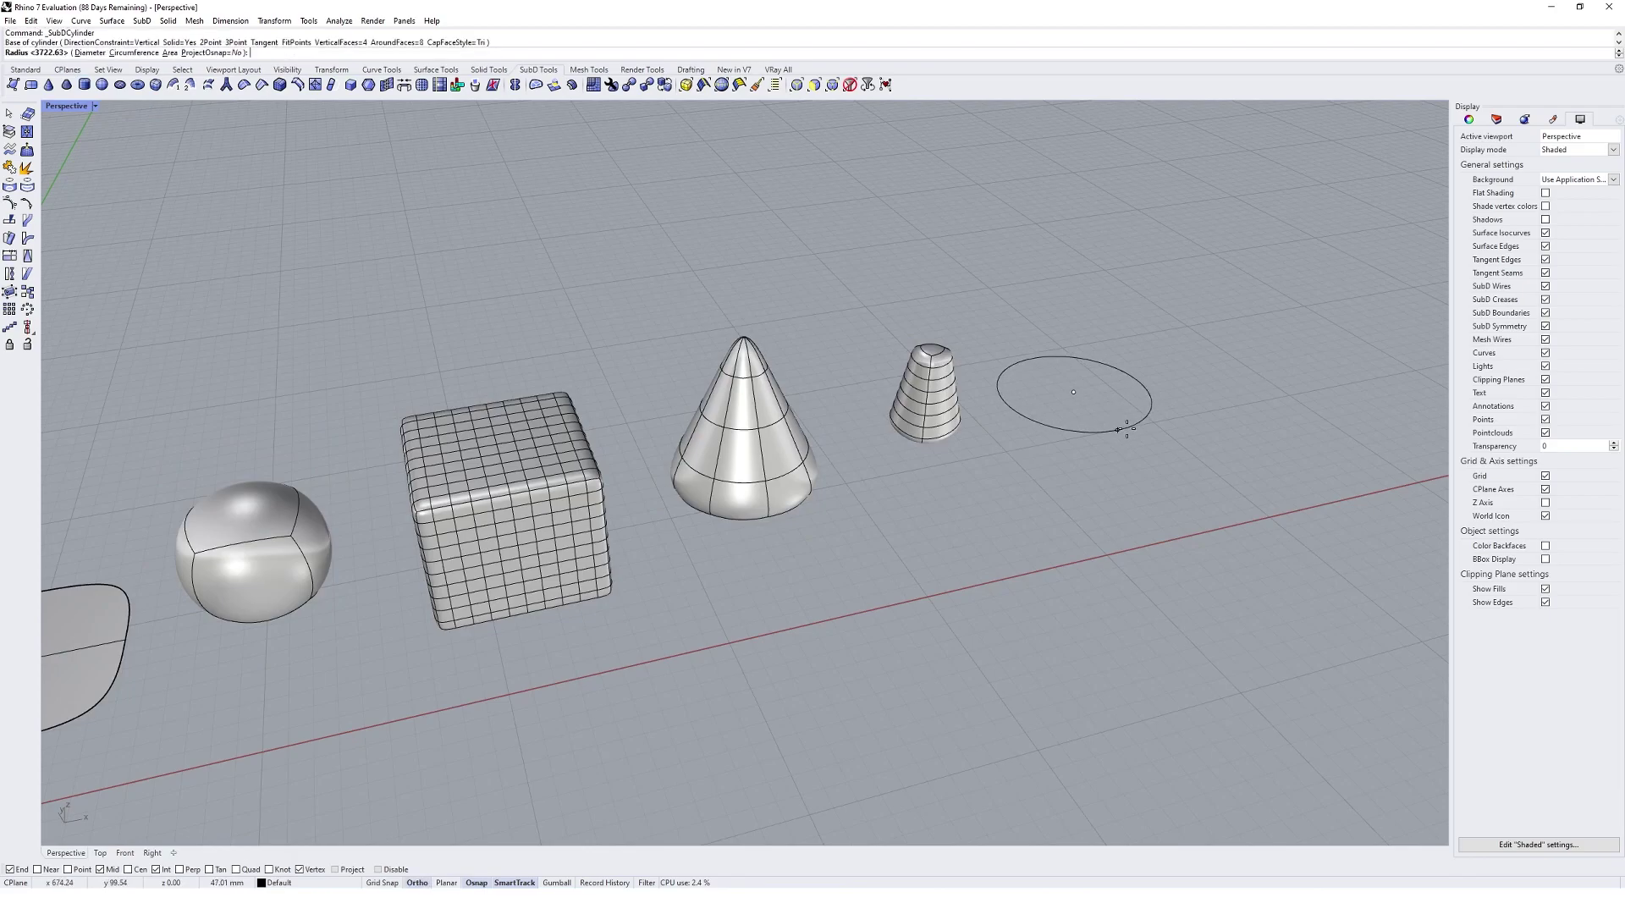
{"action": "left_click", "coordinate": [1081, 414]}
{"action": "left_click", "coordinate": [1084, 237]}
Compare the cylinder's shape in flat and smooth SubD display.
{"action": "key", "text": "Tab"}
{"action": "right_click_drag", "start_coordinate": [1083, 237], "coordinate": [1105, 475]}
{"action": "key", "text": "Tab"}
{"action": "key", "text": "Tab"}
{"action": "key", "text": "Tab"}
{"action": "key", "text": "Tab"}
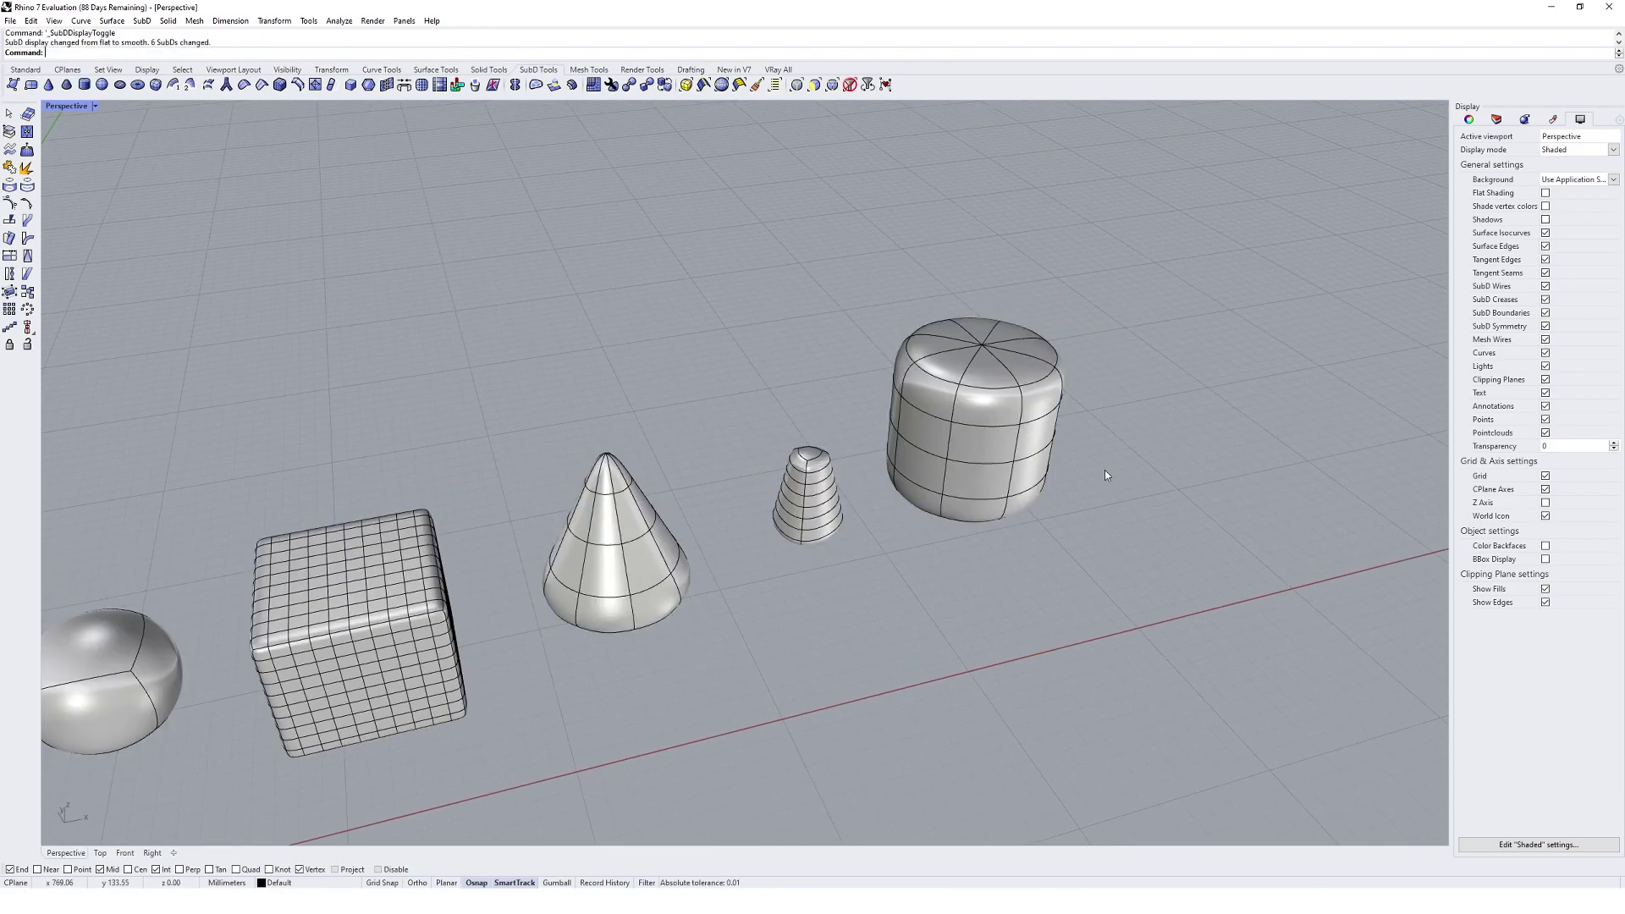
Create a SubD sphere in Quads style with 1 subdivision beside the cylinder.
{"action": "left_click", "coordinate": [102, 85]}
{"action": "right_click_drag", "start_coordinate": [1118, 459], "coordinate": [932, 493], "text": "shift"}
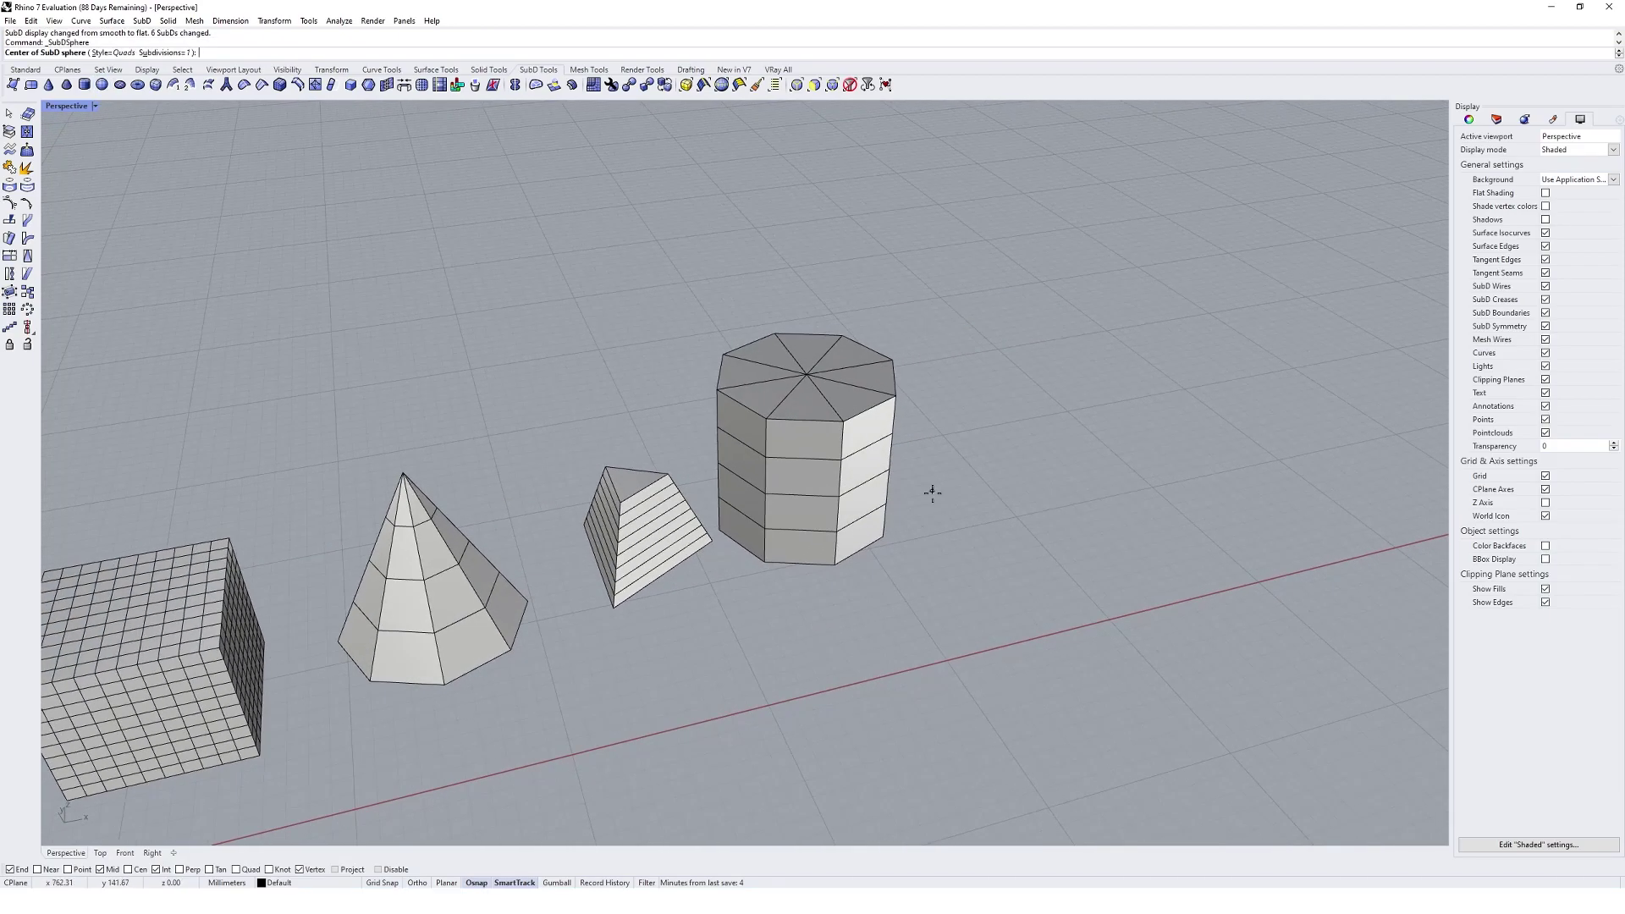
{"action": "left_click", "coordinate": [1011, 472]}
{"action": "left_click", "coordinate": [1100, 520]}
{"action": "scroll", "coordinate": [1023, 532], "scroll_direction": "up", "scroll_amount": 2}
Move the sphere farther away from the cylinder and deselect it.
{"action": "left_click", "coordinate": [1022, 532]}
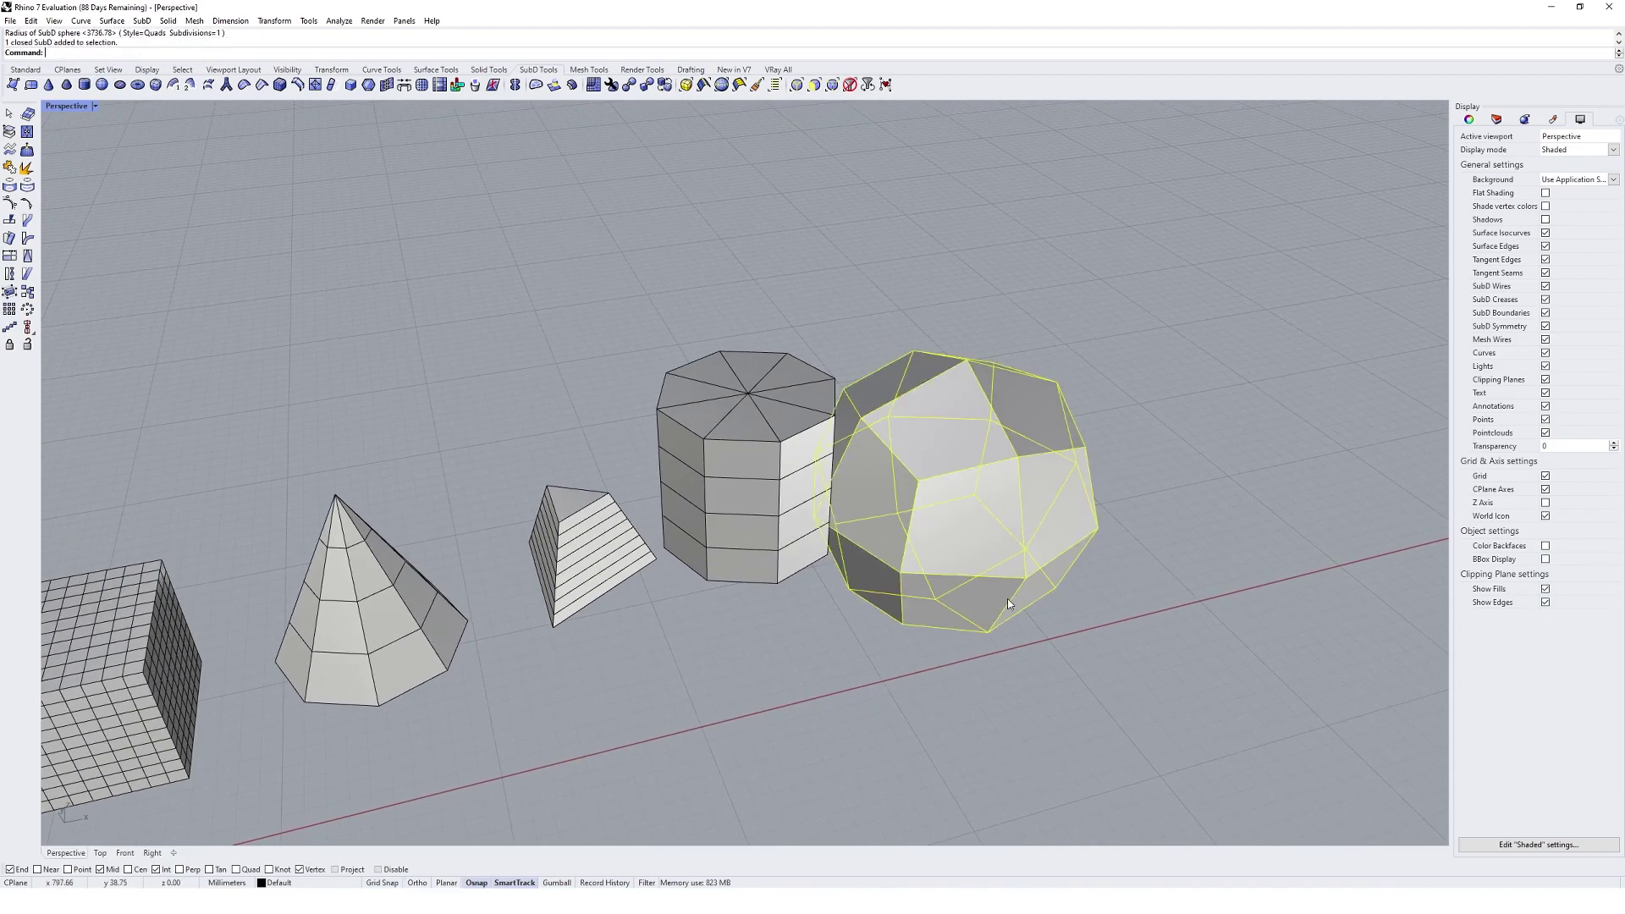
{"action": "right_click_drag", "start_coordinate": [1007, 598], "coordinate": [952, 644], "text": "shift"}
{"action": "left_click_drag", "start_coordinate": [971, 530], "coordinate": [1028, 495]}
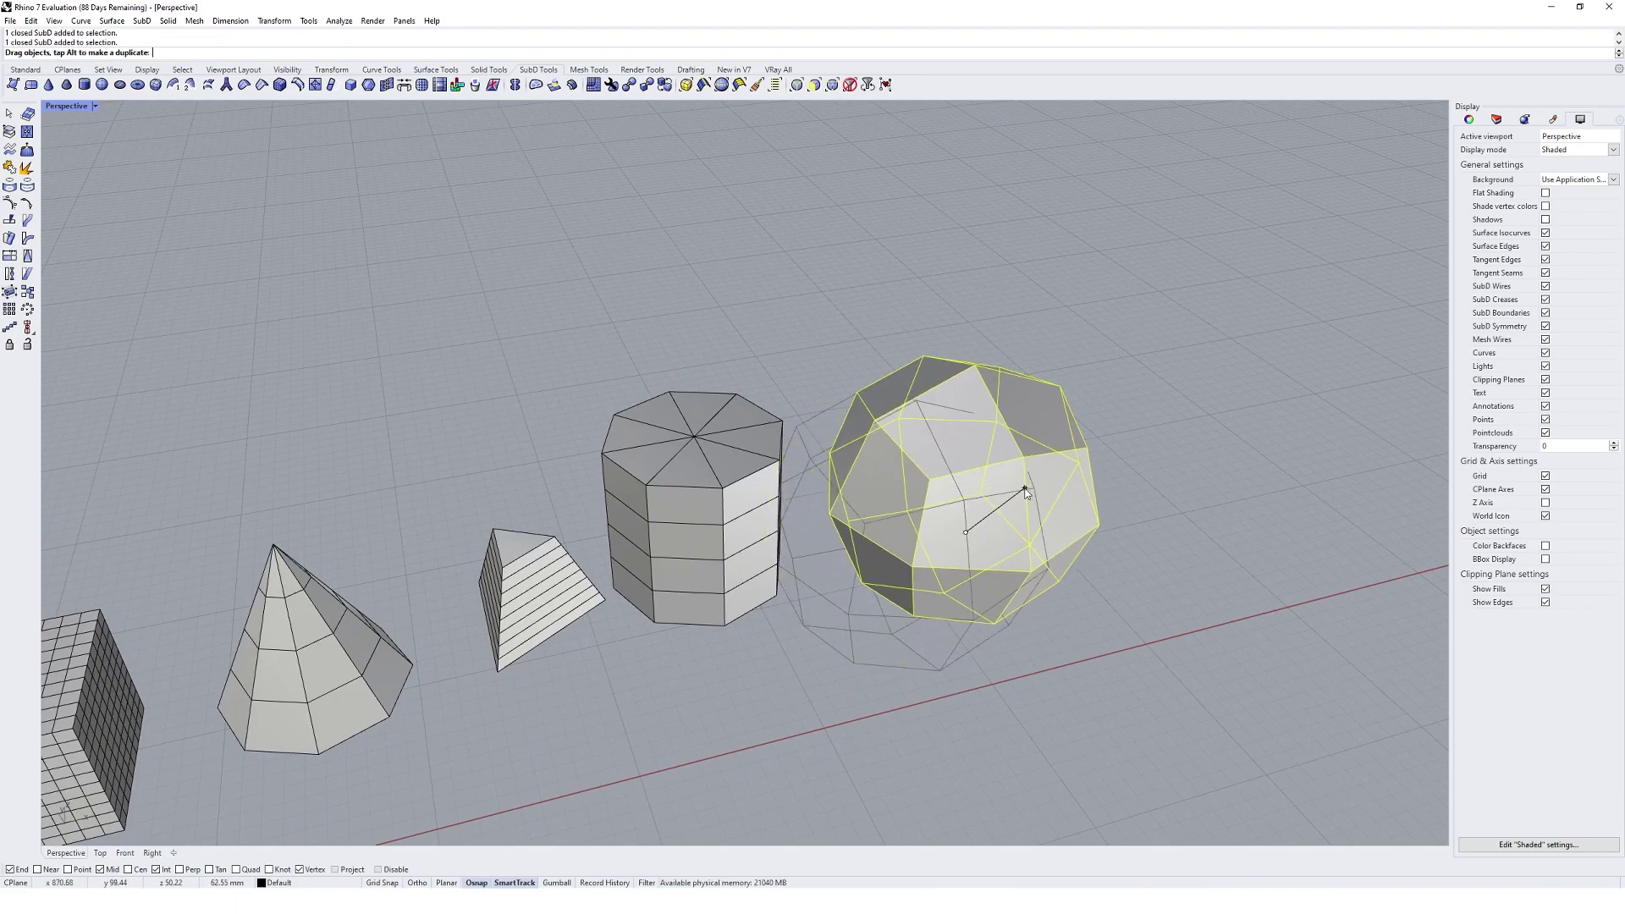
{"action": "key", "text": "Escape"}
Compare the sphere in flat and smooth SubD display.
{"action": "key", "text": "Tab"}
{"action": "key", "text": "Tab"}
{"action": "key", "text": "Tab"}
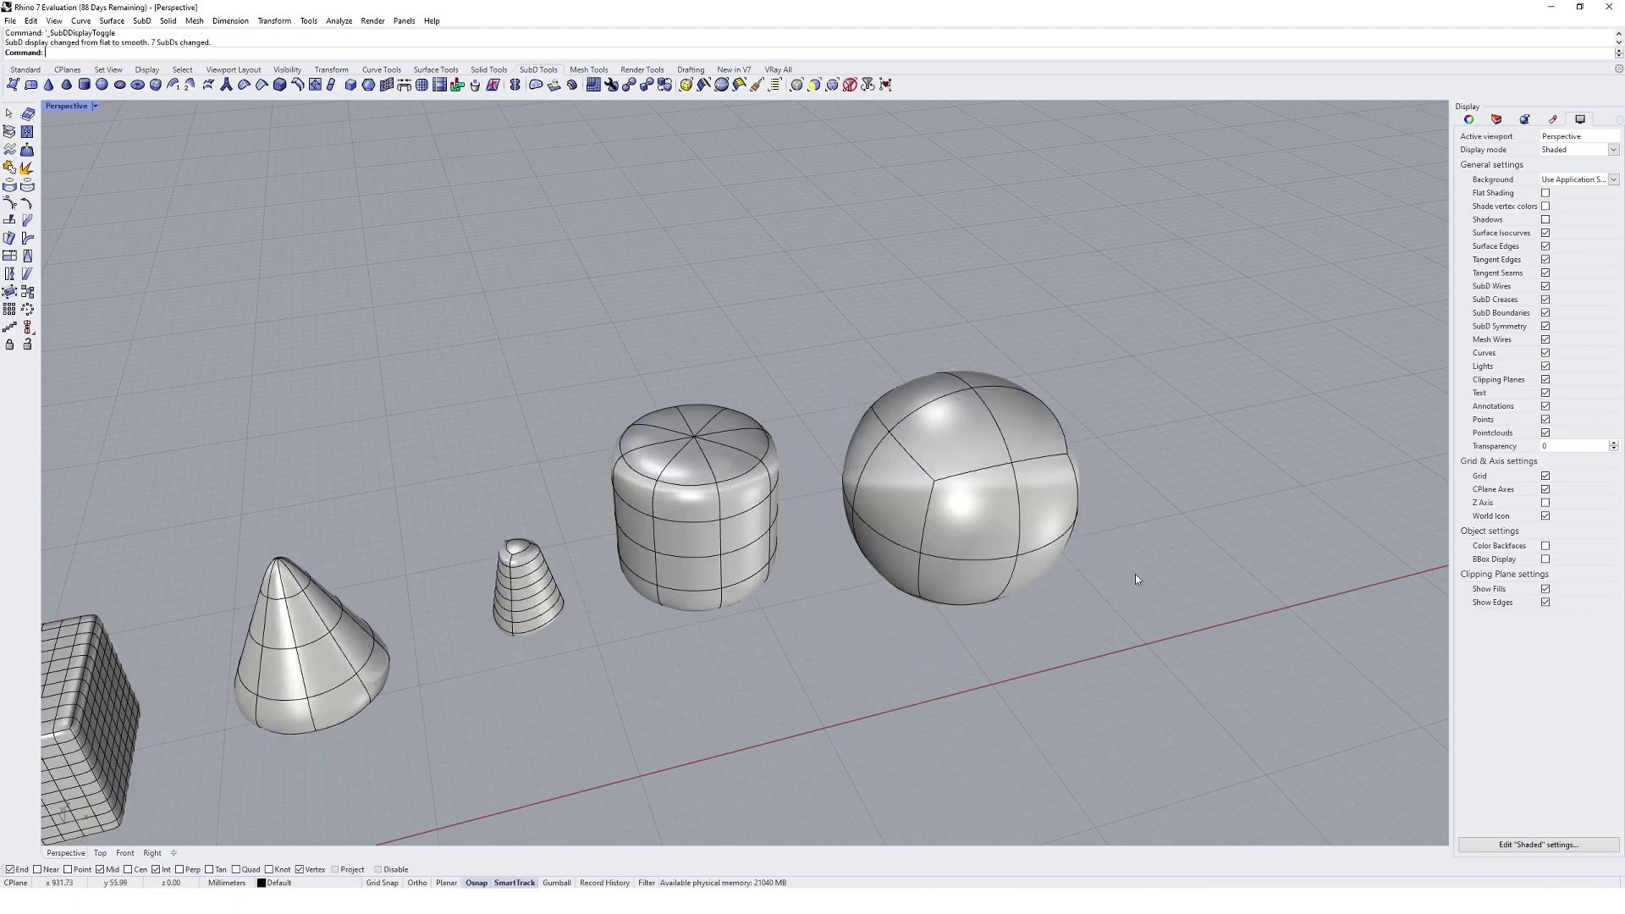
{"action": "key", "text": "Tab"}
{"action": "key", "text": "Tab"}
Create a SubD ellipsoid with 10 vertical faces, 10 around faces and Quad cap style beside the sphere.
{"action": "left_click", "coordinate": [123, 87]}
{"action": "right_click_drag", "start_coordinate": [1159, 500], "coordinate": [998, 454], "text": "shift"}
{"action": "left_click", "coordinate": [998, 454]}
{"action": "left_click", "coordinate": [1074, 441]}
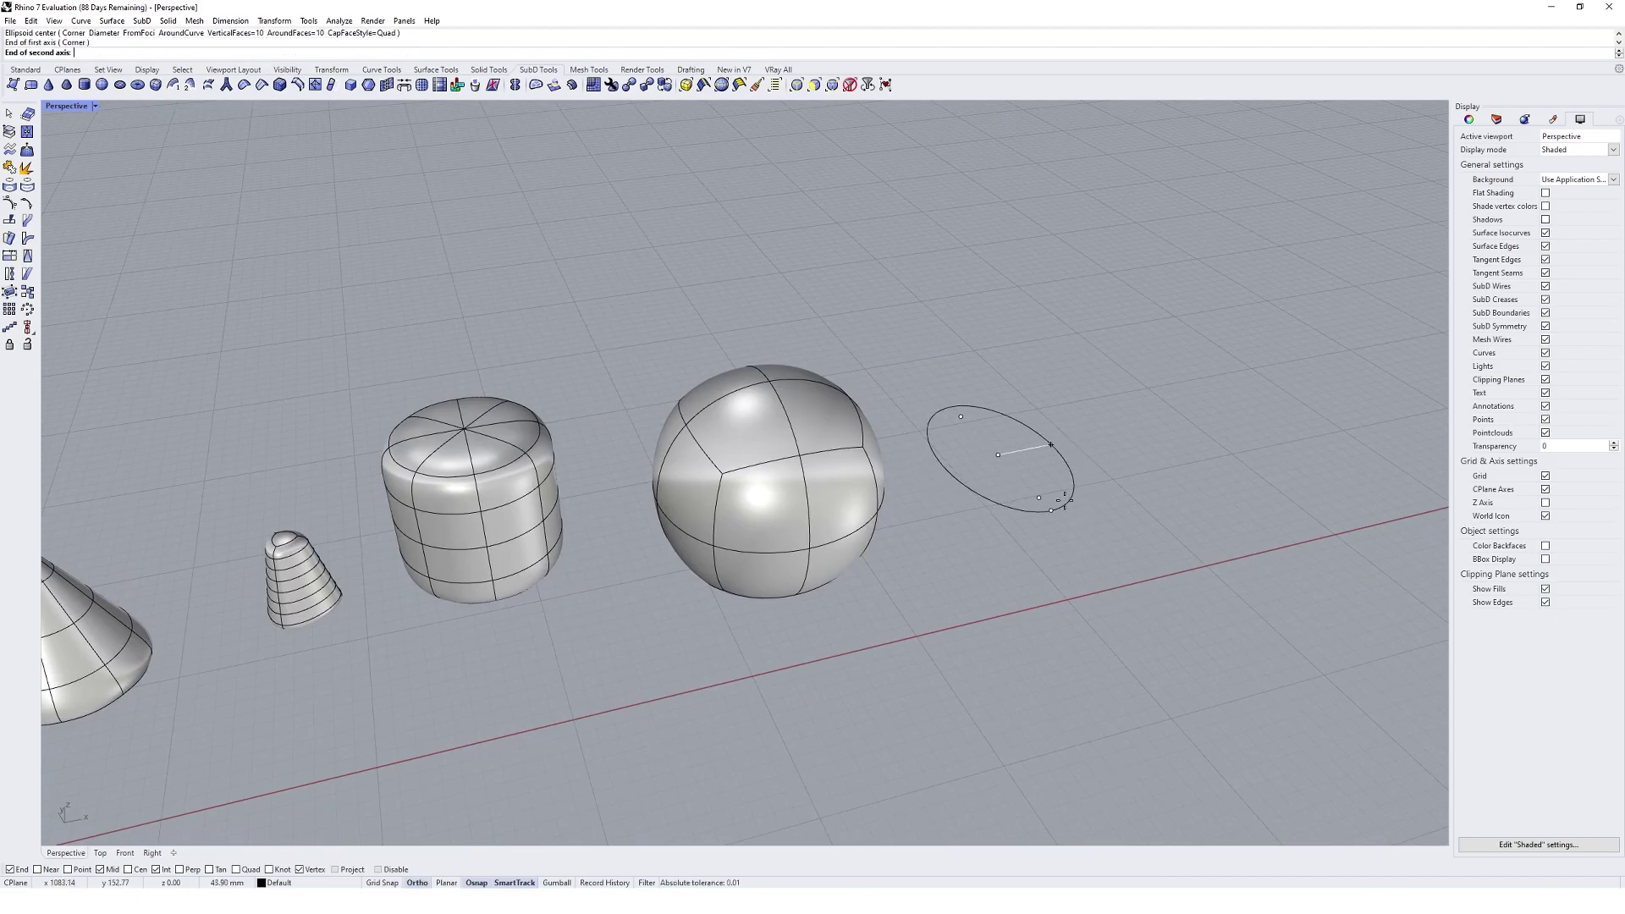
{"action": "left_click", "coordinate": [1090, 495]}
{"action": "left_click", "coordinate": [1059, 405]}
Compare the ellipsoid's shape in flat and smooth SubD display.
{"action": "right_click_drag", "start_coordinate": [1031, 478], "coordinate": [904, 493], "text": "shift"}
{"action": "key", "text": "Tab"}
{"action": "key", "text": "Tab"}
{"action": "key", "text": "Tab"}
{"action": "key", "text": "Tab"}
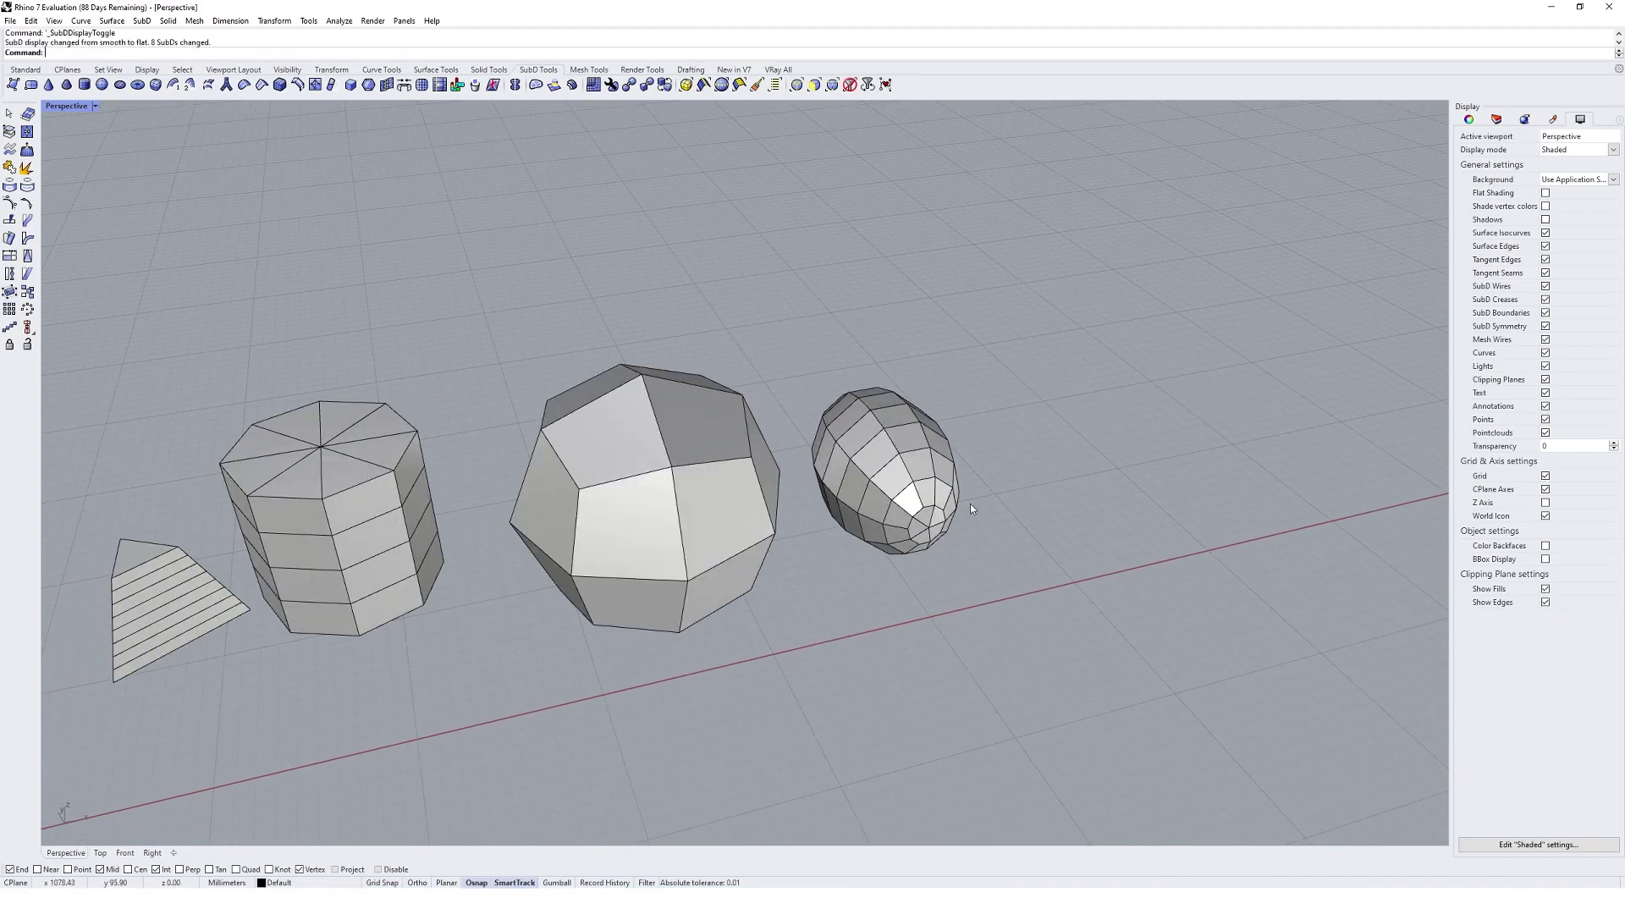
Create a SubD torus with 6 vertical faces and 10 around faces beside the ellipsoid.
{"action": "left_click", "coordinate": [140, 89]}
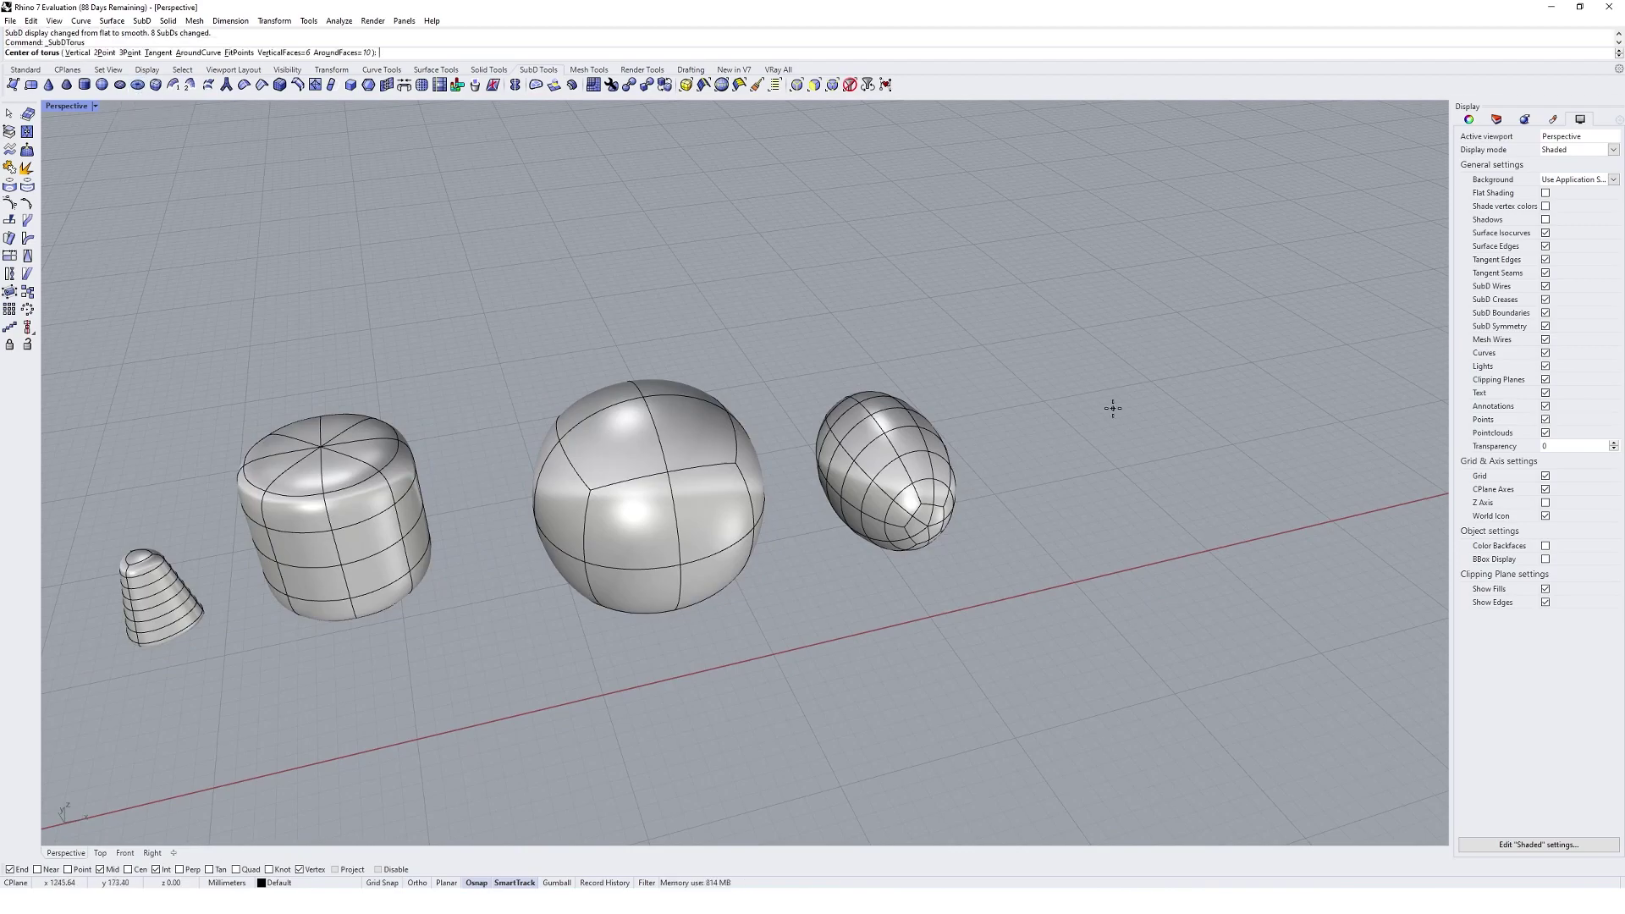
{"action": "right_click_drag", "start_coordinate": [1114, 406], "coordinate": [957, 449], "text": "shift"}
{"action": "left_click", "coordinate": [987, 430]}
{"action": "left_click", "coordinate": [1072, 479]}
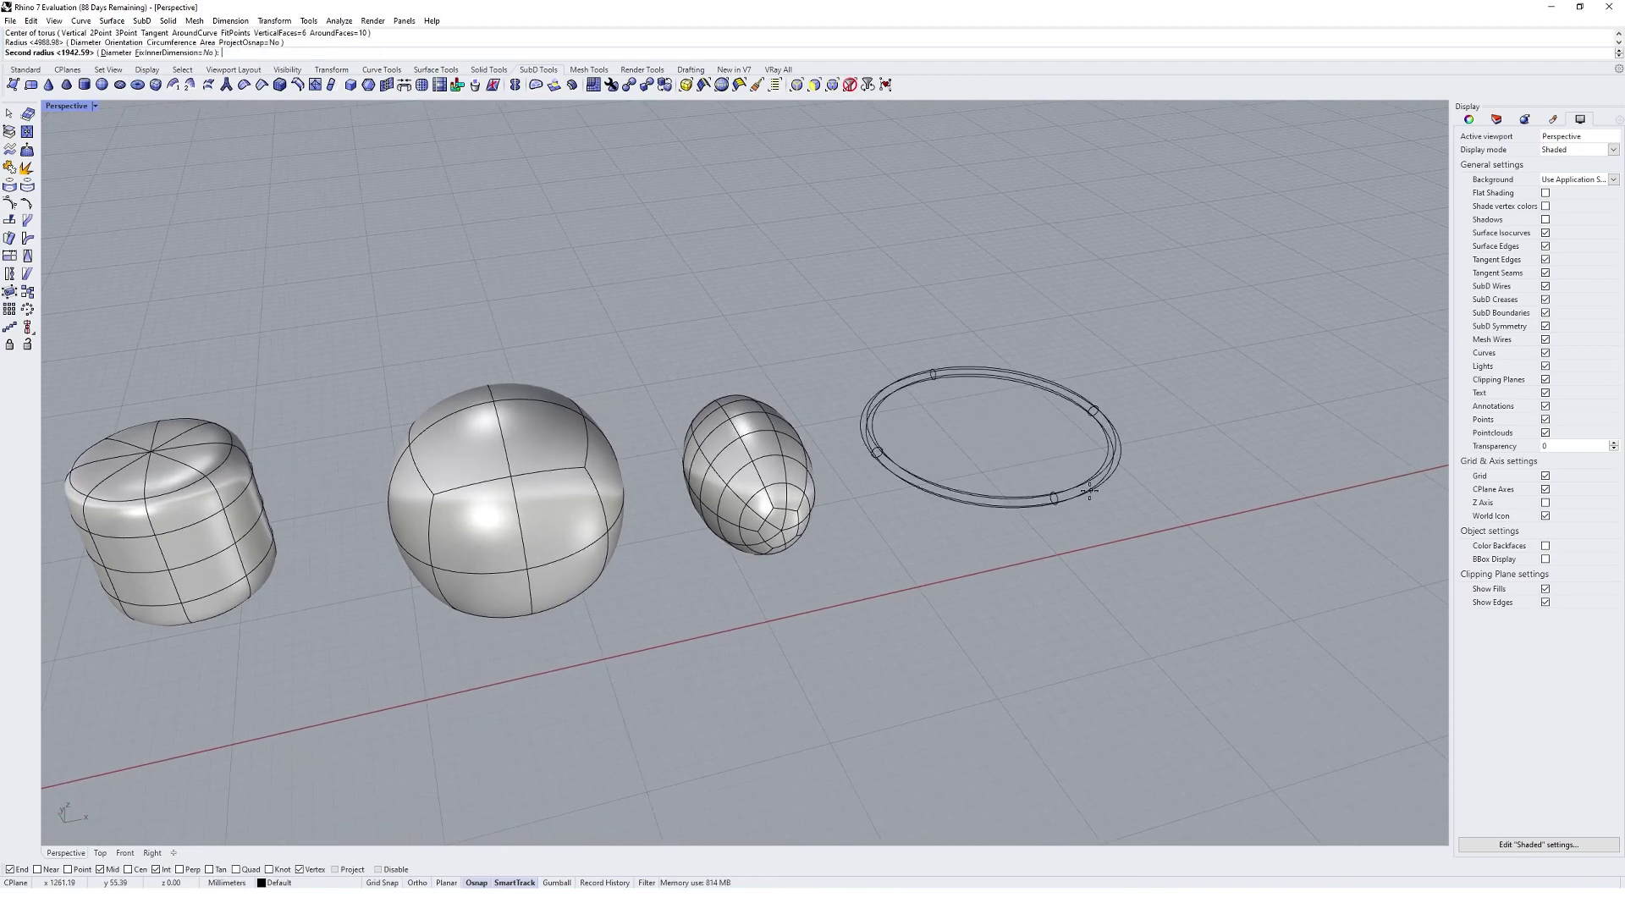
{"action": "left_click", "coordinate": [1063, 468]}
Compare the torus in flat and smooth display, then view the whole row of primitives in flat display.
{"action": "key", "text": "Tab"}
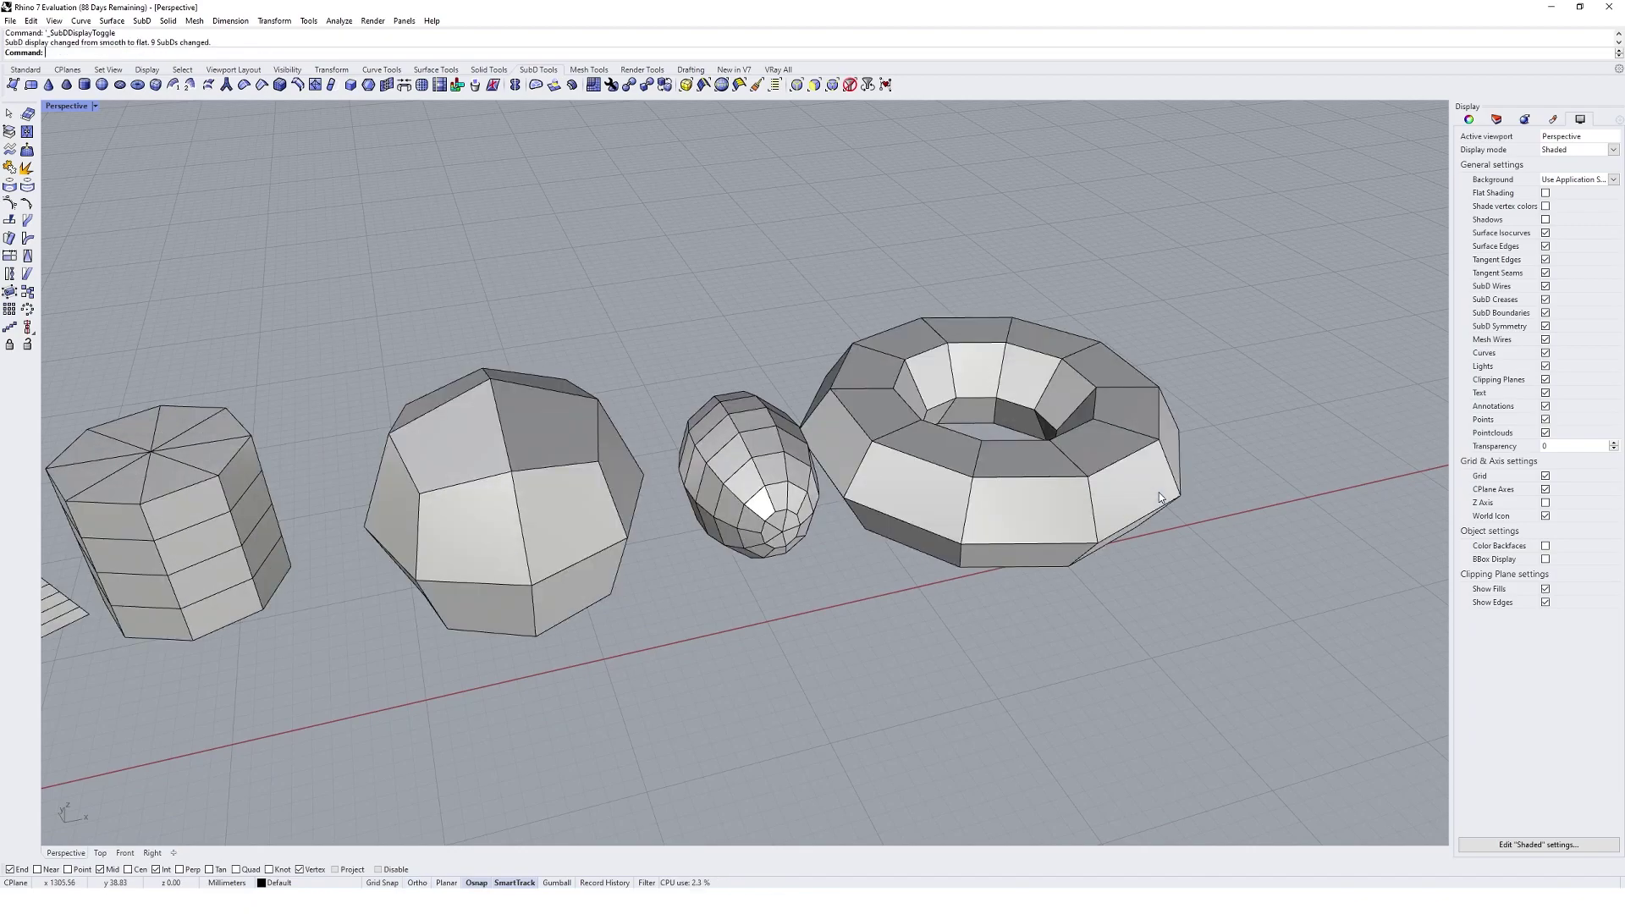
{"action": "key", "text": "Tab"}
{"action": "key", "text": "Tab"}
{"action": "scroll", "coordinate": [1261, 457], "scroll_direction": "down", "scroll_amount": 3}
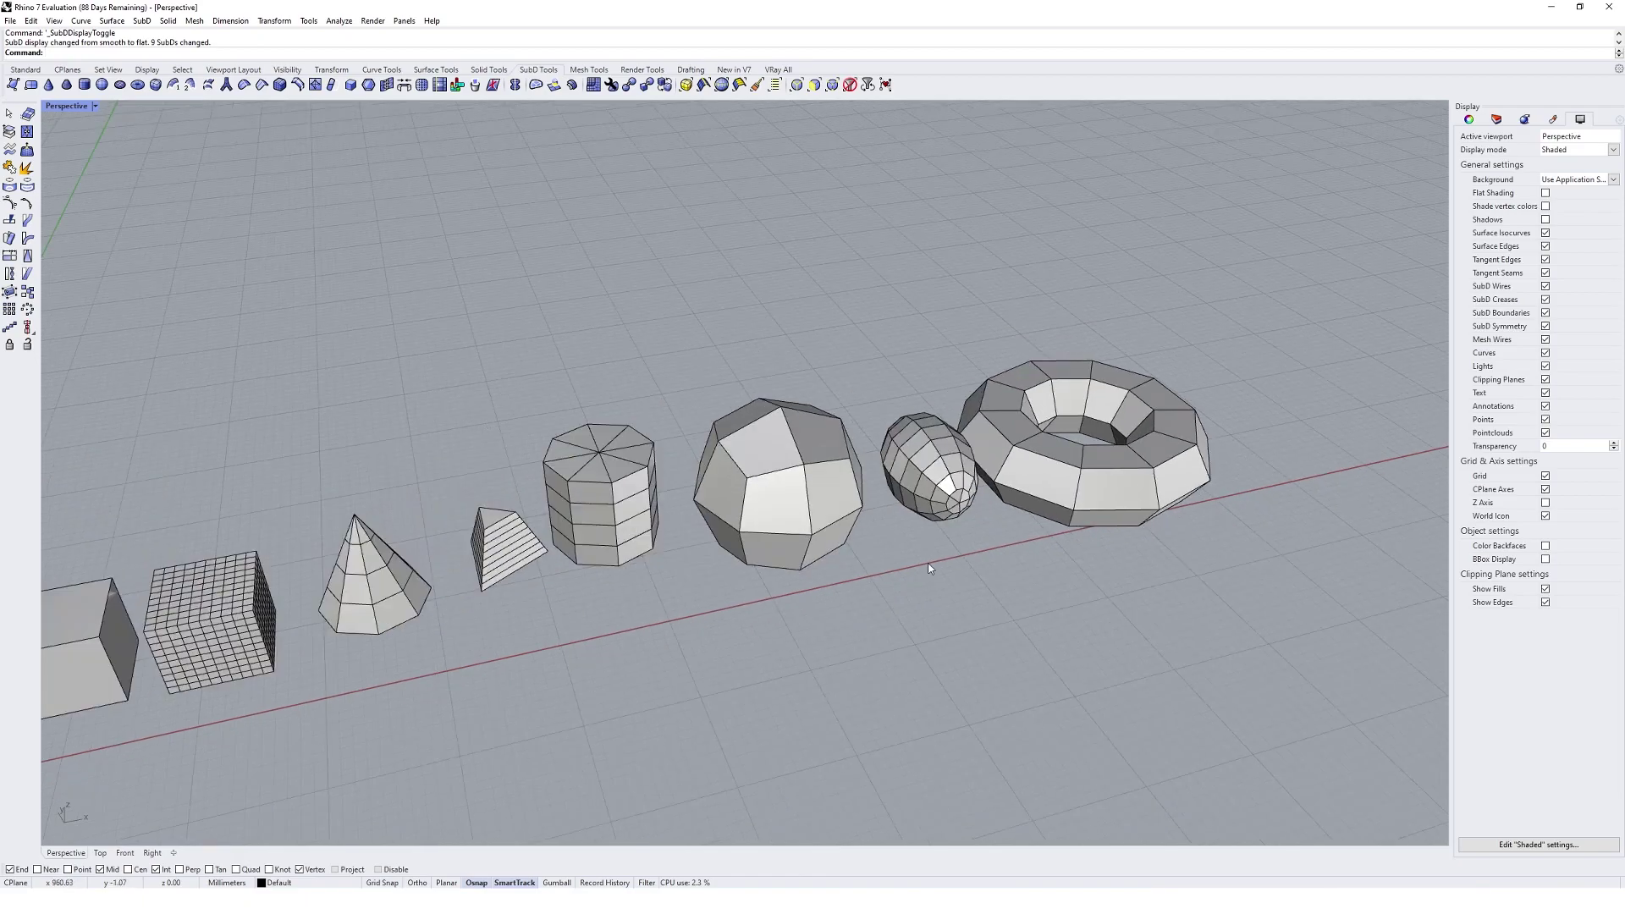
{"action": "right_click_drag", "start_coordinate": [1249, 463], "coordinate": [1095, 504]}
{"action": "scroll", "coordinate": [1095, 505], "scroll_direction": "down", "scroll_amount": 2}
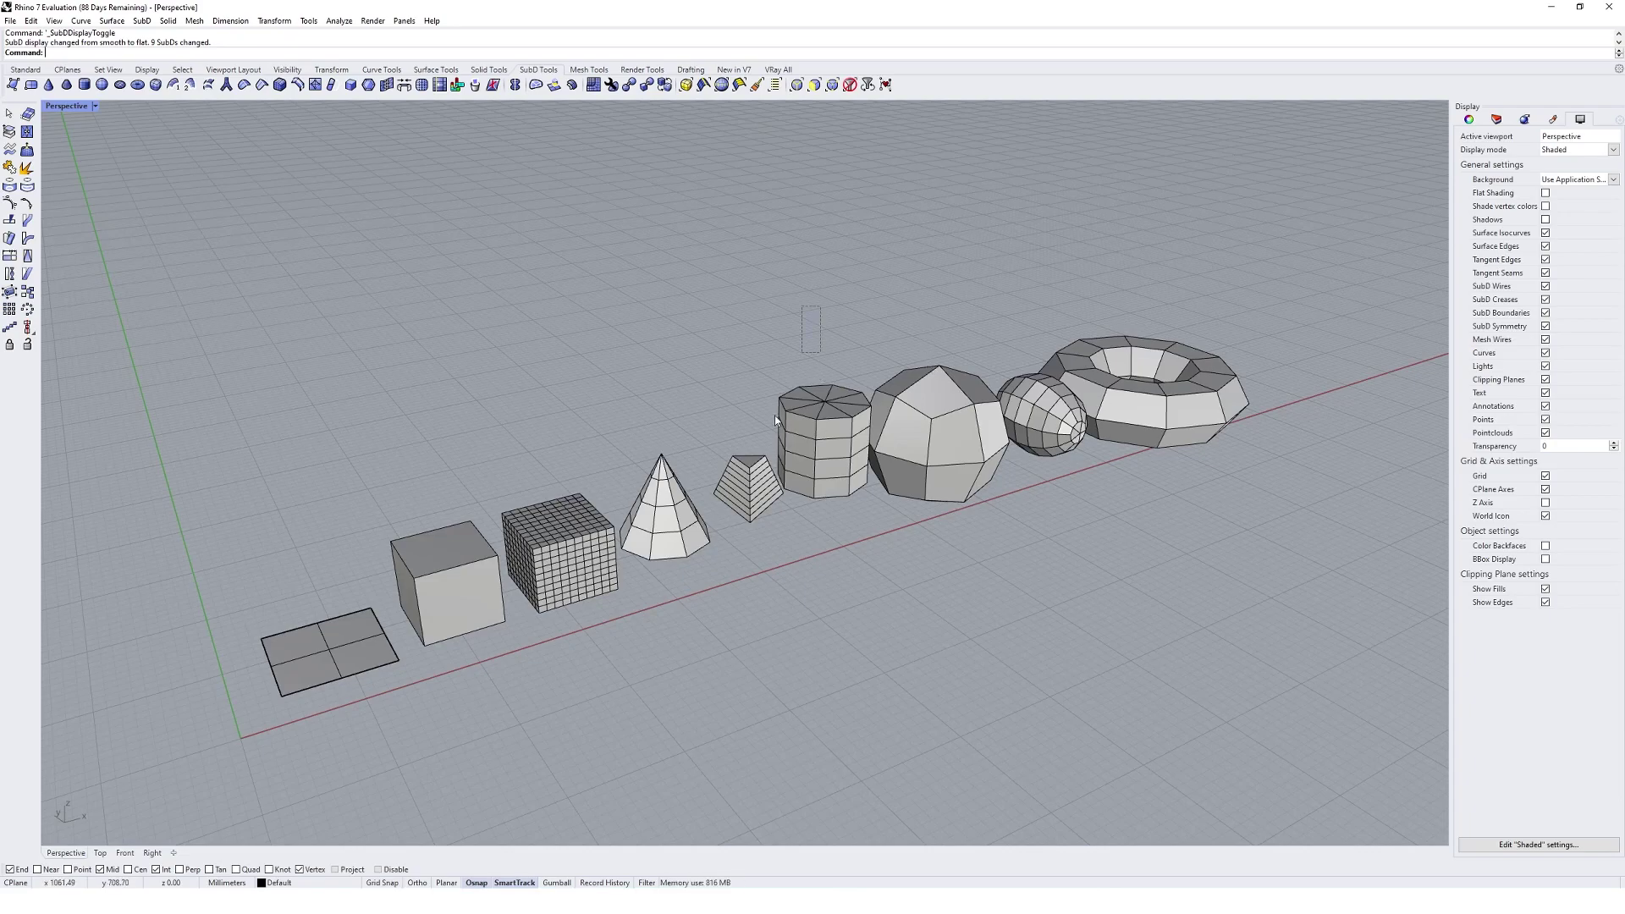
Delete the cone, truncated cone, cylinder, ellipsoid and torus, keeping the plane, both boxes and the sphere.
{"action": "left_click_drag", "start_coordinate": [804, 339], "coordinate": [682, 545]}
{"action": "key", "text": "Delete"}
{"action": "left_click_drag", "start_coordinate": [1246, 277], "coordinate": [1041, 474]}
{"action": "key", "text": "Delete"}
Move the sphere next to the subdivided box and deselect it.
{"action": "left_click", "coordinate": [931, 448]}
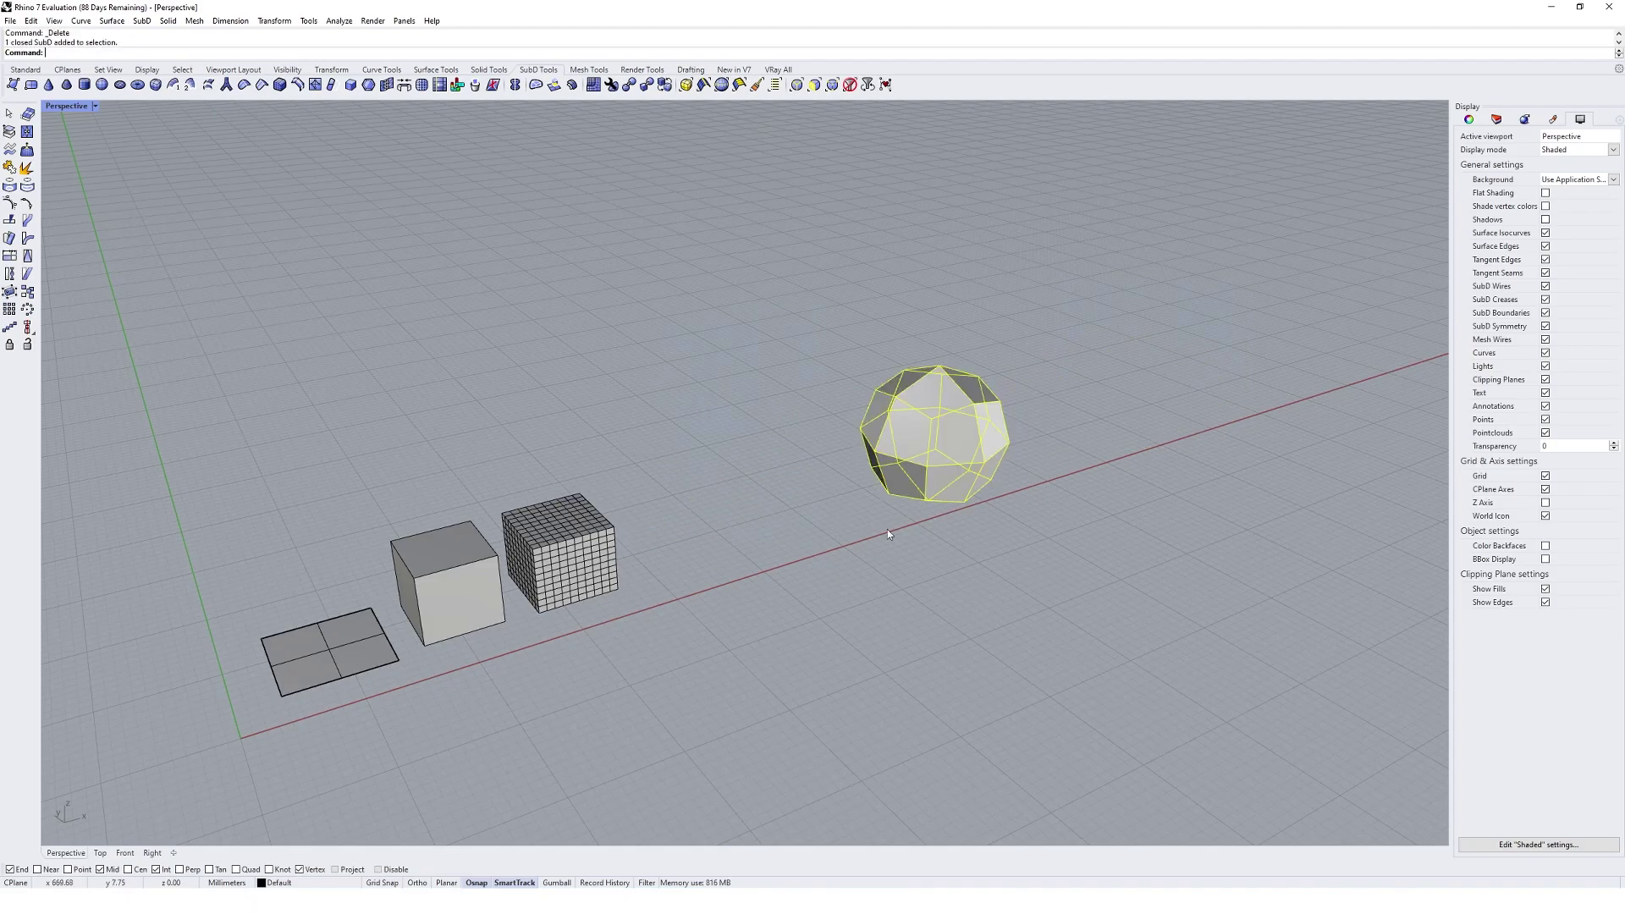
{"action": "left_click_drag", "start_coordinate": [934, 470], "coordinate": [726, 533]}
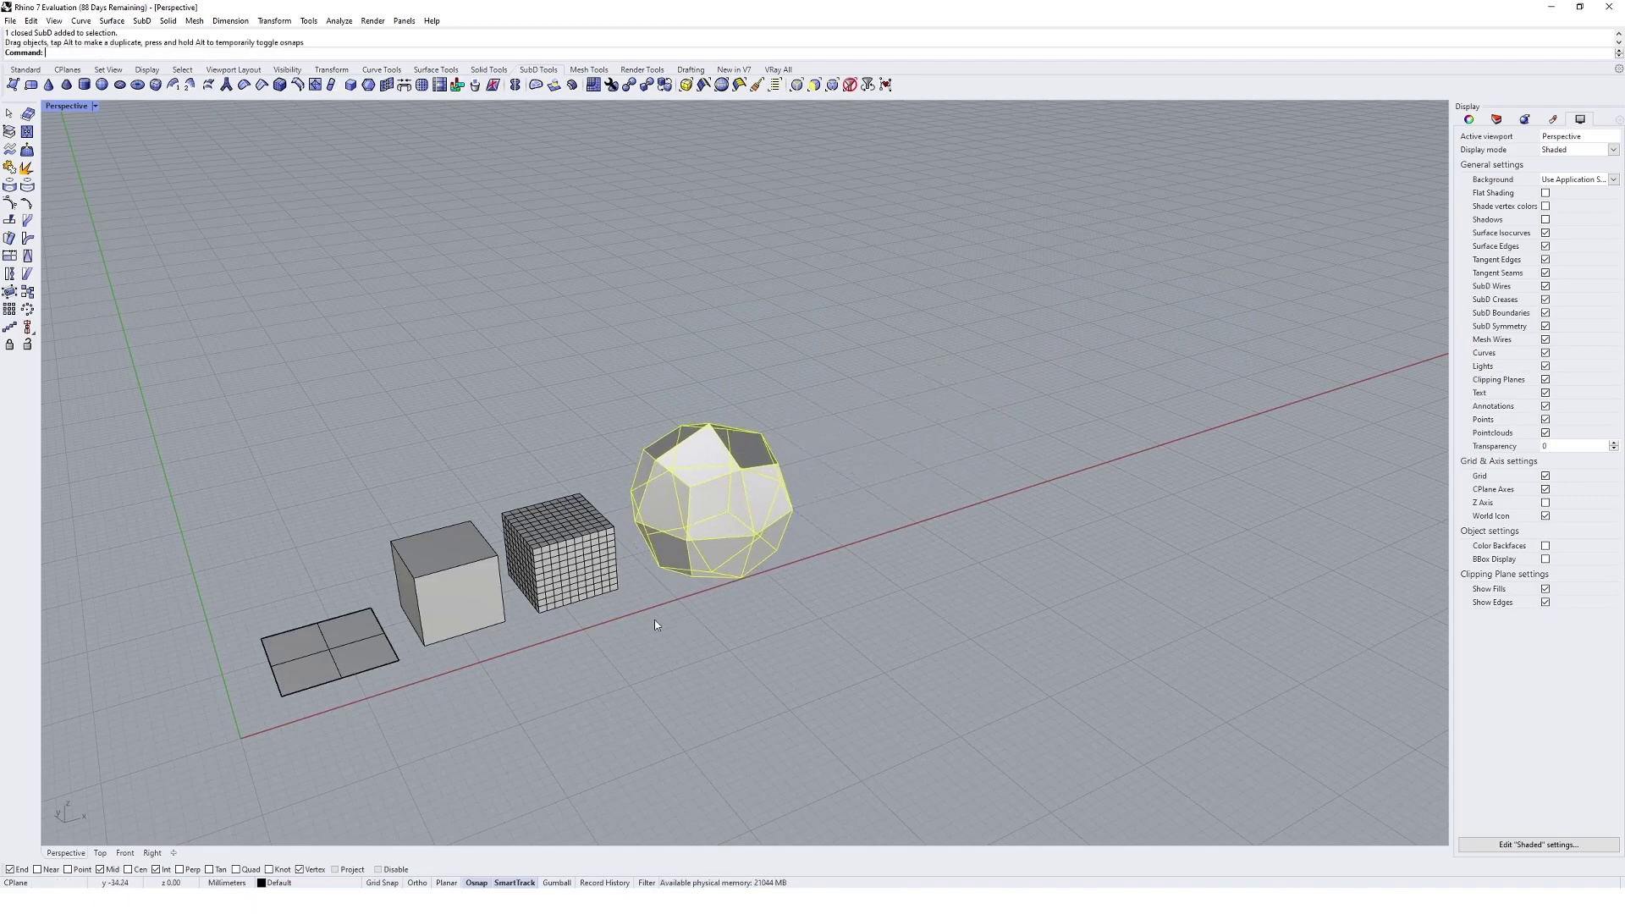
{"action": "right_click_drag", "start_coordinate": [653, 620], "coordinate": [923, 605]}
{"action": "key", "text": "Escape"}
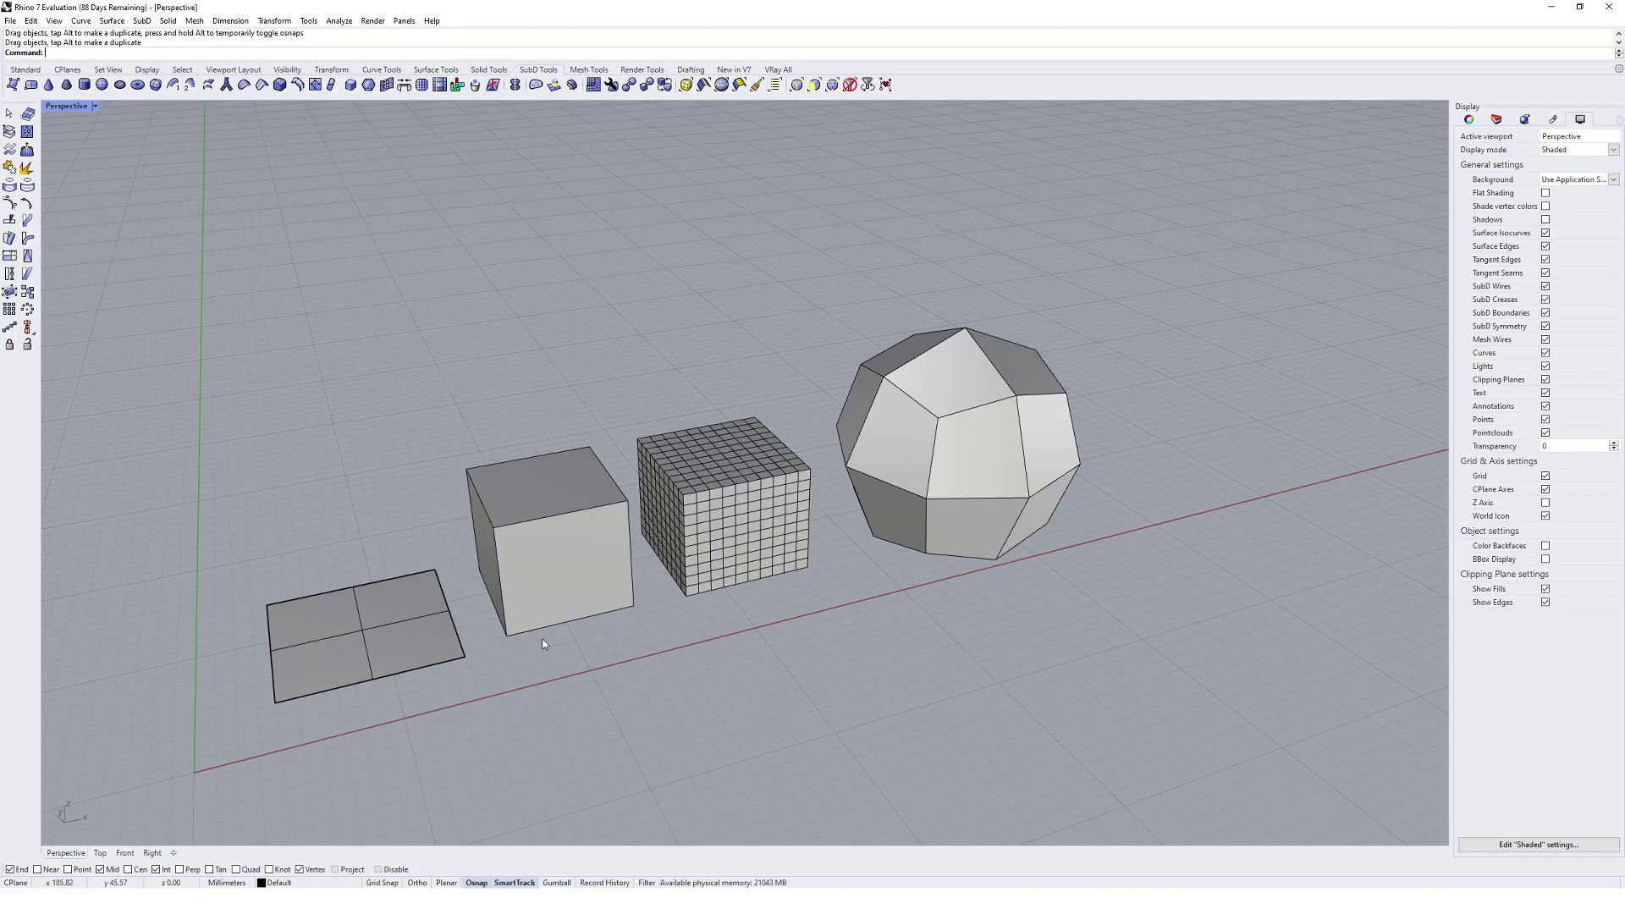
Turn on the Gumball and select the undivided box.
{"action": "left_click", "coordinate": [559, 883]}
{"action": "left_click", "coordinate": [584, 566]}
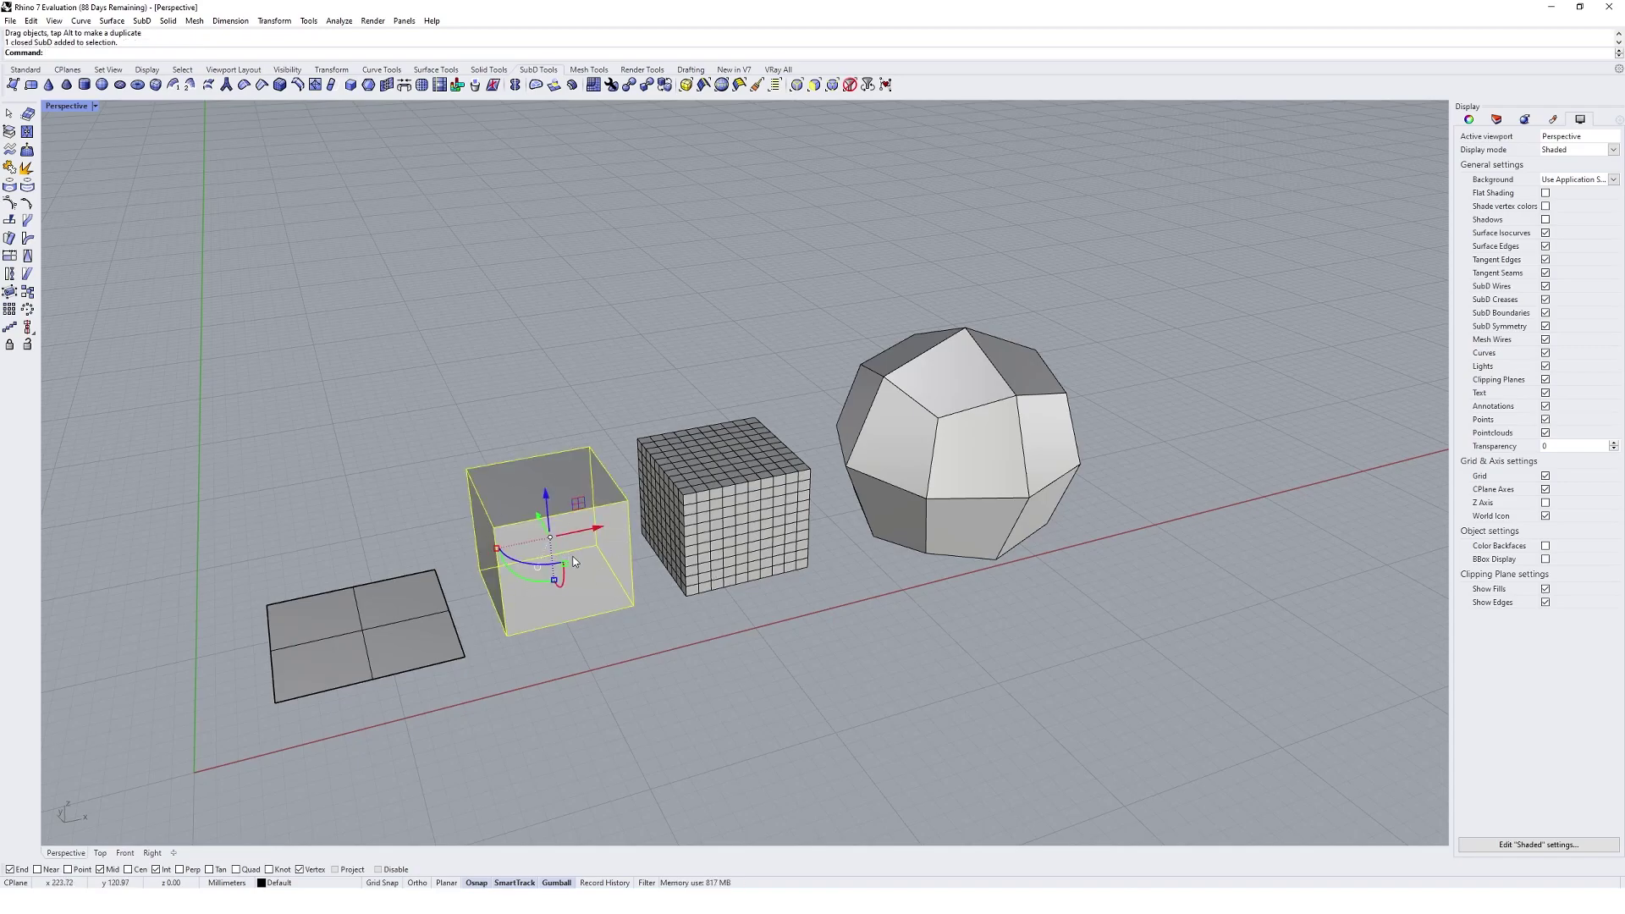
{"action": "right_click_drag", "start_coordinate": [630, 575], "coordinate": [745, 579], "text": "shift"}
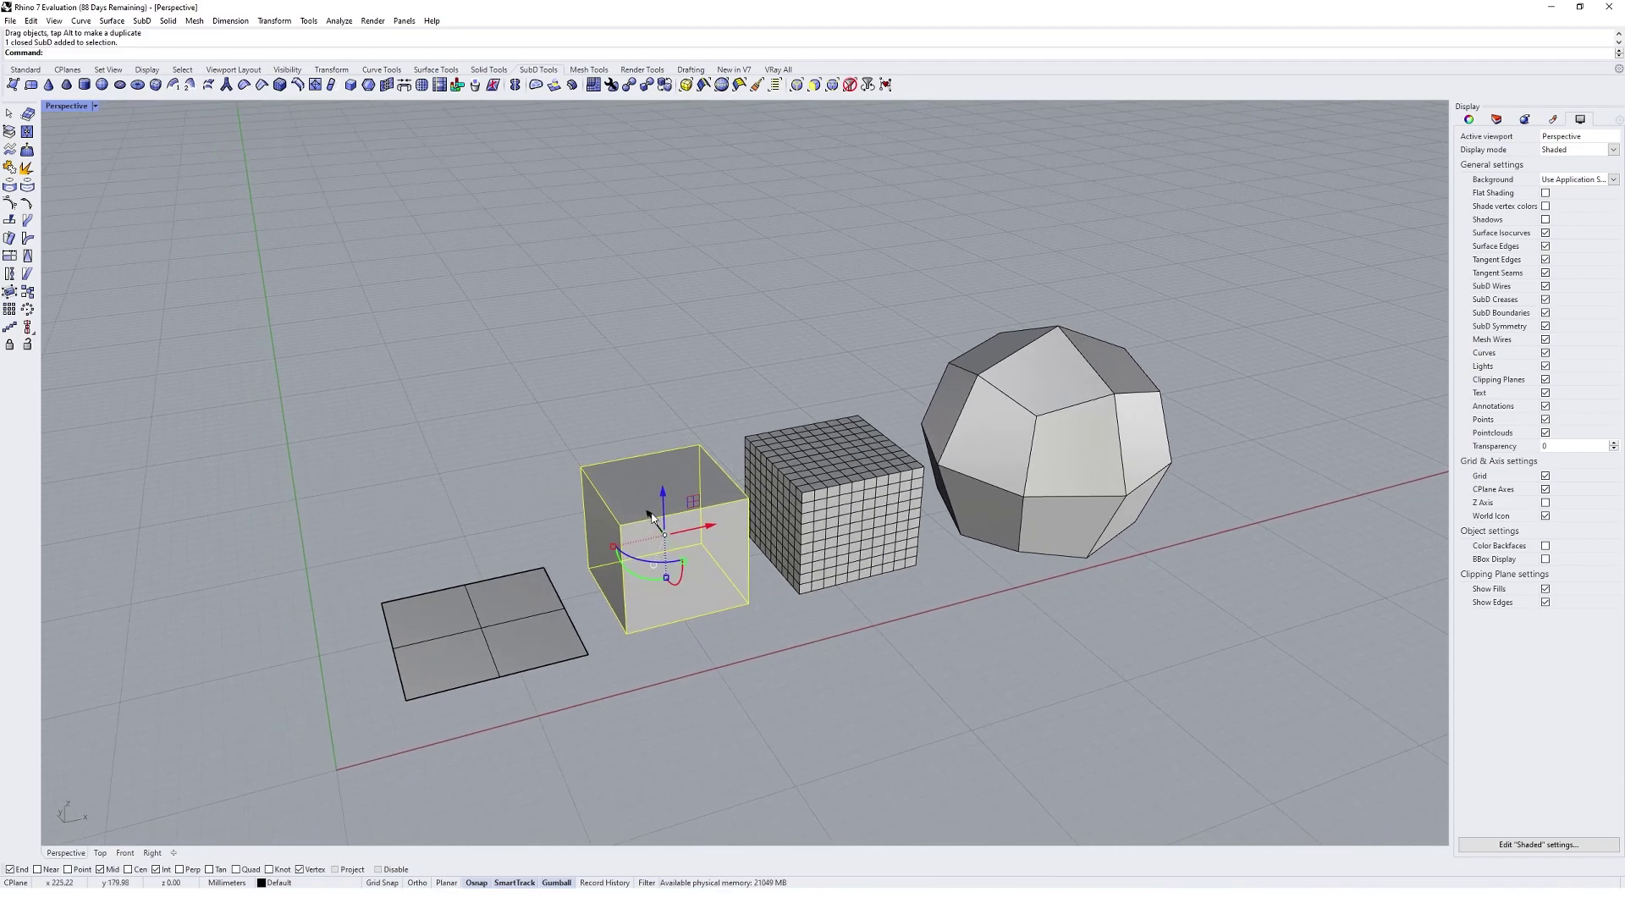
Try moving the undivided box horizontally and upward and stretching it lengthwise along Y with the Gumball.
{"action": "left_click_drag", "start_coordinate": [651, 516], "coordinate": [606, 527]}
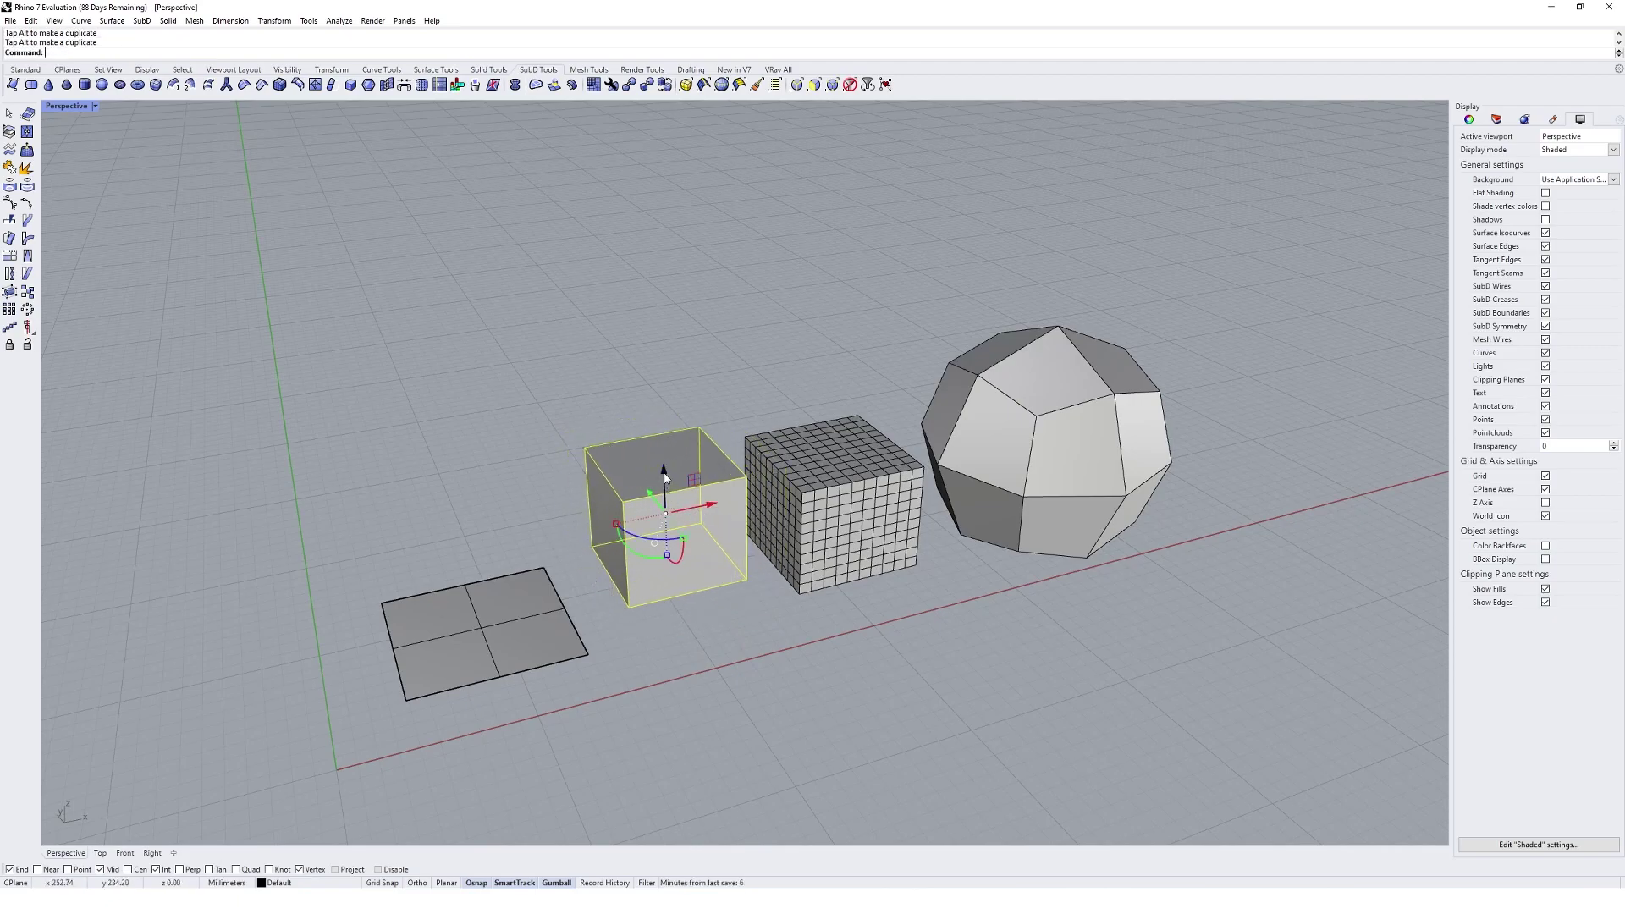
{"action": "left_click_drag", "start_coordinate": [664, 478], "coordinate": [662, 436]}
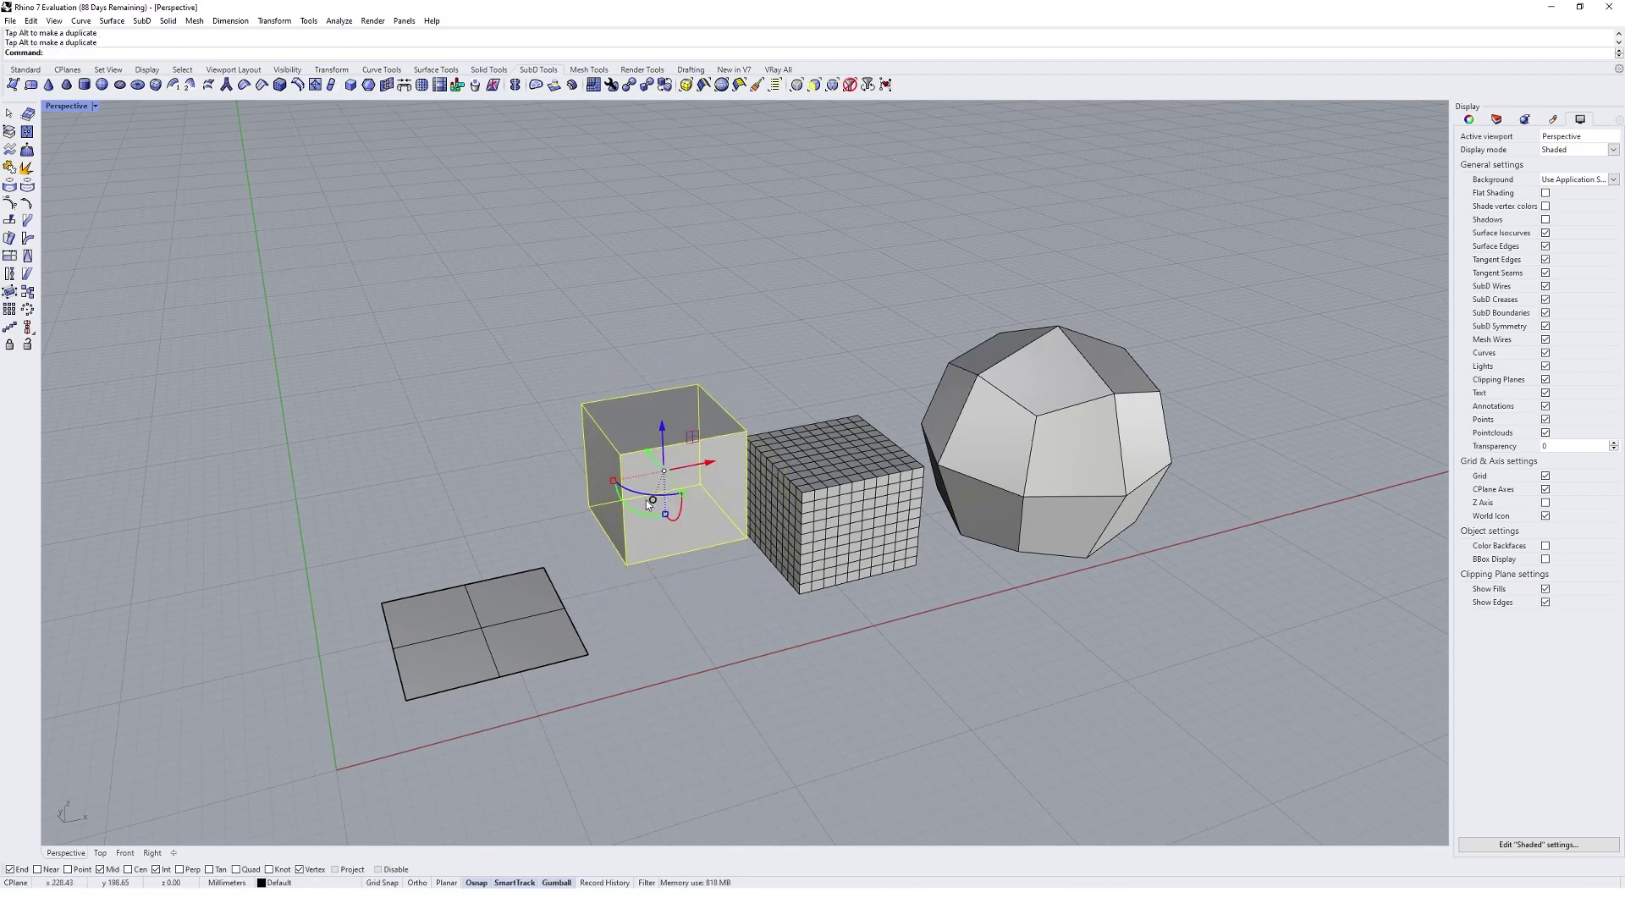
{"action": "left_click_drag", "start_coordinate": [652, 492], "coordinate": [718, 562]}
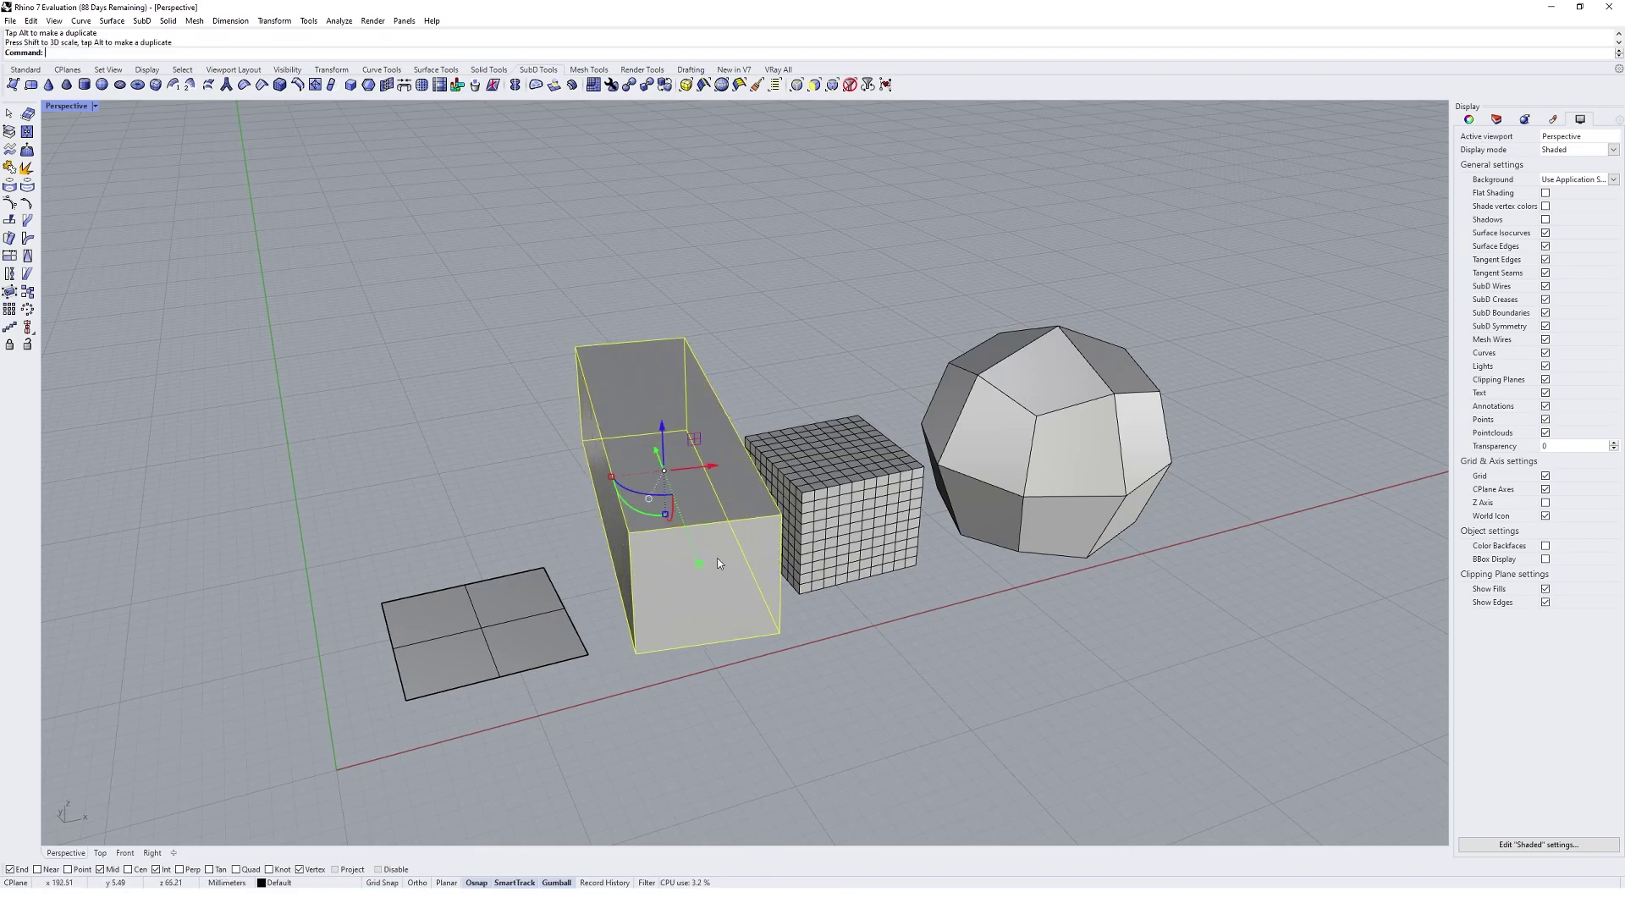
Undo the Gumball moves and the stretch of the undivided box.
{"action": "key", "text": "ctrl+z"}
{"action": "key", "text": "ctrl+z"}
{"action": "key", "text": "ctrl+z"}
{"action": "key", "text": "ctrl+z"}
{"action": "key", "text": "ctrl+z"}
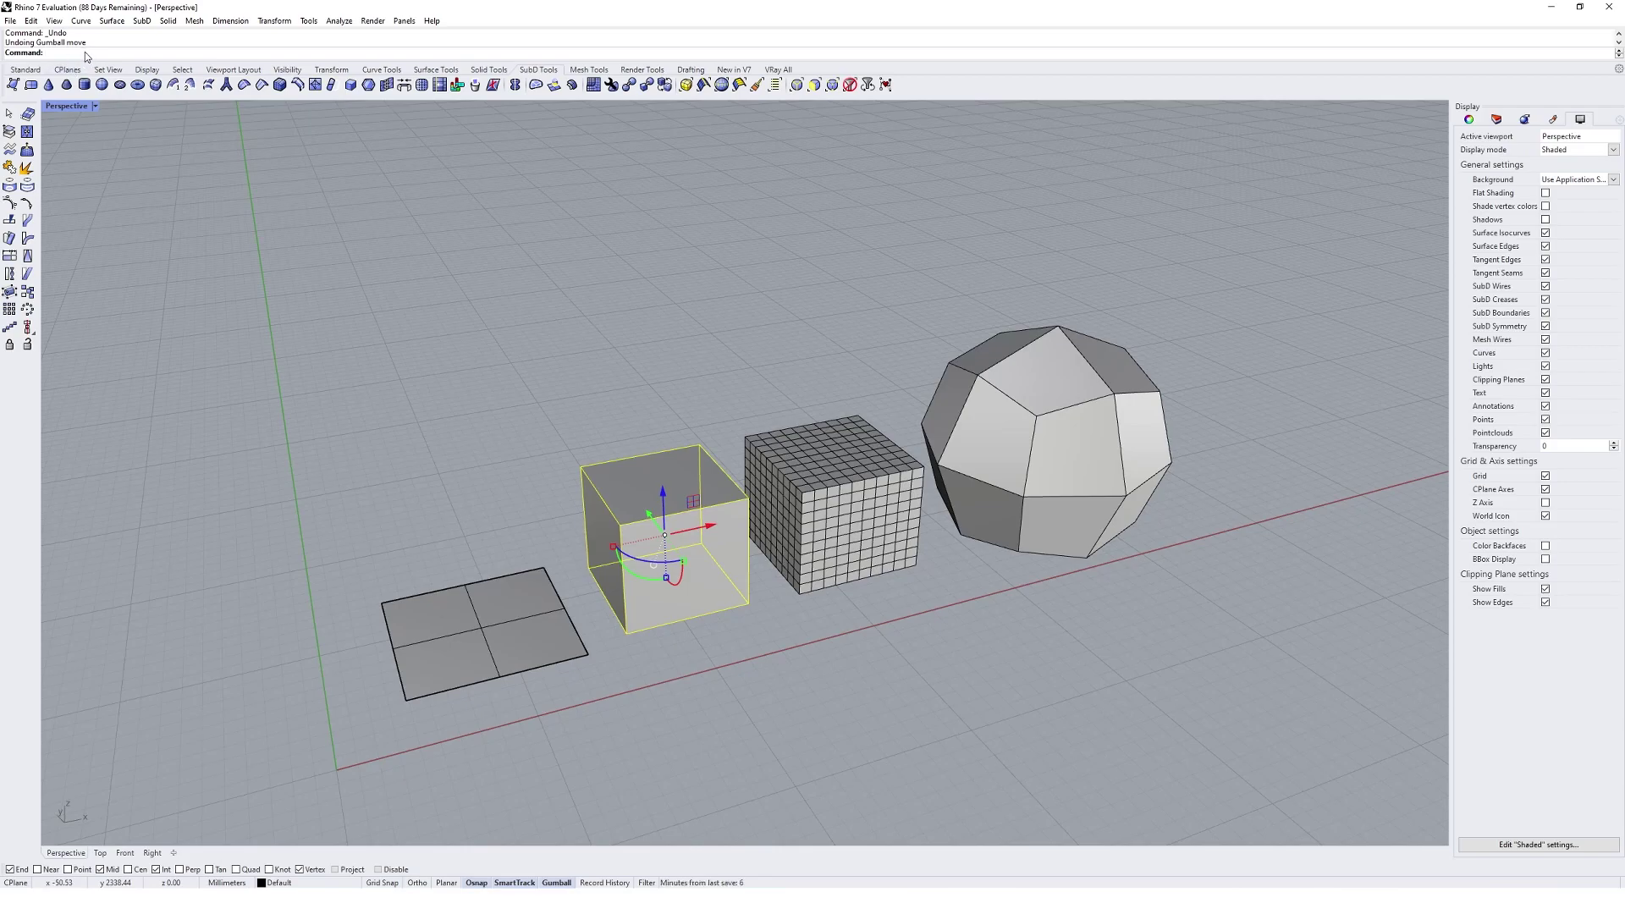
{"action": "right_click", "coordinate": [51, 52]}
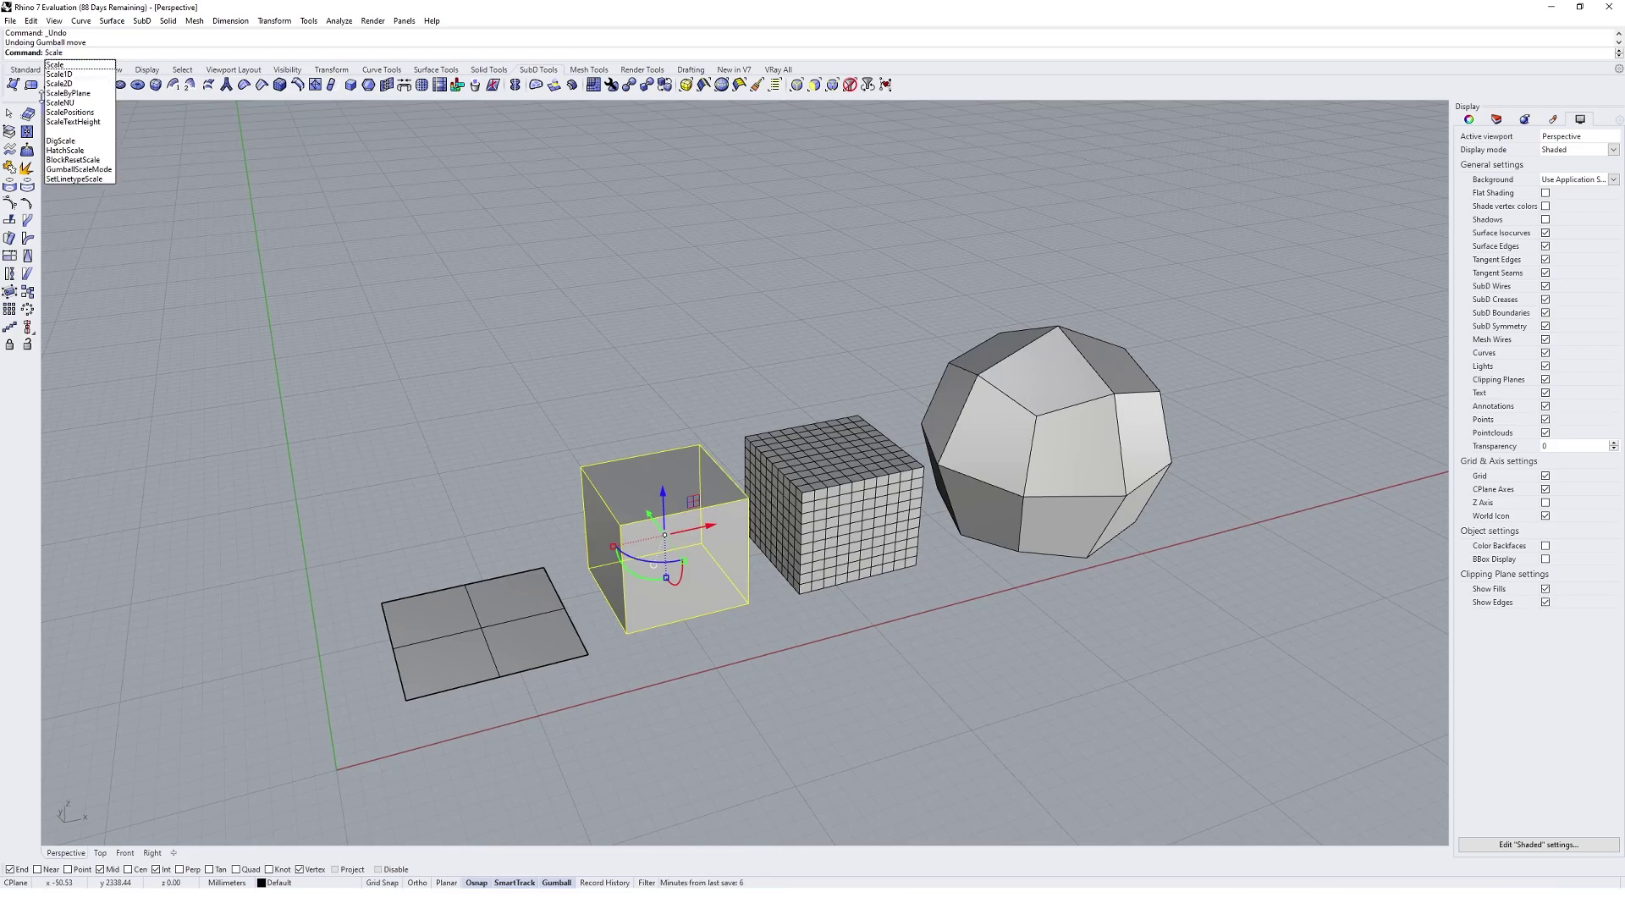
{"action": "key", "text": "Escape"}
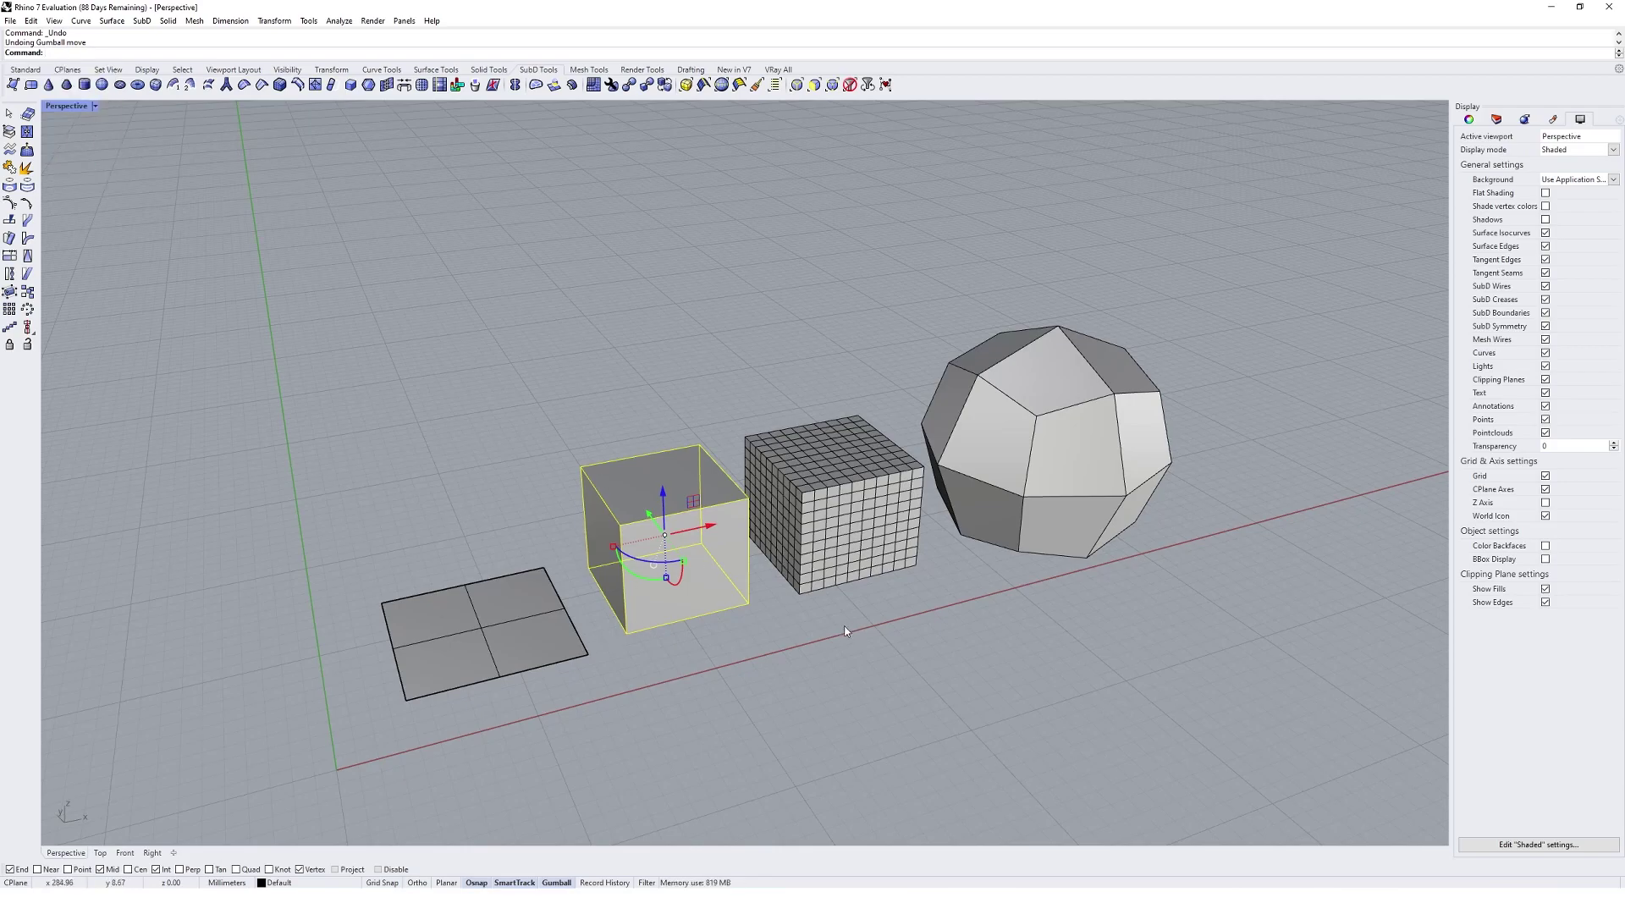
{"action": "key", "text": "Escape"}
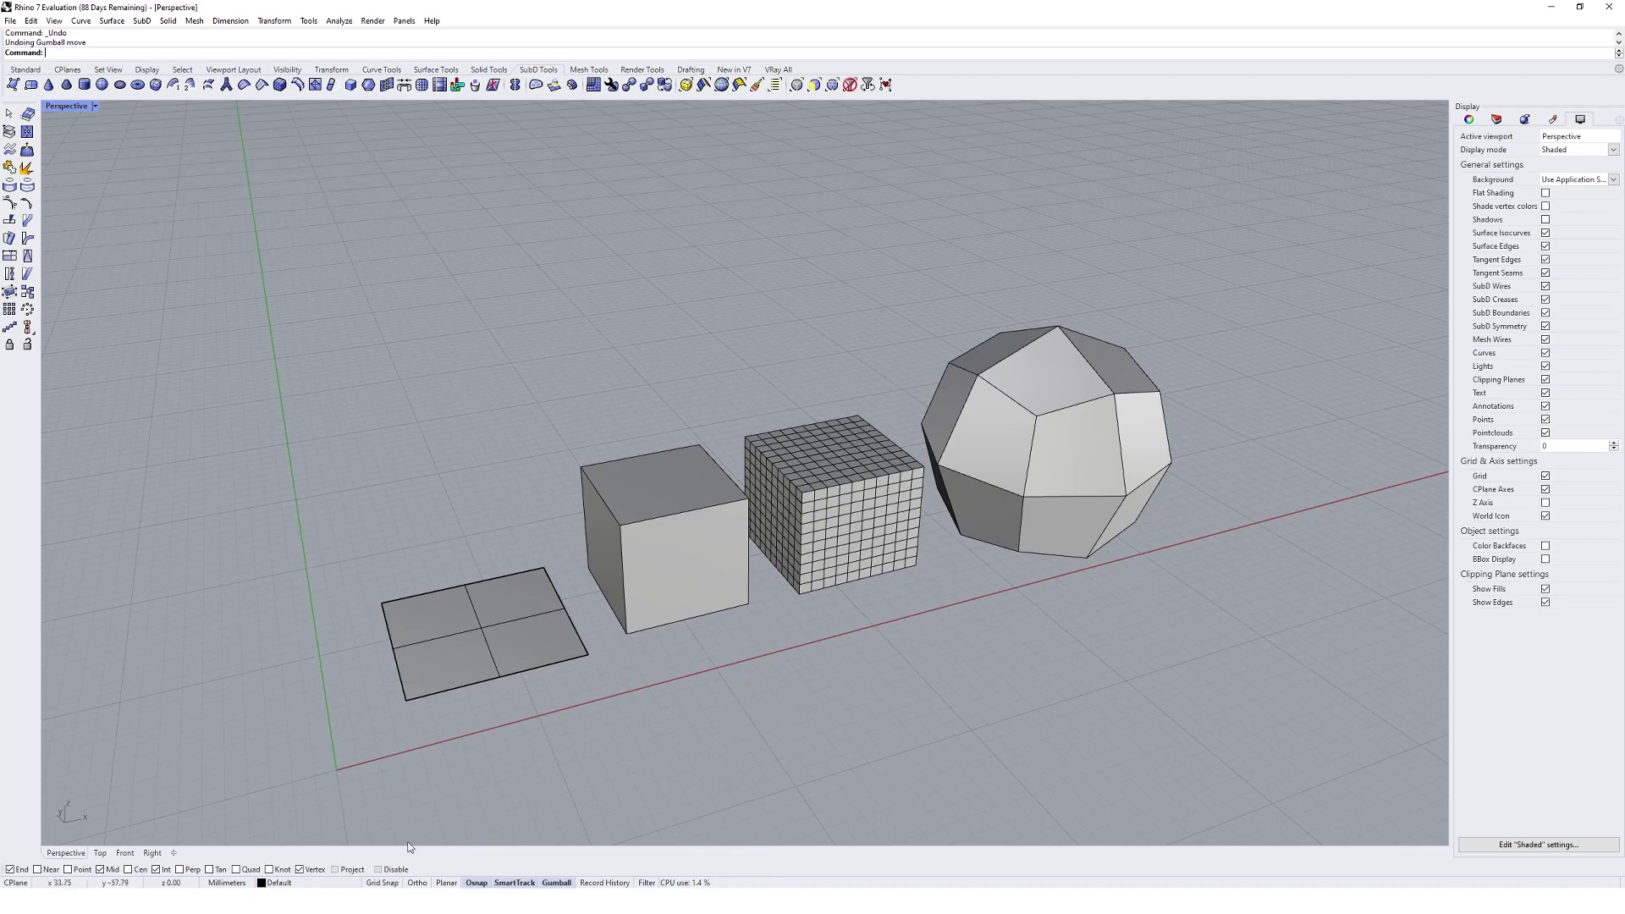
Turn on Grid Snap and stretch the undivided box along Y with the Gumball.
{"action": "left_click", "coordinate": [393, 883]}
{"action": "left_click", "coordinate": [668, 581]}
{"action": "right_click_drag", "start_coordinate": [668, 582], "coordinate": [726, 597]}
{"action": "mouse_move", "coordinate": [724, 582]}
{"action": "left_mouse_down"}
{"action": "mouse_move", "coordinate": [744, 602]}
{"action": "mouse_move", "coordinate": [728, 586]}
{"action": "left_mouse_up"}
{"action": "key", "text": "Escape"}
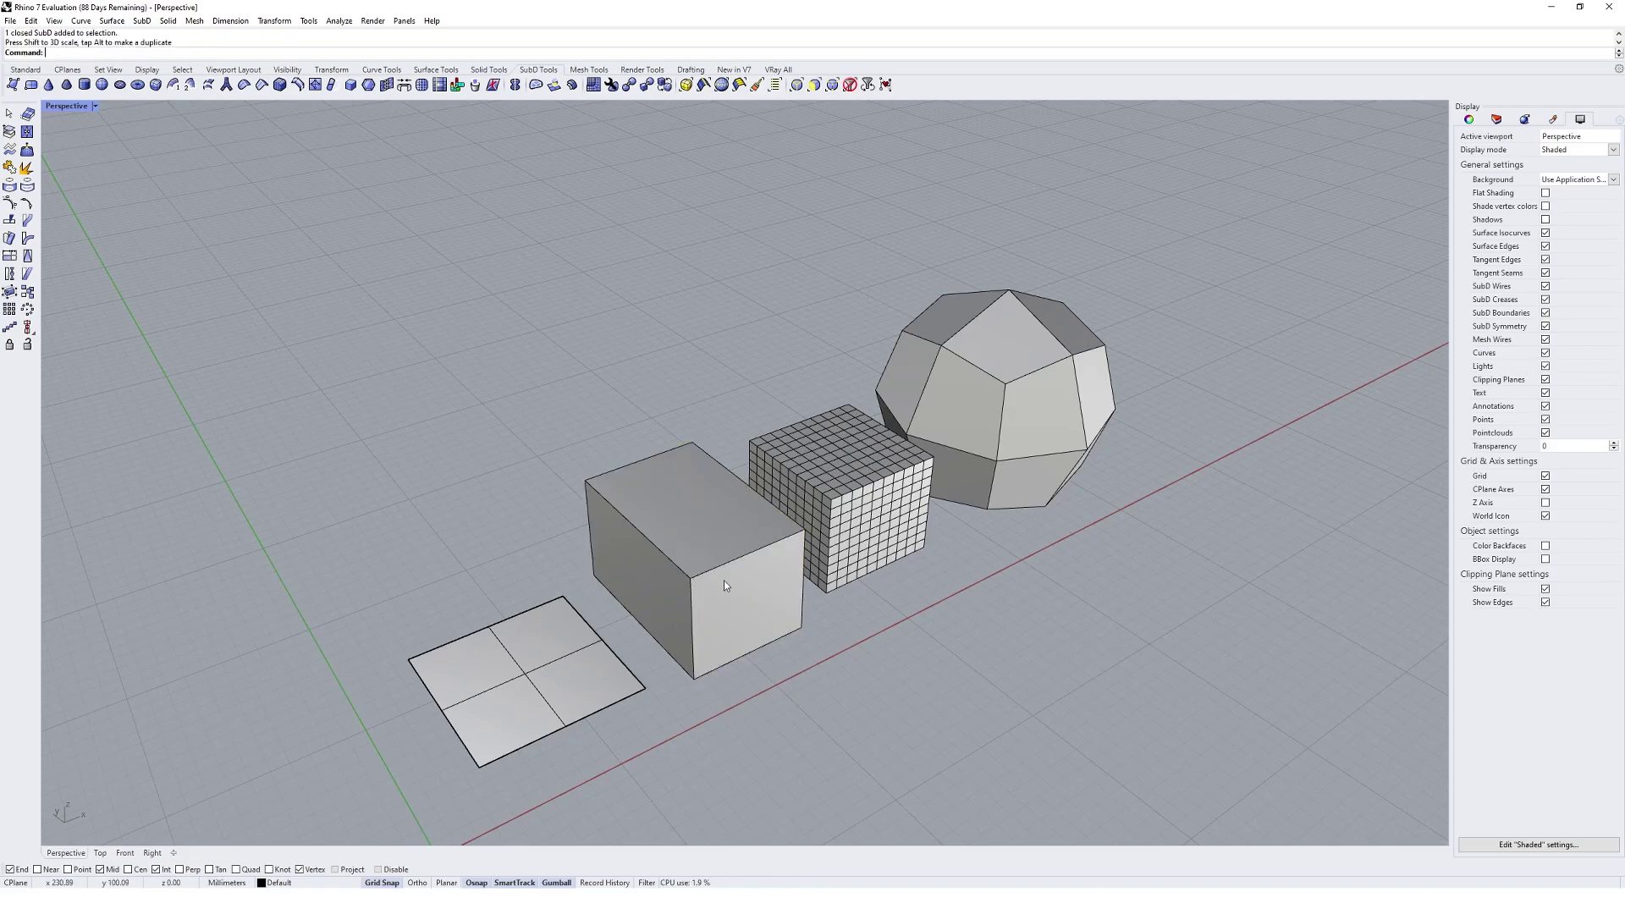
Undo the Gumball scaling of the undivided box and clear the selection.
{"action": "left_click", "coordinate": [725, 584]}
{"action": "key", "text": "Escape"}
{"action": "type", "text": "U"}
{"action": "key", "text": "Return"}
{"action": "key", "text": "Escape"}
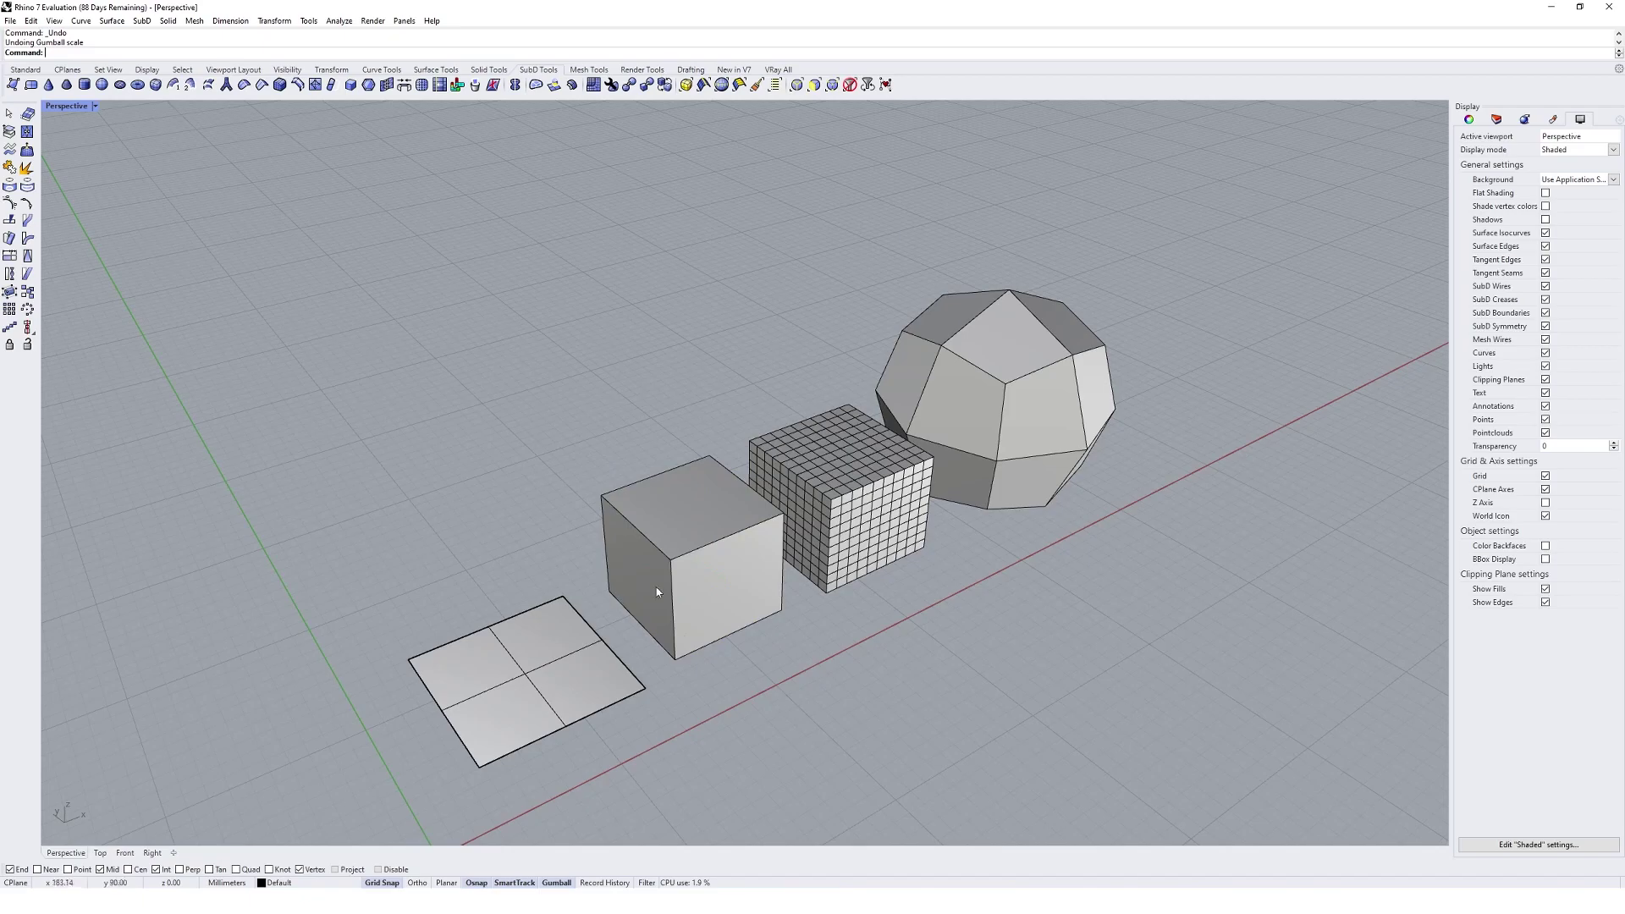
Select only the top face of the undivided box and try rotating and scaling it with the Gumball.
{"action": "right_click_drag", "start_coordinate": [624, 592], "coordinate": [705, 587]}
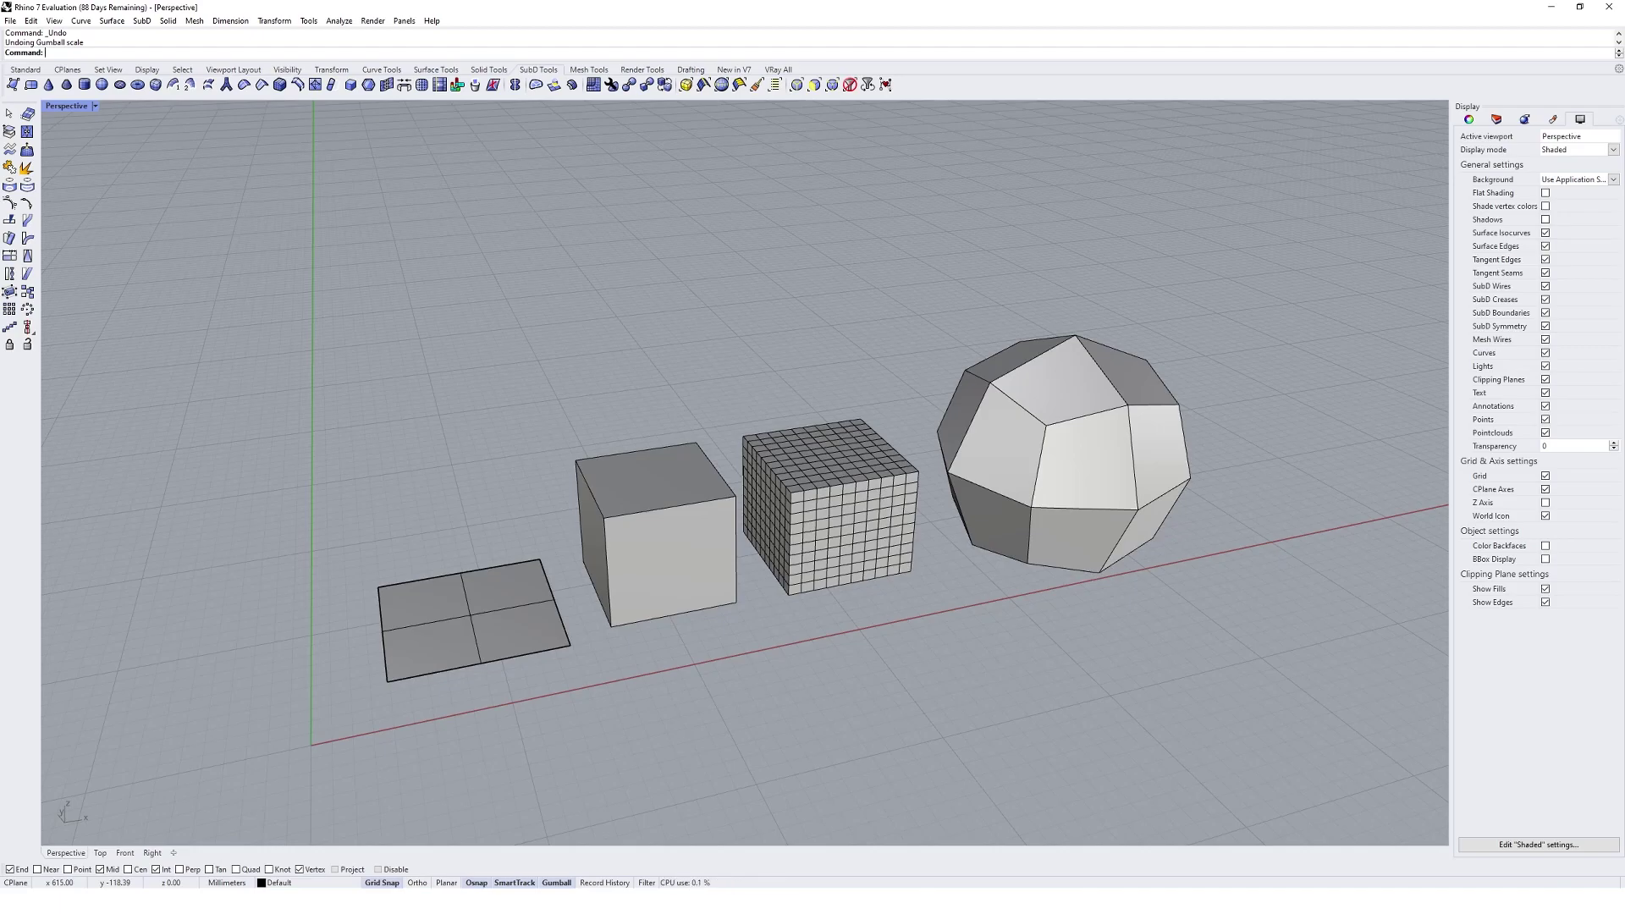
{"action": "right_click_drag", "start_coordinate": [937, 708], "coordinate": [795, 580]}
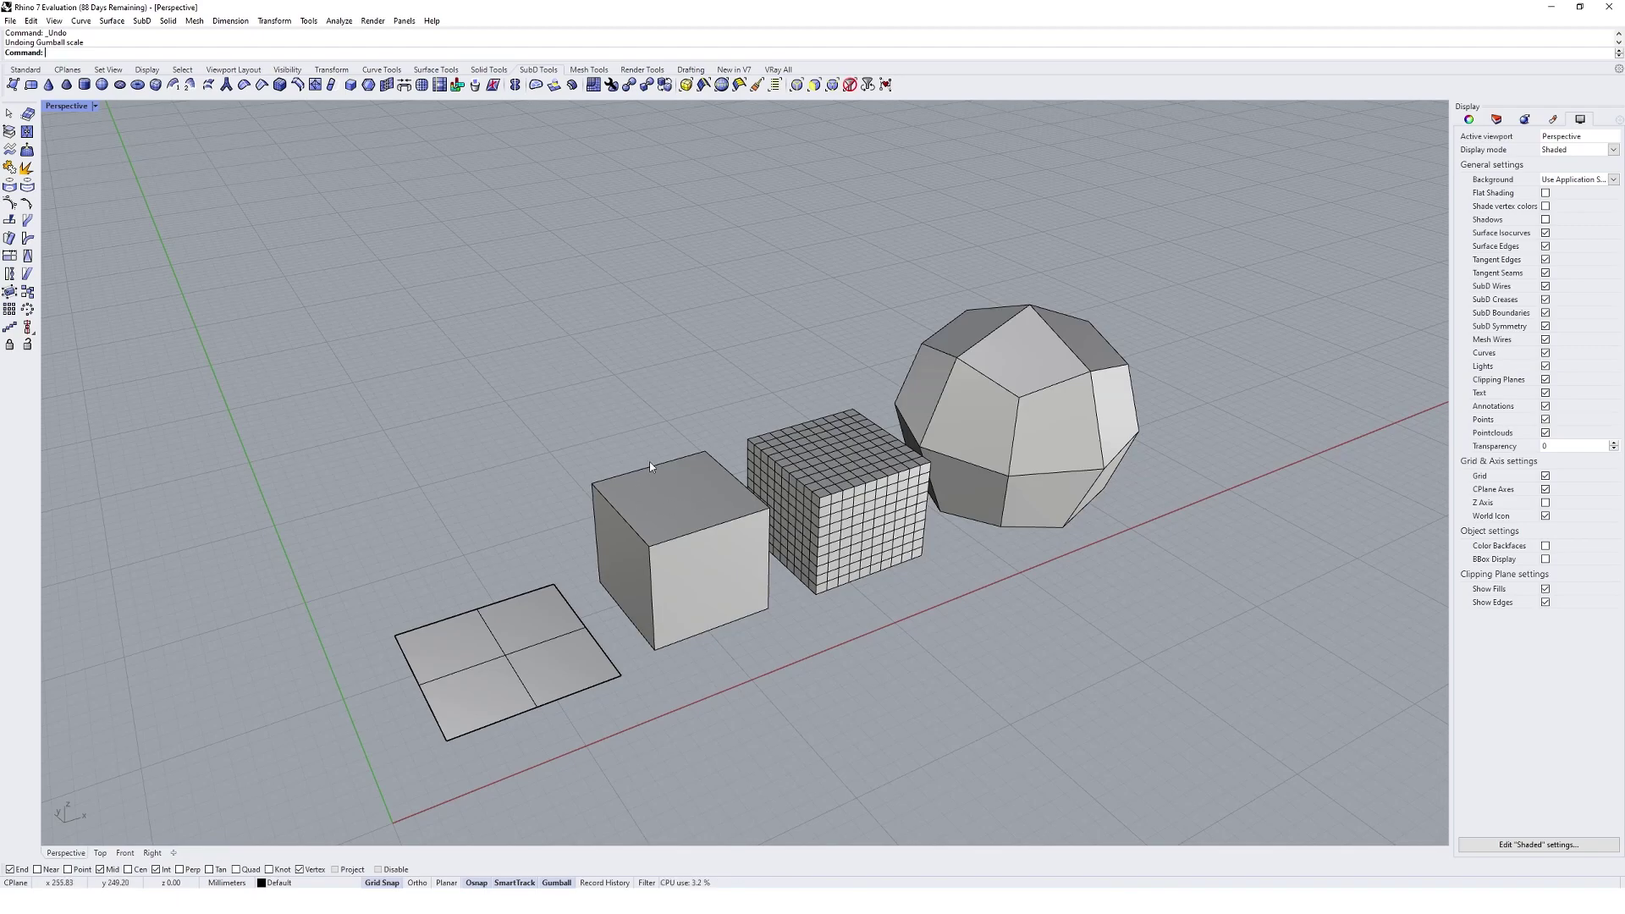
{"action": "left_click", "coordinate": [677, 506], "text": "ctrl+shift"}
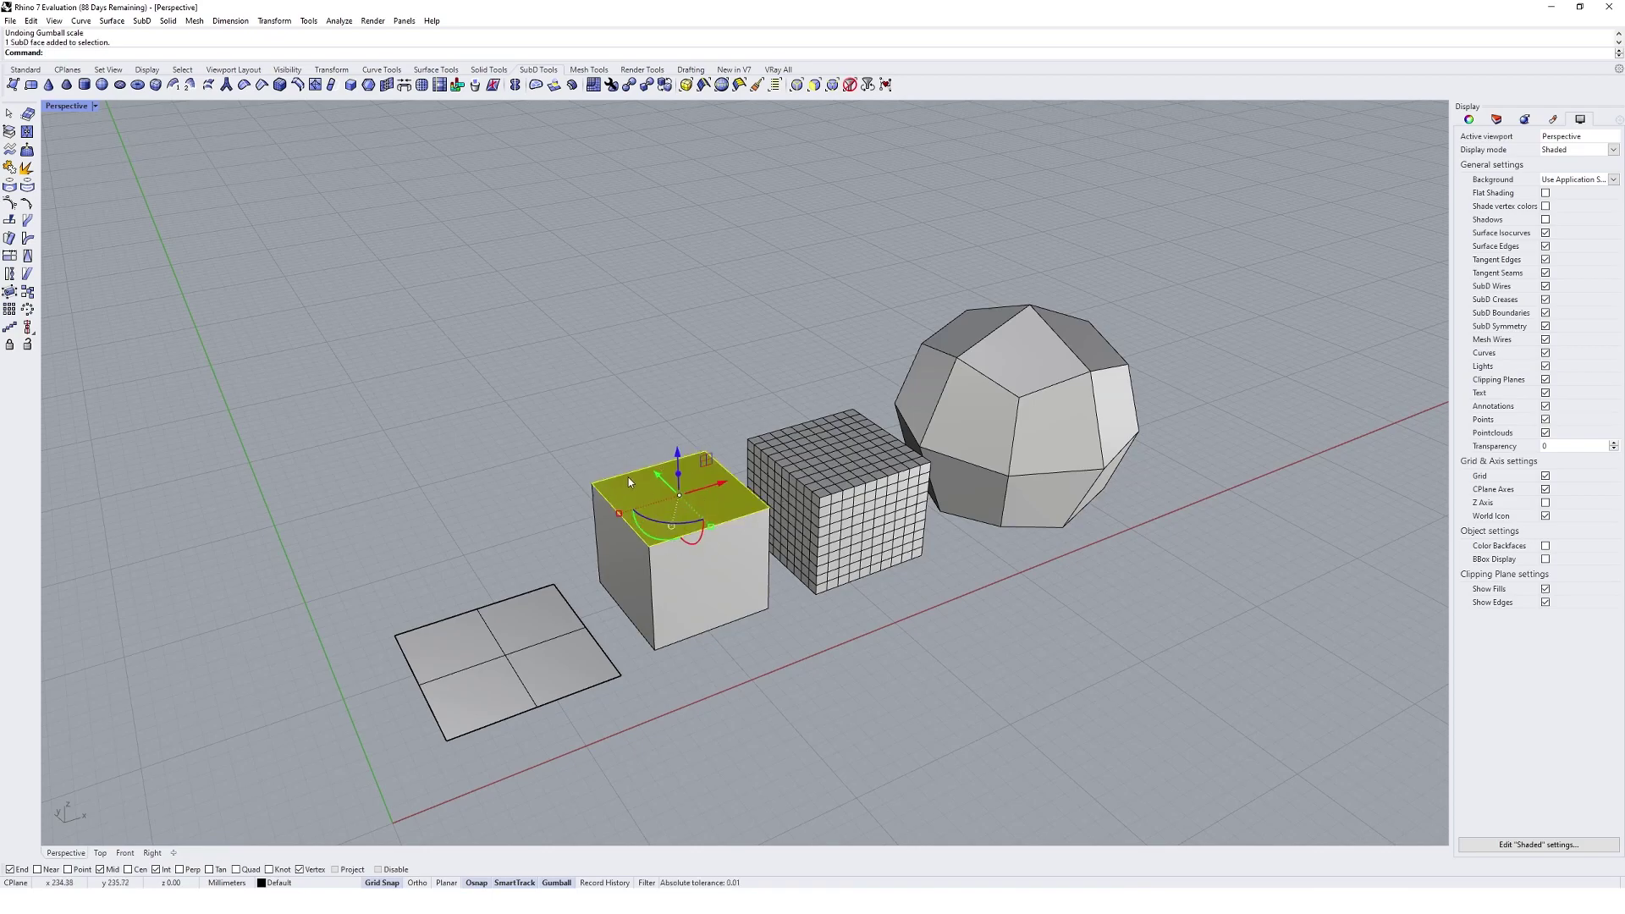
{"action": "mouse_move", "coordinate": [677, 455]}
{"action": "left_mouse_down"}
{"action": "mouse_move", "coordinate": [672, 390]}
{"action": "mouse_move", "coordinate": [658, 463]}
{"action": "mouse_move", "coordinate": [648, 405]}
{"action": "mouse_move", "coordinate": [652, 495]}
{"action": "mouse_move", "coordinate": [648, 415]}
{"action": "mouse_move", "coordinate": [652, 457]}
{"action": "left_mouse_up"}
{"action": "left_click_drag", "start_coordinate": [662, 535], "coordinate": [740, 552]}
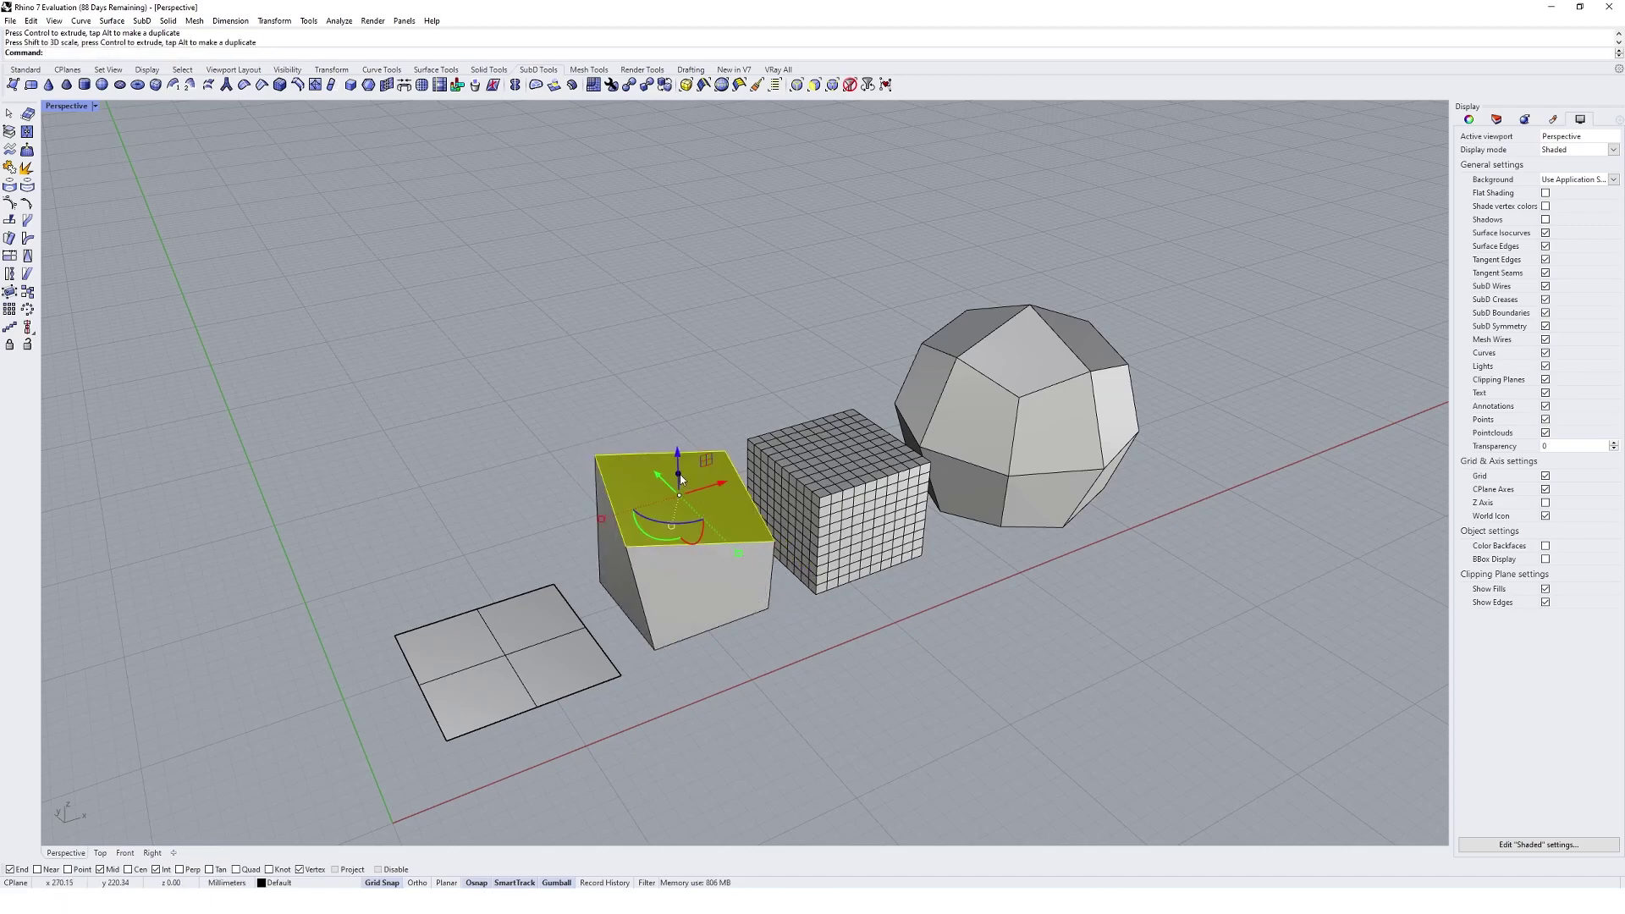
Extrude the rotated top face upward, then undo all the edits to that face.
{"action": "left_click_drag", "start_coordinate": [682, 479], "coordinate": [676, 413]}
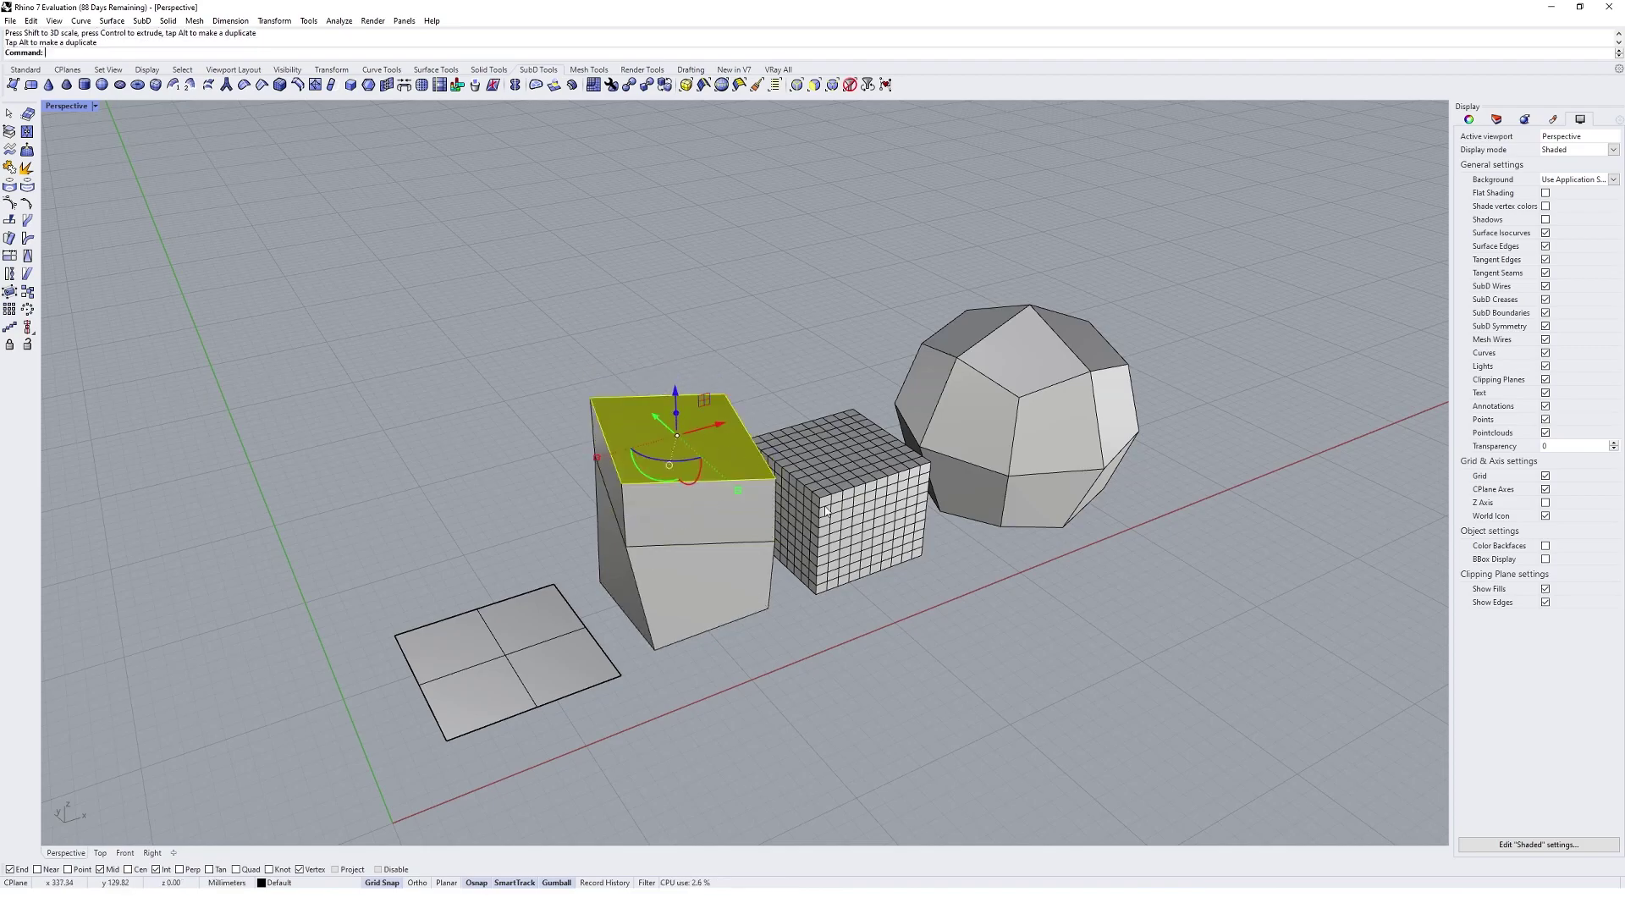
{"action": "key", "text": "ctrl+z"}
{"action": "key", "text": "ctrl+z"}
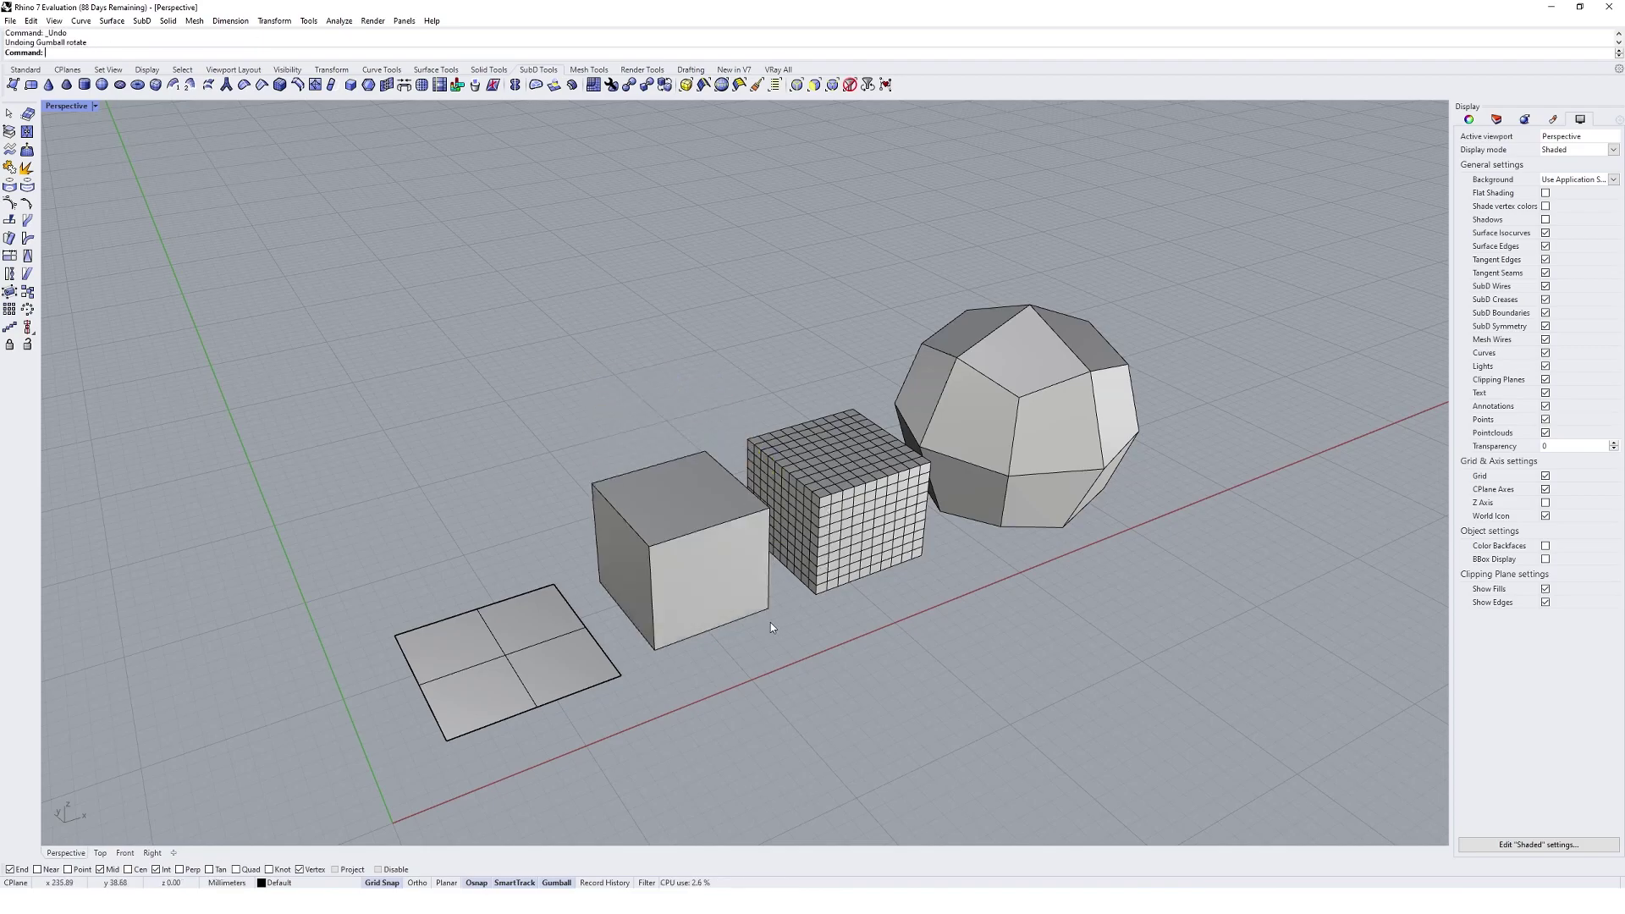
Try moving a top edge and a top corner vertex of the undivided box using sub-object selection.
{"action": "left_click", "coordinate": [681, 542], "text": "ctrl+shift"}
{"action": "left_click_drag", "start_coordinate": [703, 537], "coordinate": [650, 504]}
{"action": "key", "text": "Escape"}
{"action": "left_click", "coordinate": [650, 545], "text": "ctrl+shift"}
{"action": "key", "text": "Escape"}
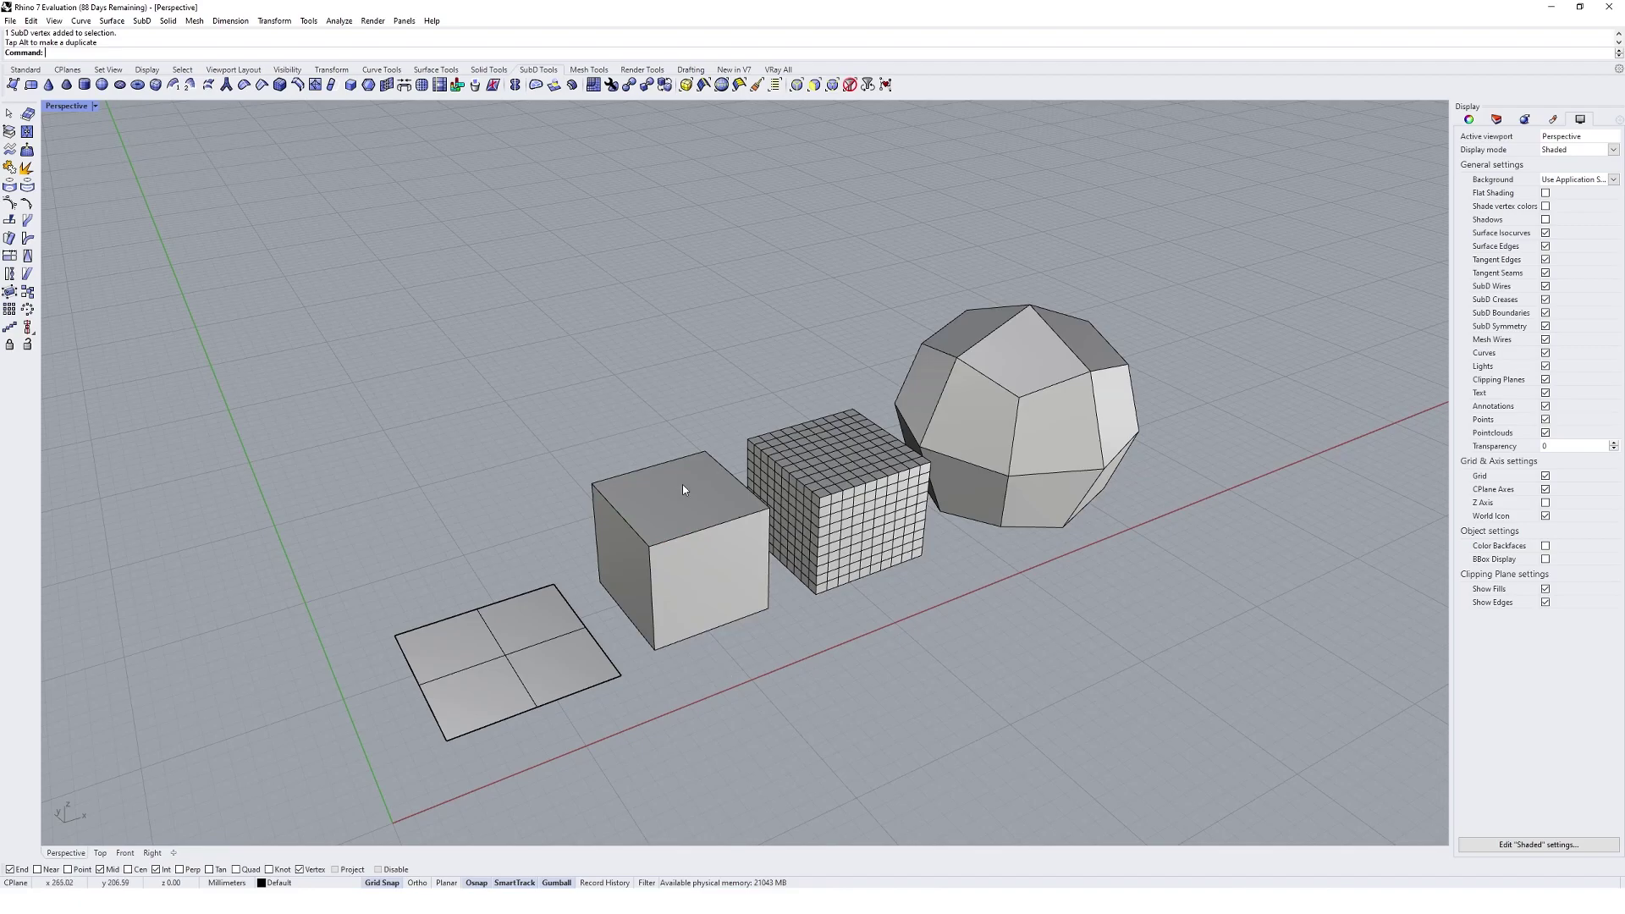
Clear the undivided box's object selection, select only its top face and move it upward about 20 mm with the Gumball.
{"action": "left_click", "coordinate": [640, 486]}
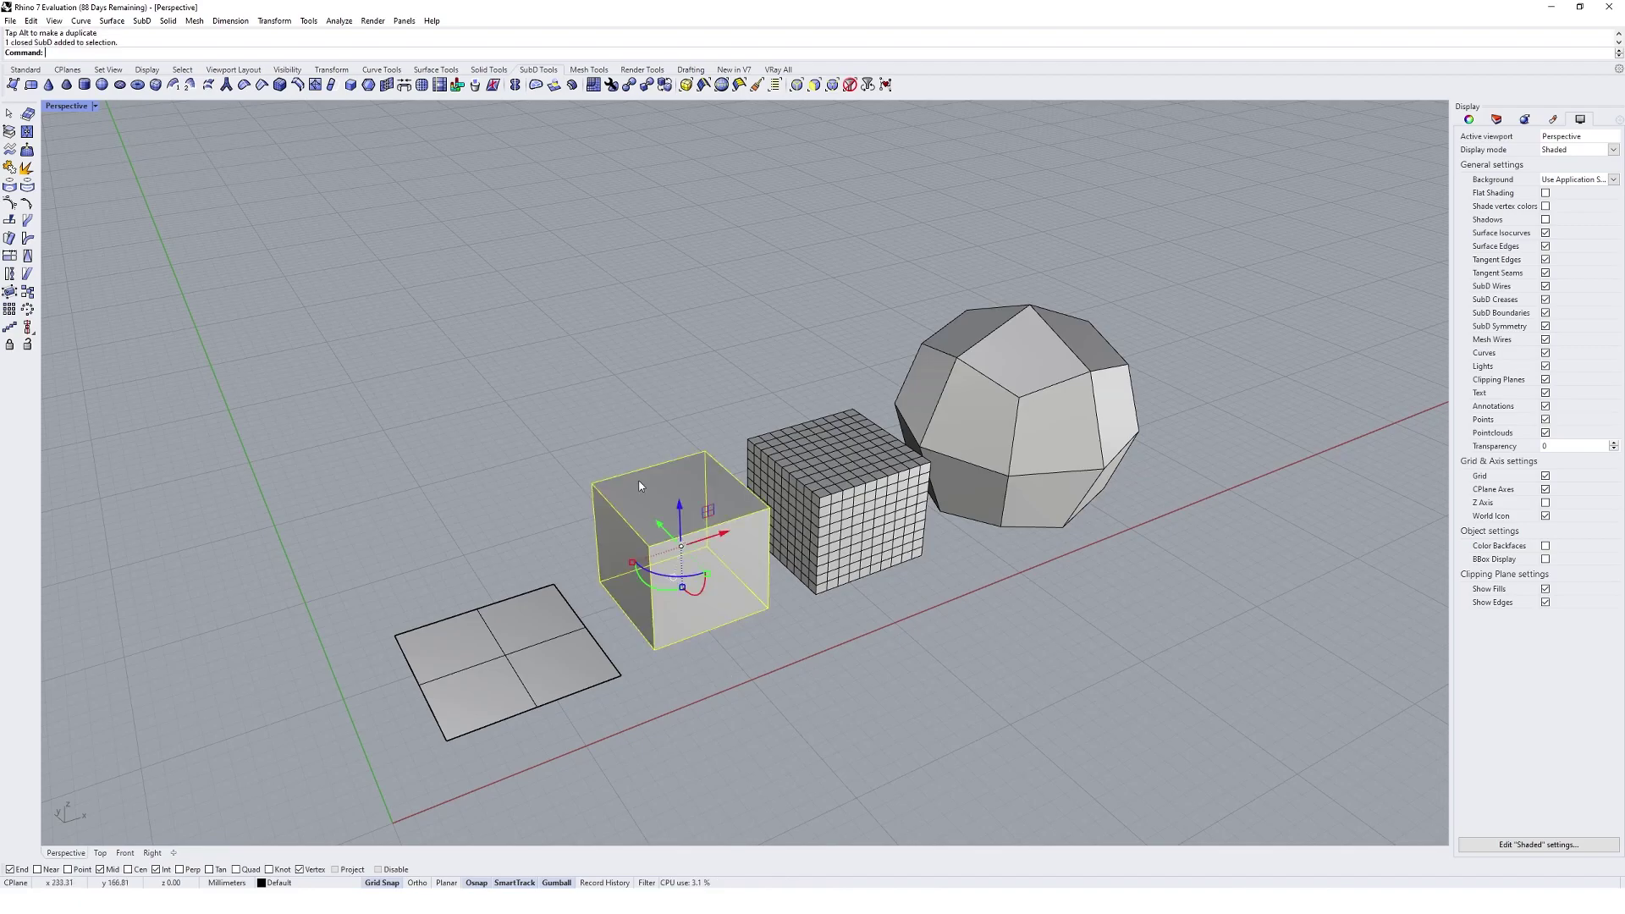
{"action": "key", "text": "Escape"}
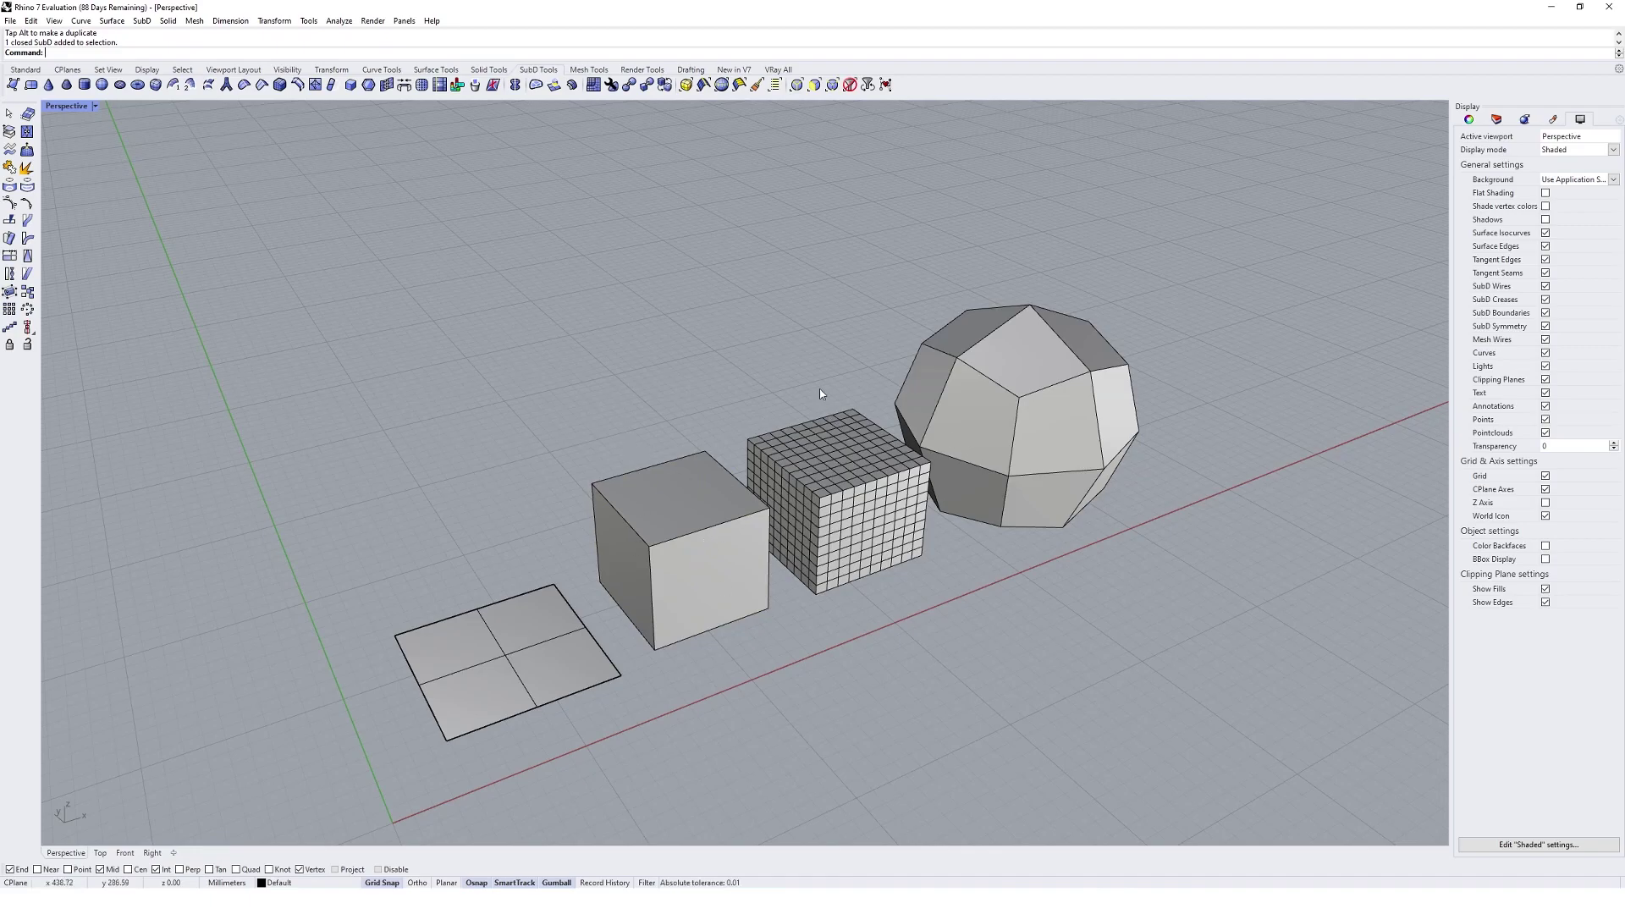
{"action": "right_click_drag", "start_coordinate": [685, 500], "coordinate": [688, 441]}
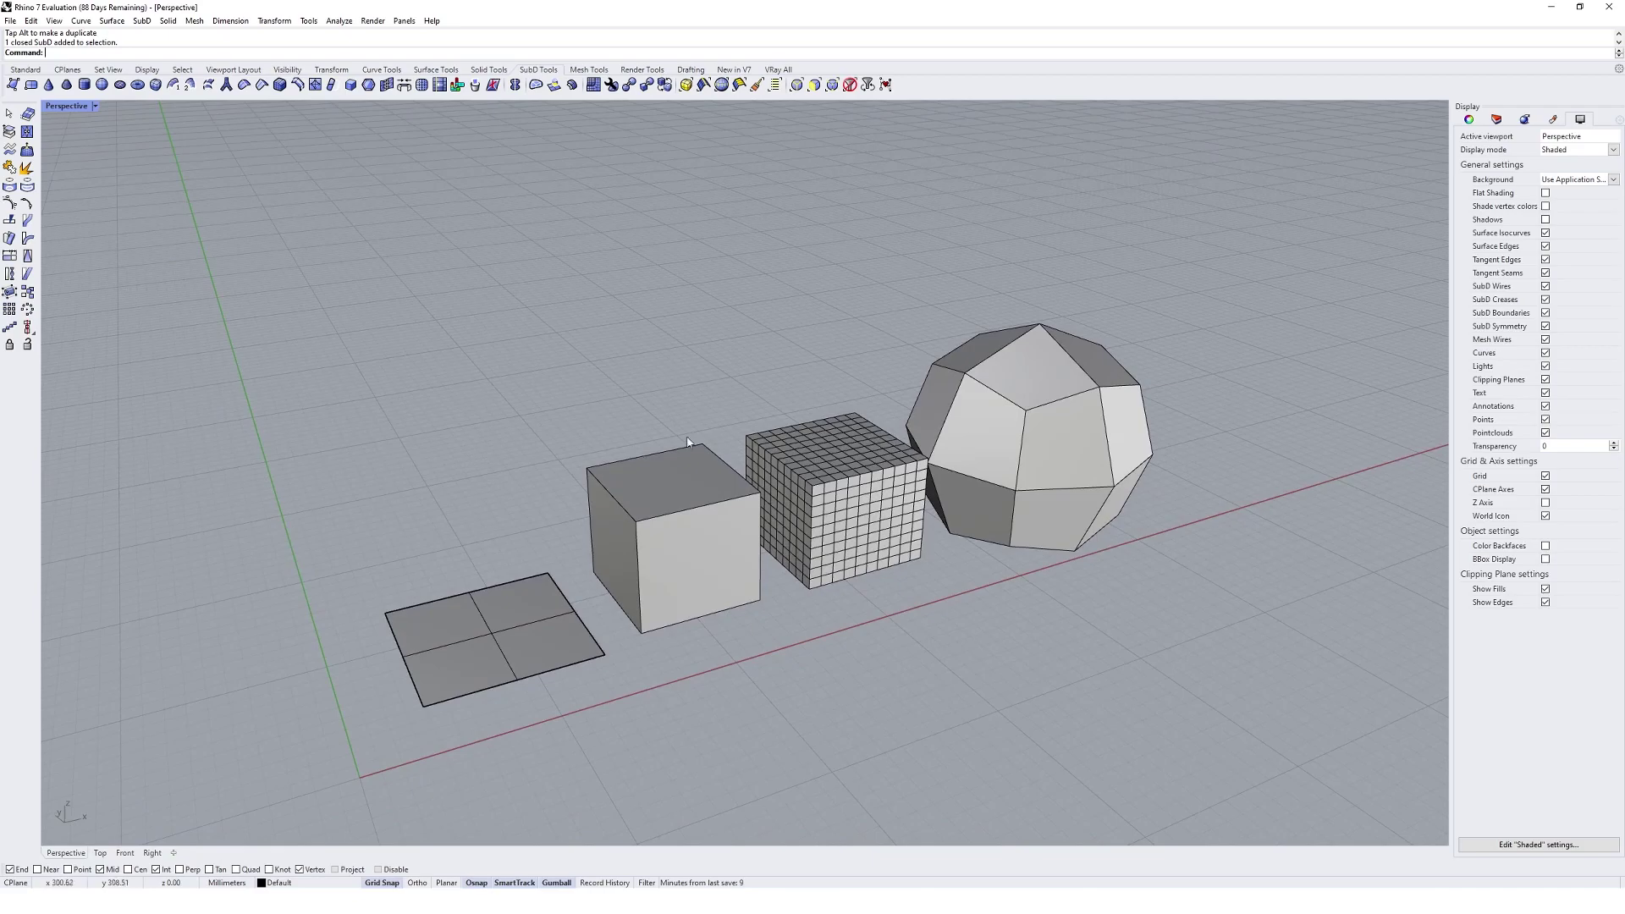
{"action": "left_click", "coordinate": [668, 478], "text": "ctrl+shift"}
{"action": "left_click_drag", "start_coordinate": [670, 436], "coordinate": [672, 382]}
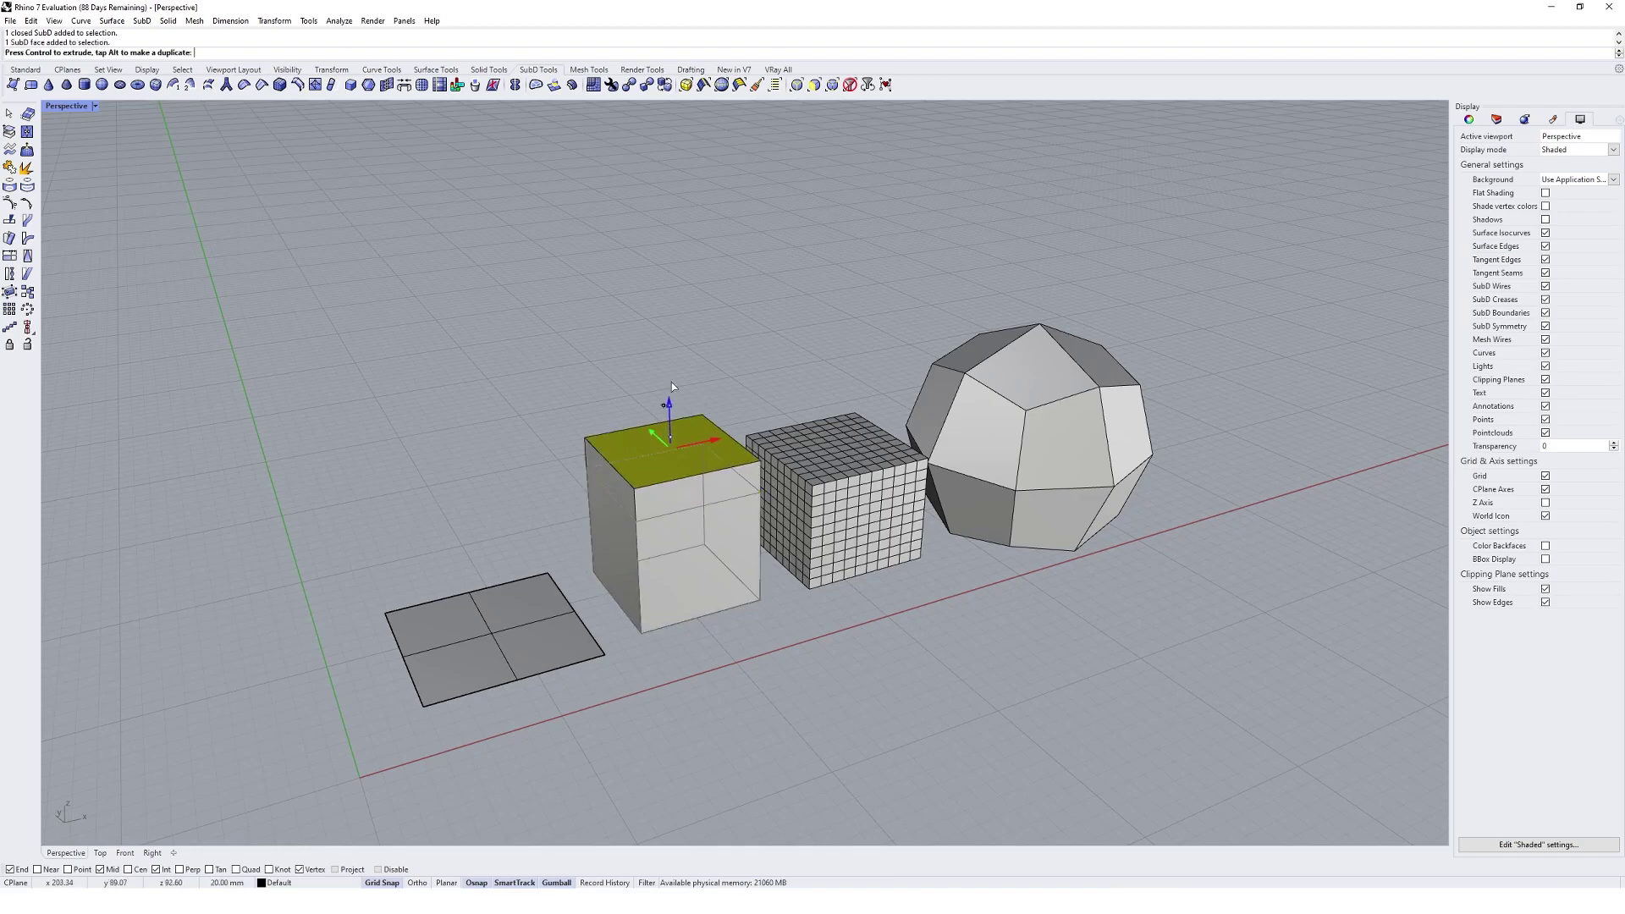
Select a block of adjacent faces on top of the subdivided box and pull them upward with the Gumball.
{"action": "scroll", "coordinate": [860, 470], "scroll_direction": "up", "scroll_amount": 10}
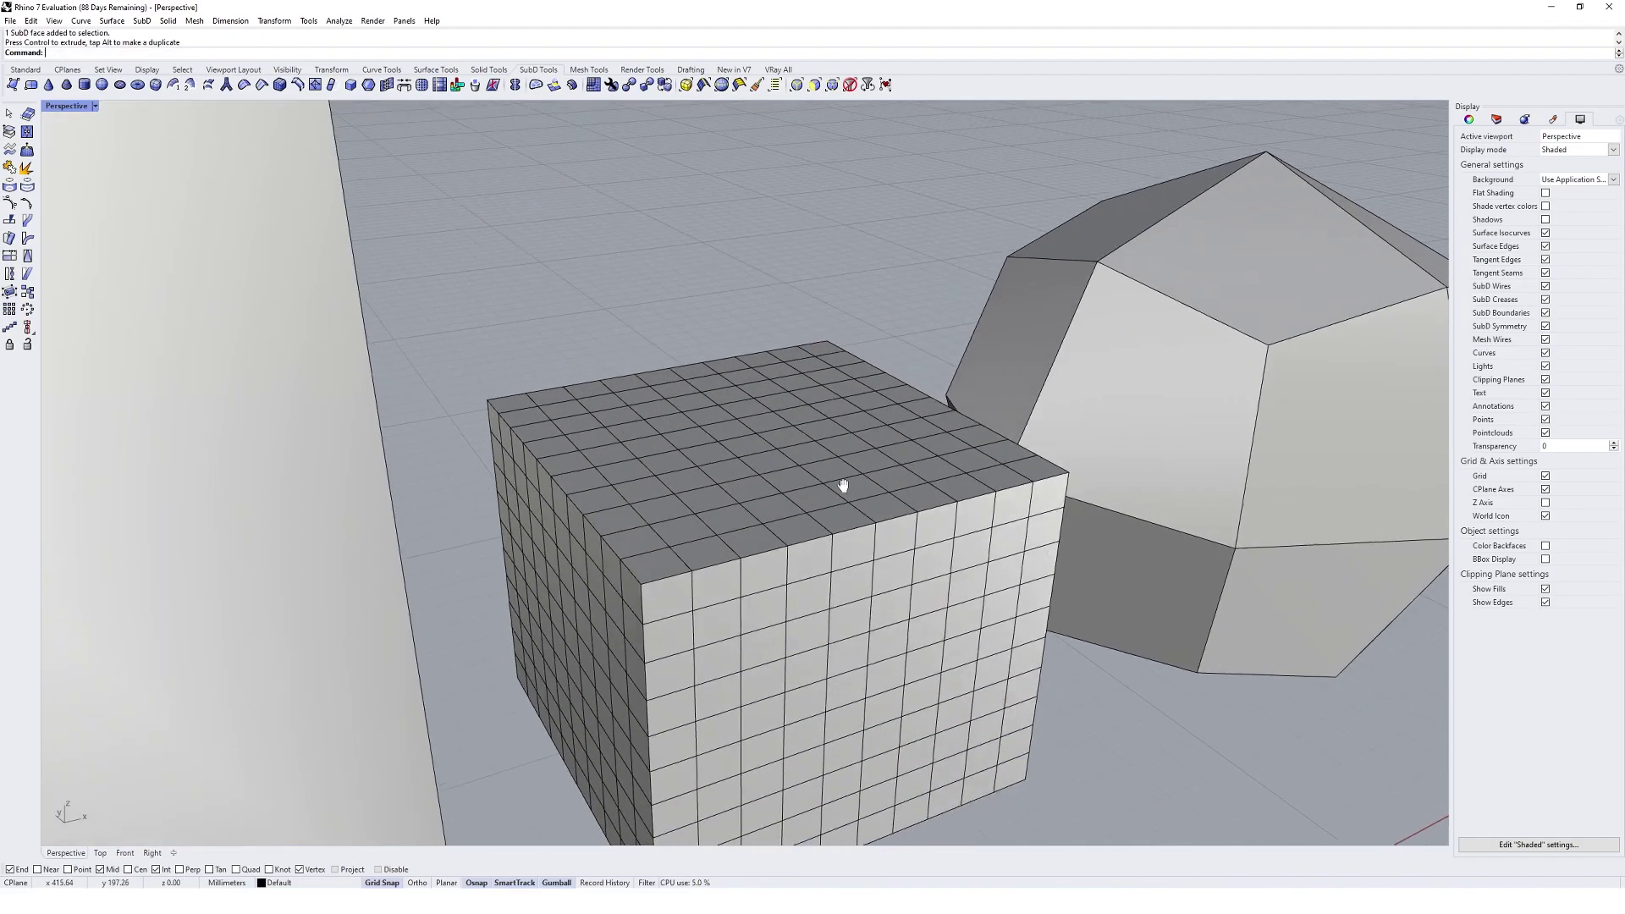
{"action": "scroll", "coordinate": [843, 485], "scroll_direction": "up", "scroll_amount": 5}
{"action": "left_click", "coordinate": [679, 506], "text": "ctrl+shift"}
{"action": "left_click", "coordinate": [844, 468], "text": "ctrl+shift"}
{"action": "left_click", "coordinate": [926, 510], "text": "ctrl+shift"}
{"action": "left_click", "coordinate": [718, 584], "text": "ctrl+shift"}
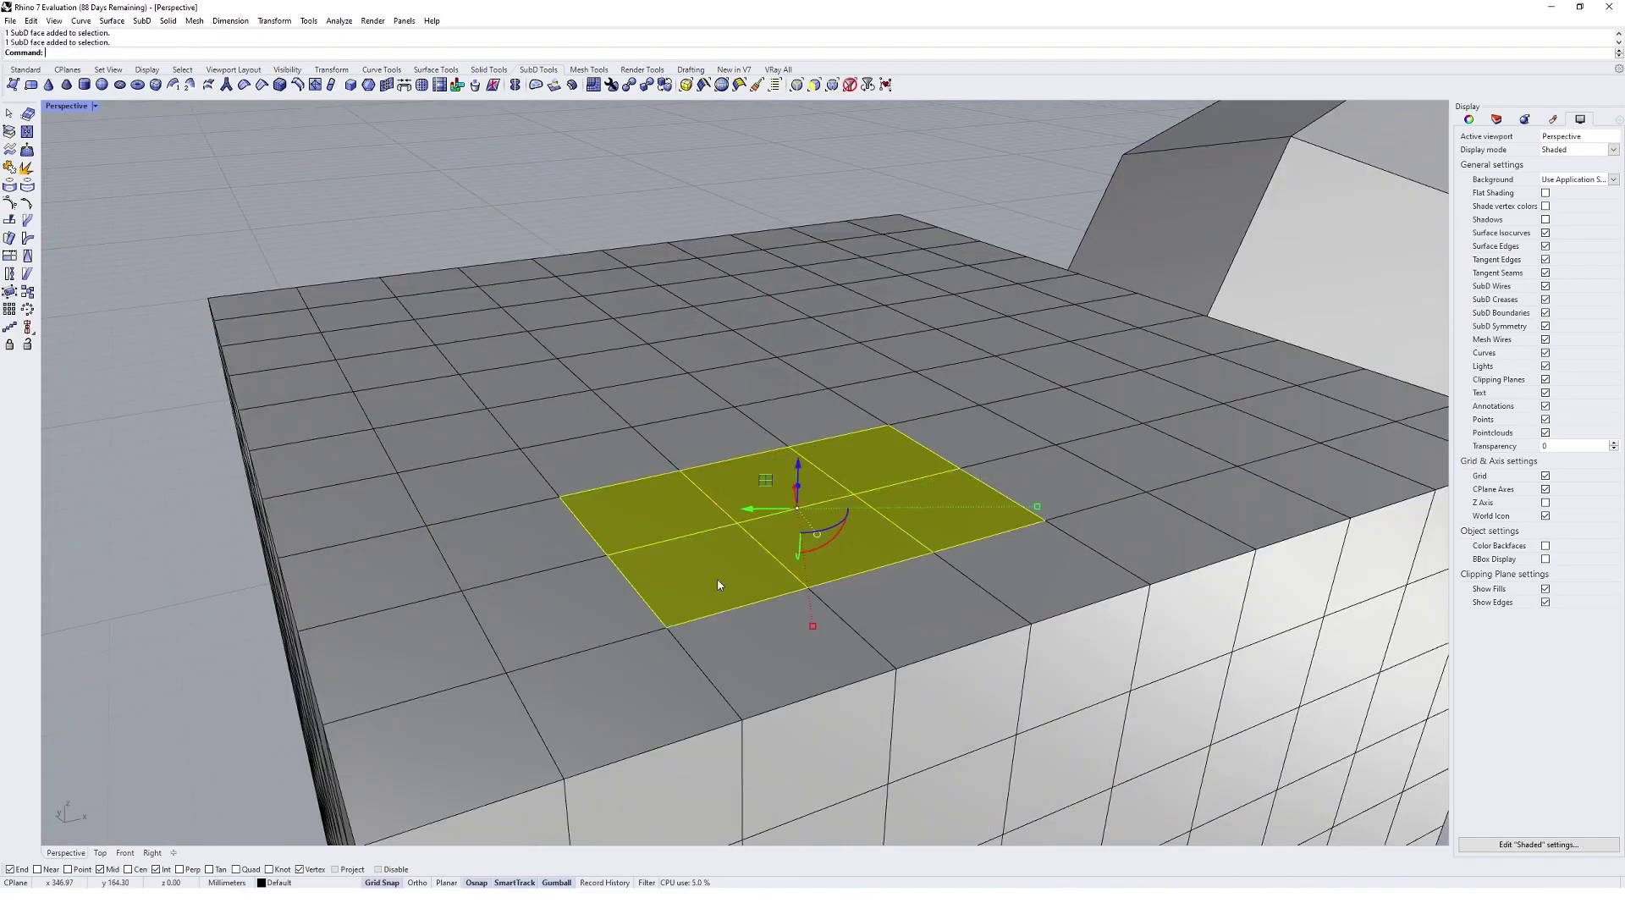
{"action": "left_click", "coordinate": [931, 594], "text": "ctrl+shift"}
{"action": "left_click", "coordinate": [1088, 575], "text": "ctrl+shift"}
{"action": "left_click", "coordinate": [744, 668], "text": "ctrl+shift"}
{"action": "left_click", "coordinate": [805, 632], "text": "ctrl+shift"}
{"action": "scroll", "coordinate": [813, 592], "scroll_direction": "down", "scroll_amount": 10}
{"action": "left_click_drag", "start_coordinate": [842, 499], "coordinate": [838, 170]}
Undo the Gumball moves of the subdivided box's top faces and the undivided box's top face.
{"action": "scroll", "coordinate": [838, 169], "scroll_direction": "down", "scroll_amount": 5}
{"action": "right_click_drag", "start_coordinate": [804, 339], "coordinate": [789, 461]}
{"action": "key", "text": "ctrl+z"}
{"action": "key", "text": "ctrl+z"}
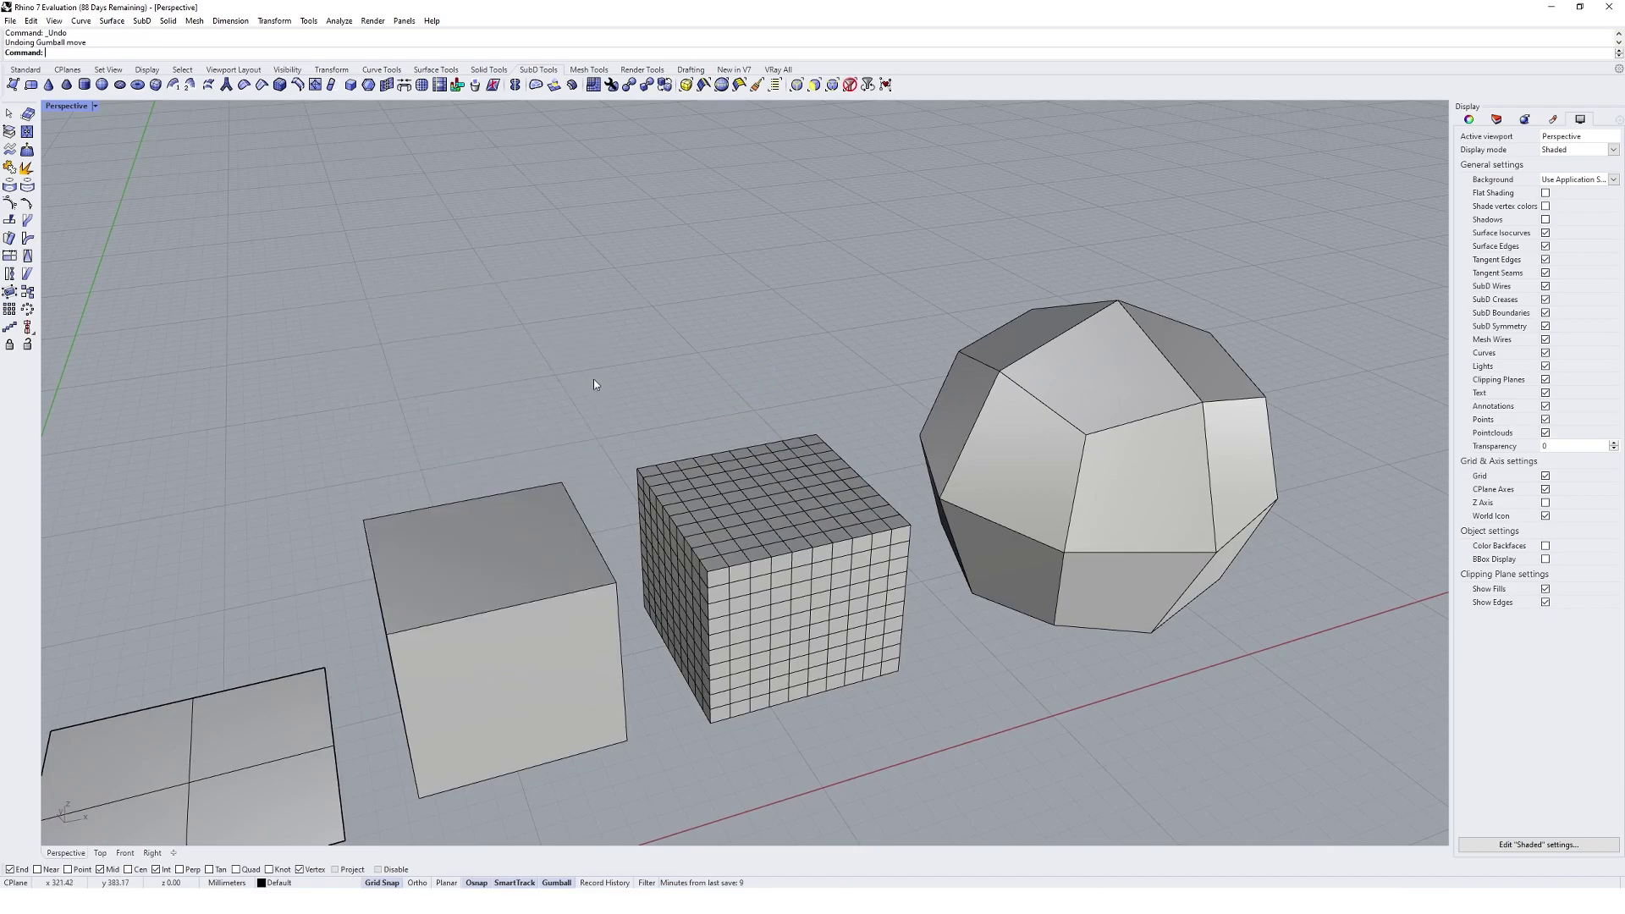
{"action": "right_click_drag", "start_coordinate": [594, 383], "coordinate": [718, 531]}
{"action": "scroll", "coordinate": [663, 453], "scroll_direction": "down", "scroll_amount": 3}
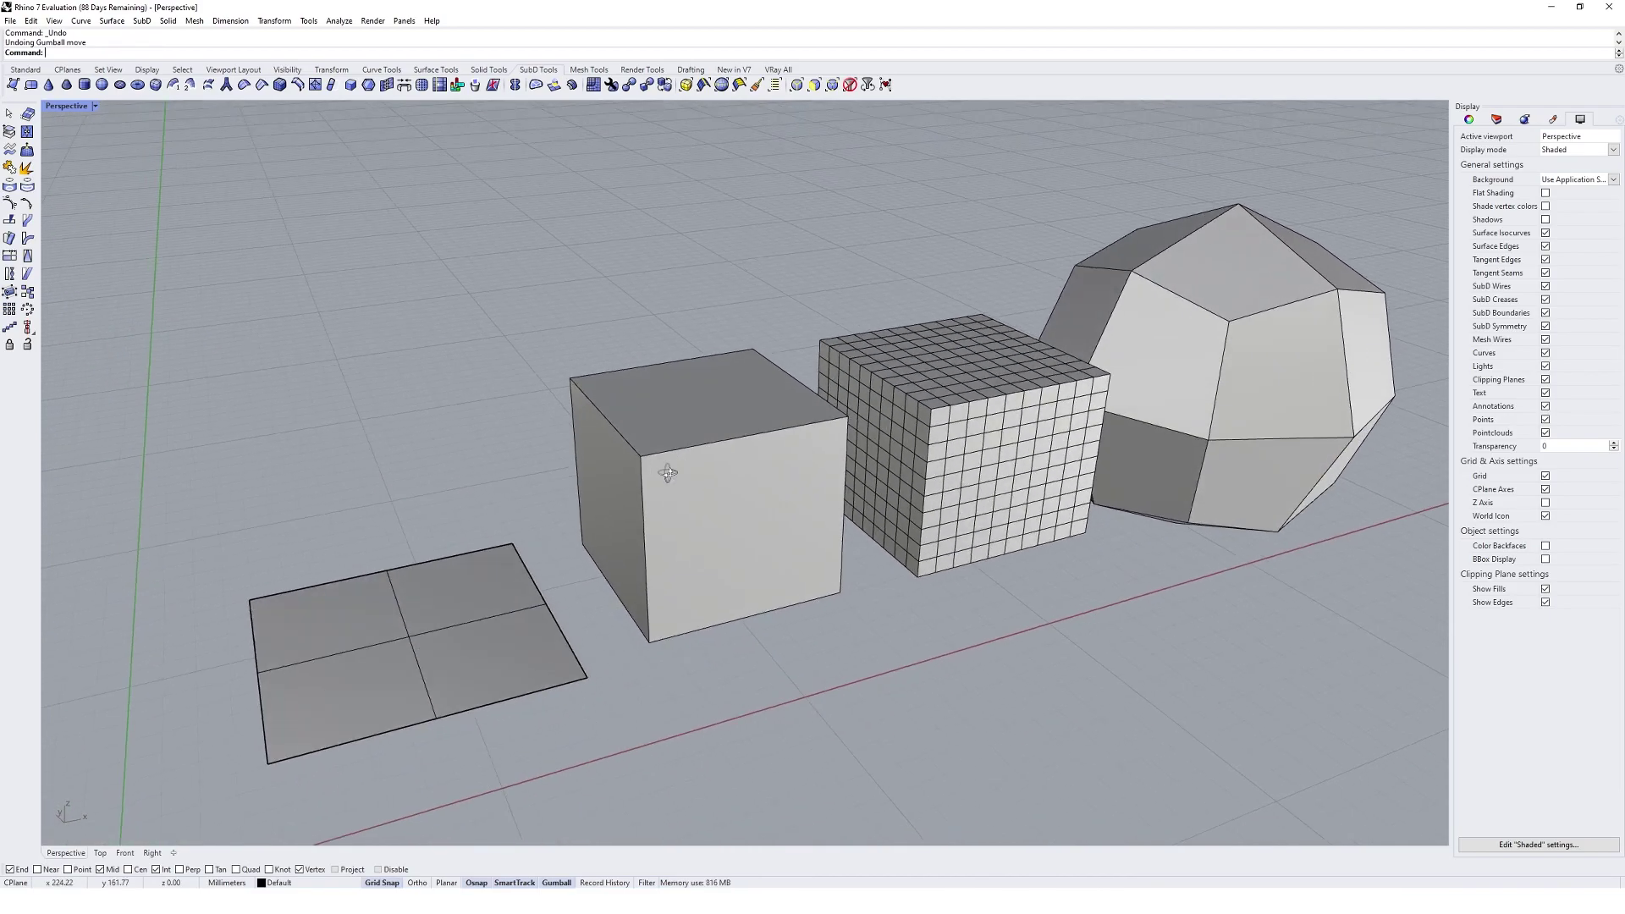
{"action": "right_click_drag", "start_coordinate": [668, 474], "coordinate": [843, 491]}
{"action": "scroll", "coordinate": [706, 506], "scroll_direction": "up", "scroll_amount": 1}
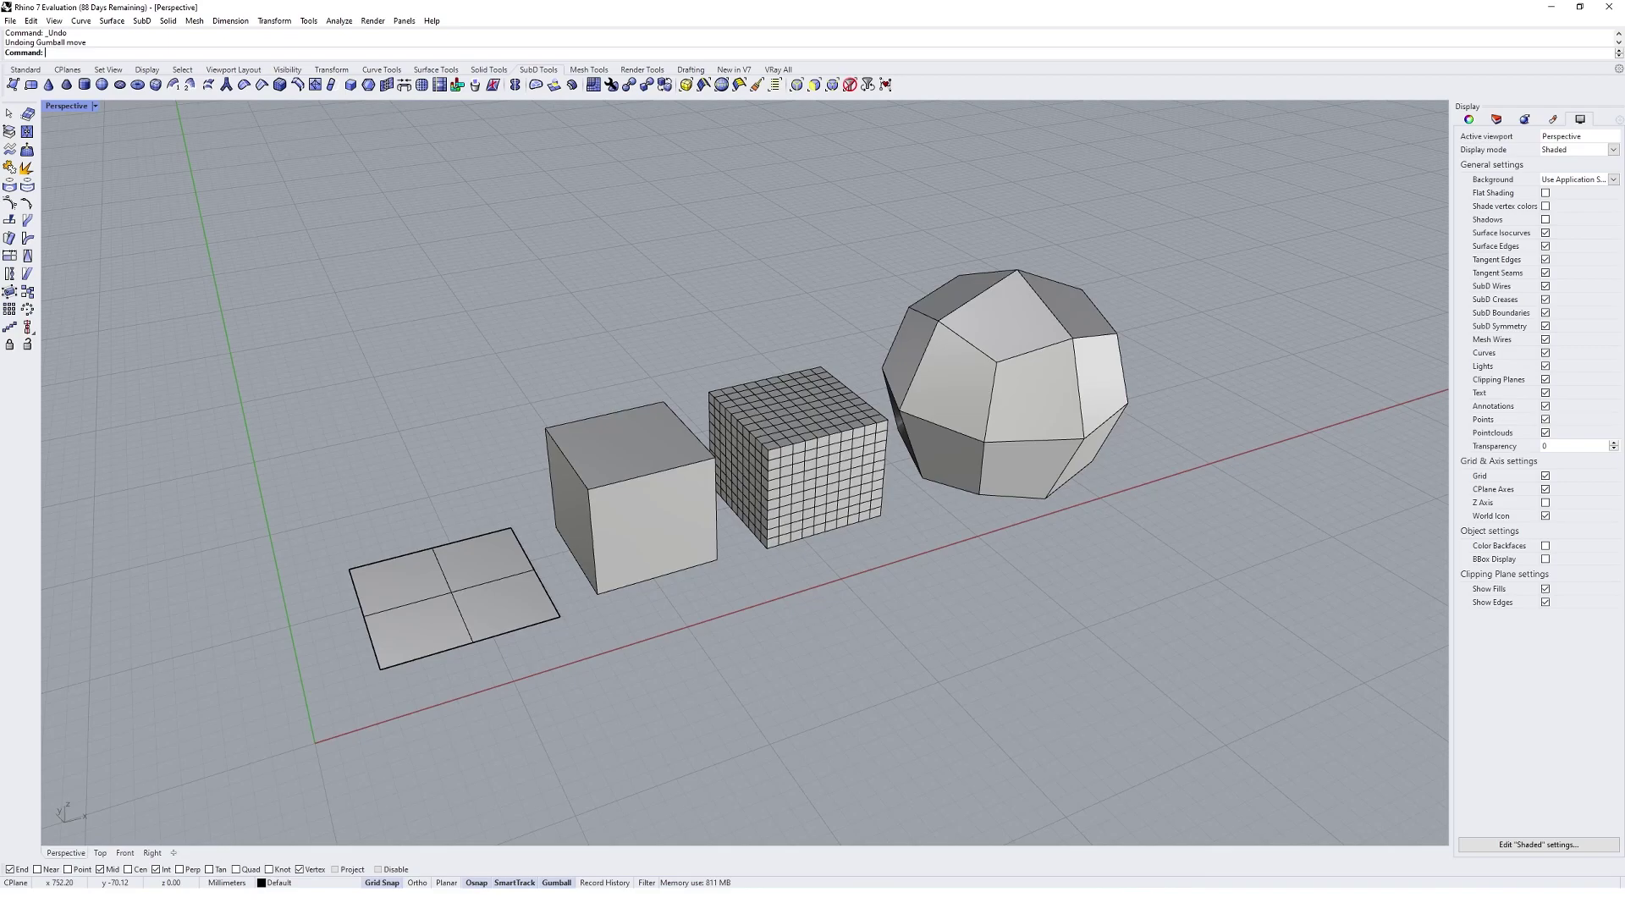
Set the Gumball alignment to Object, examine its orientation on the undivided box's top face, and clear the selection.
{"action": "right_click", "coordinate": [559, 883]}
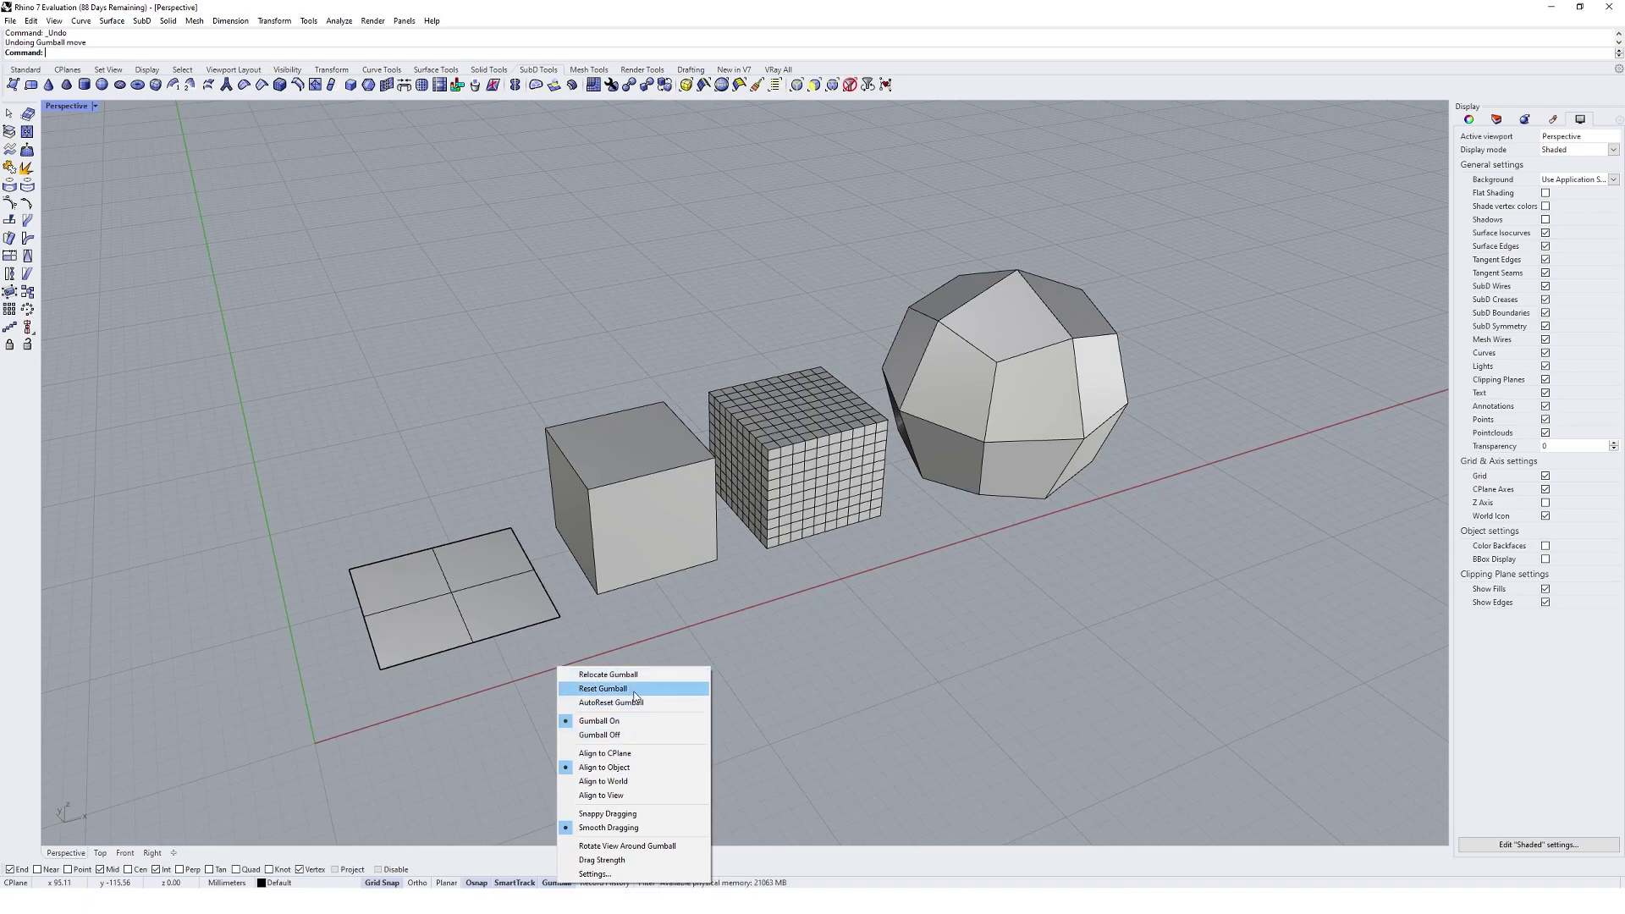
{"action": "left_click", "coordinate": [628, 768]}
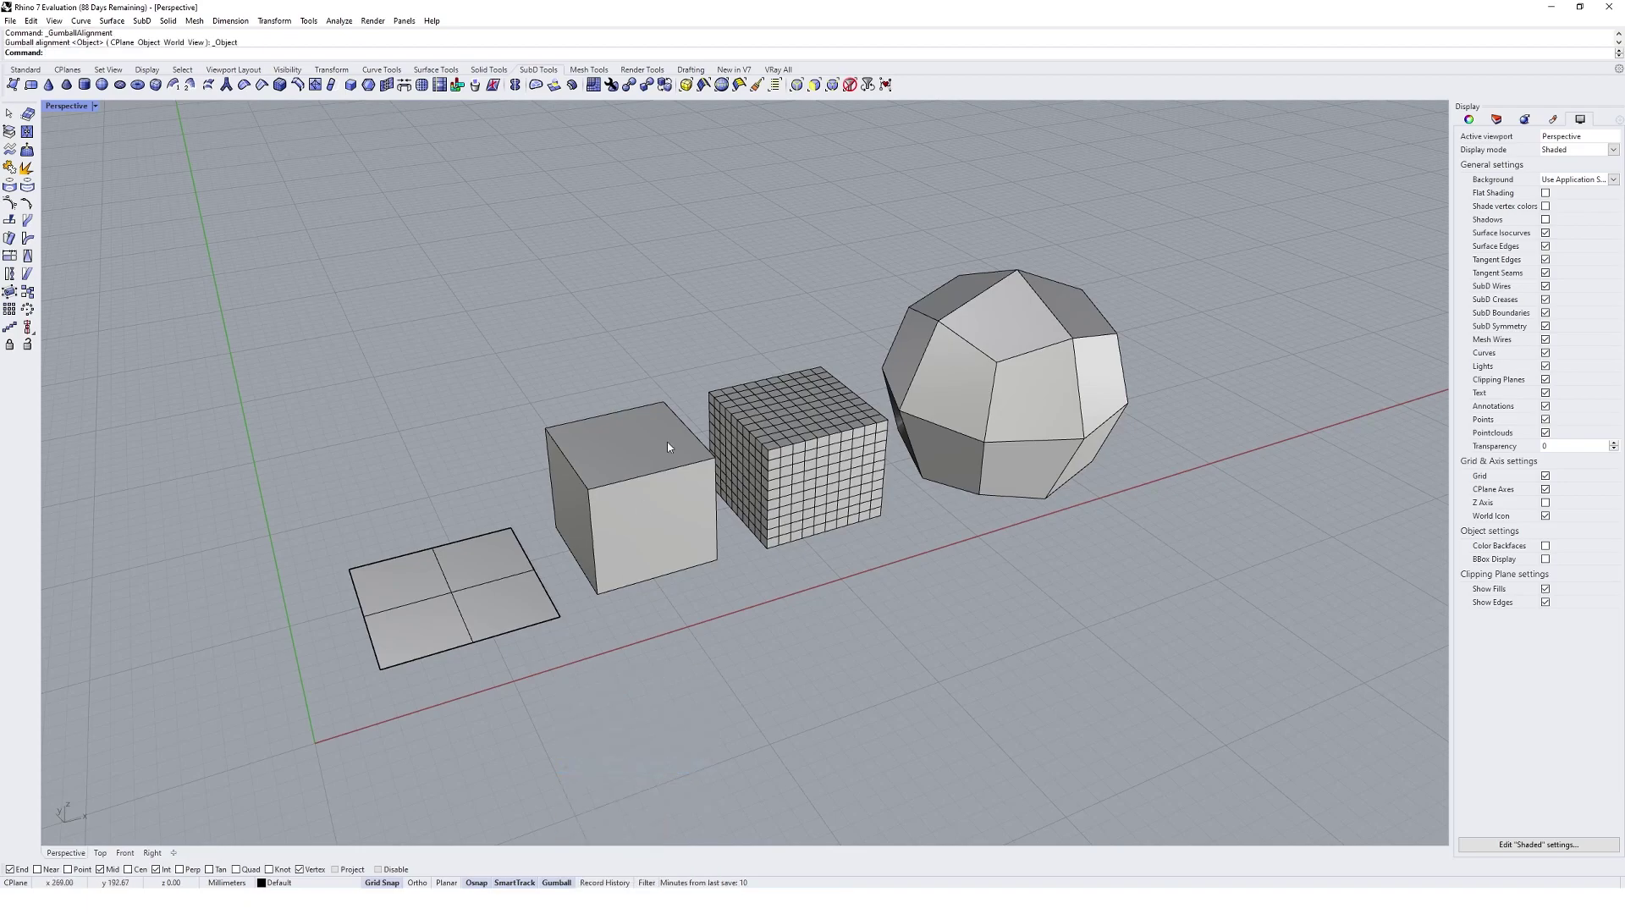
{"action": "left_click", "coordinate": [621, 451], "text": "ctrl+shift"}
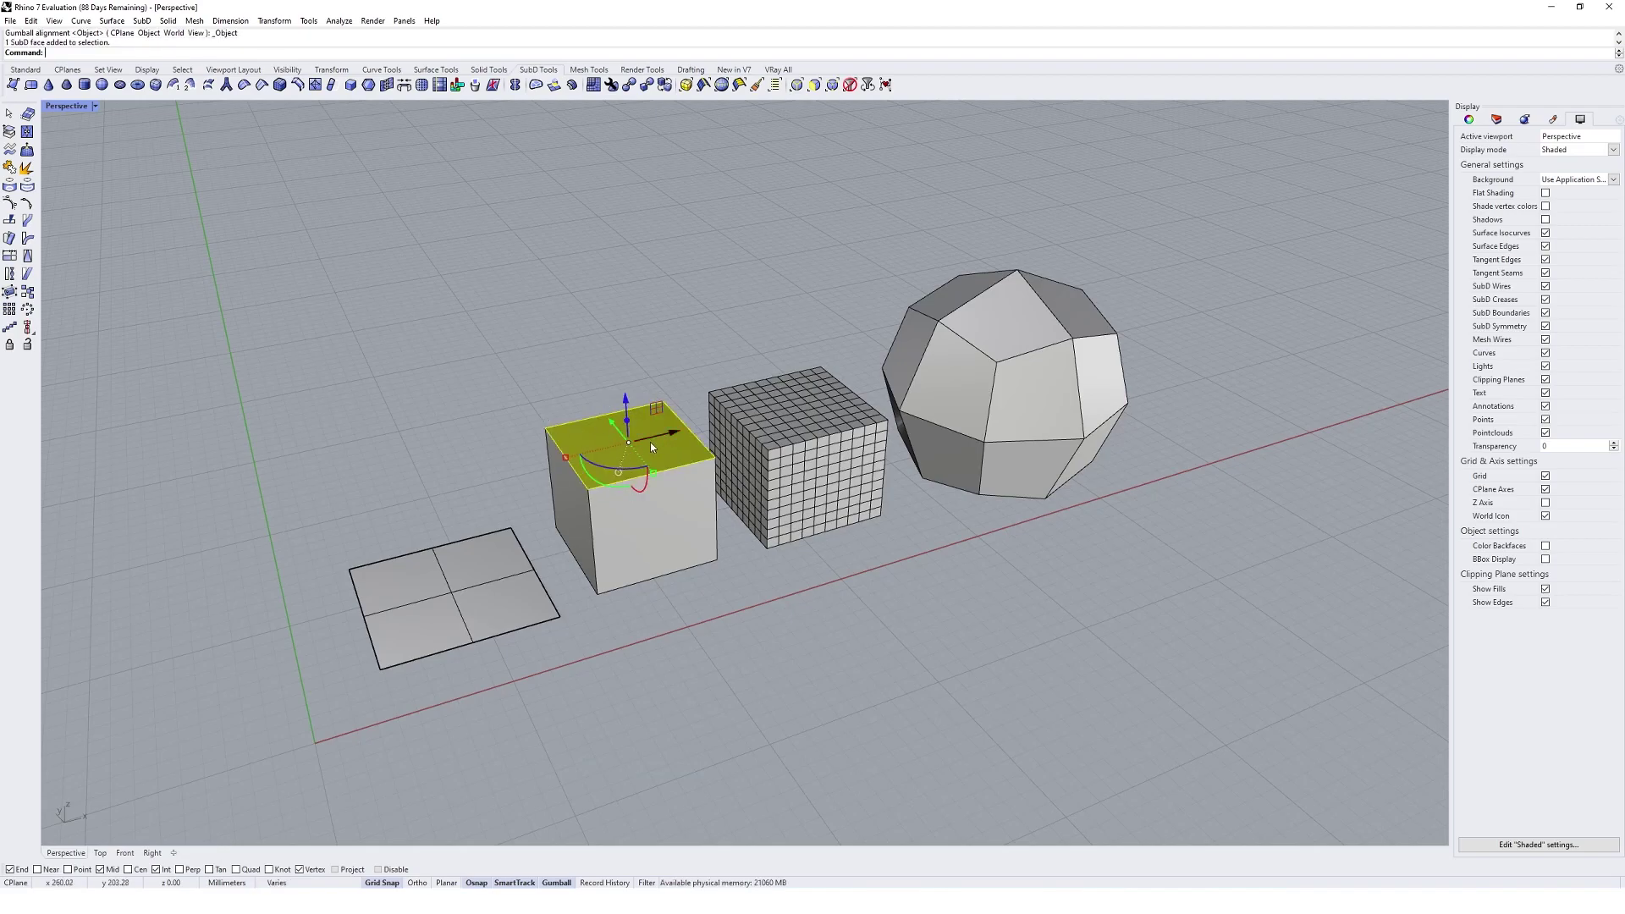
{"action": "key", "text": "Escape"}
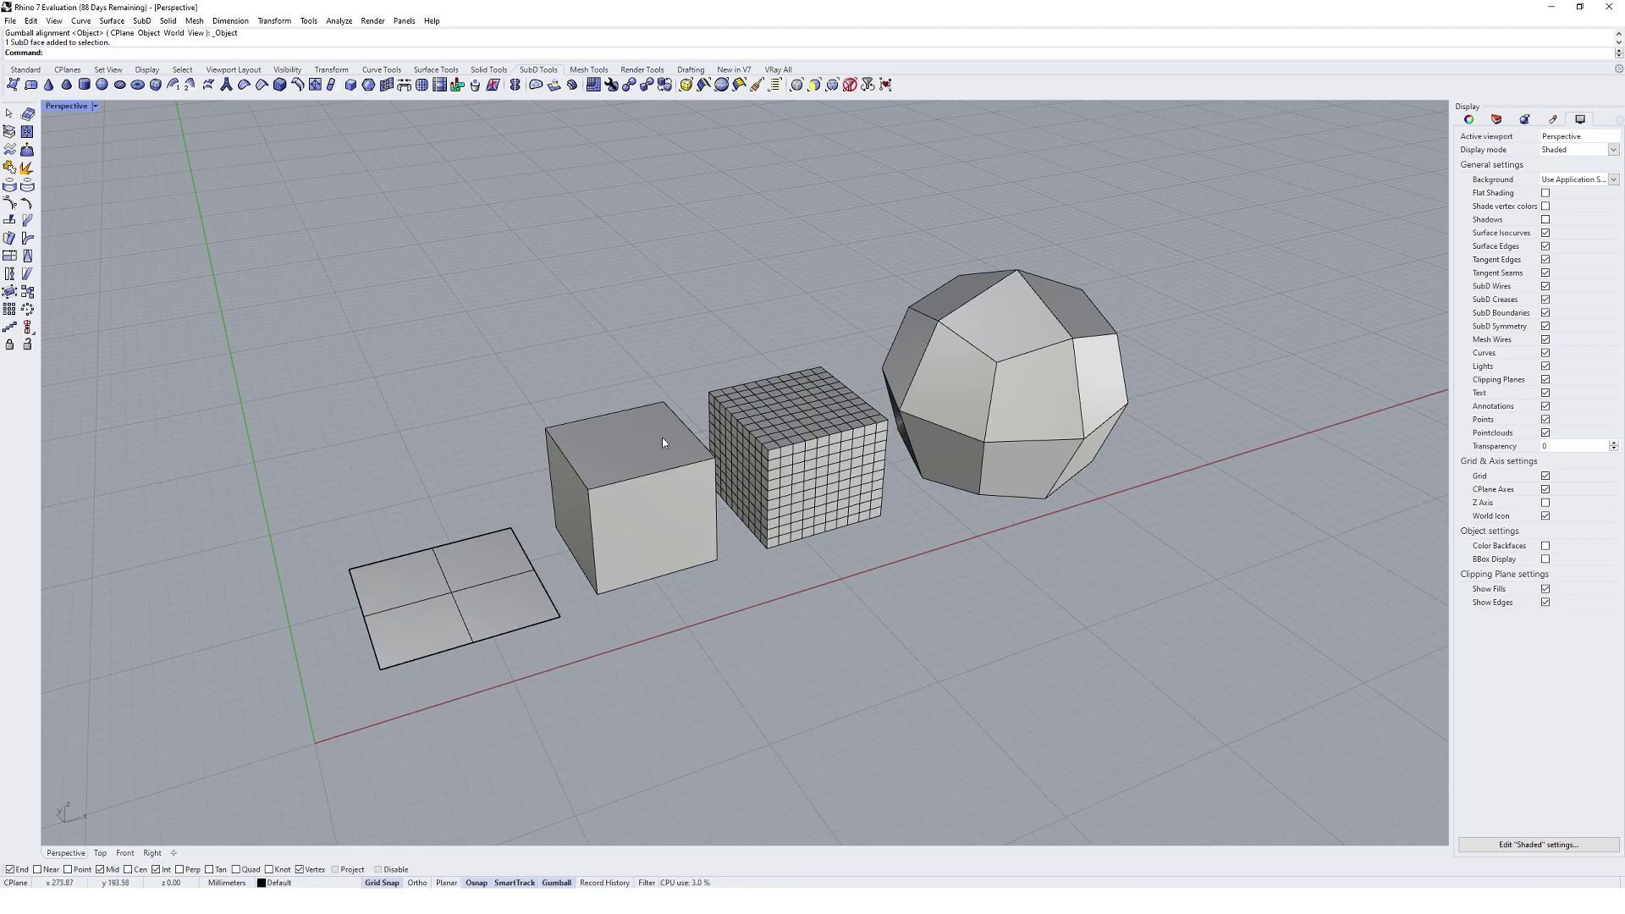
Select a sloped upper face of the SubD sphere and examine how the object-aligned Gumball is oriented.
{"action": "right_click_drag", "start_coordinate": [1027, 425], "coordinate": [865, 526], "text": "shift"}
{"action": "scroll", "coordinate": [880, 503], "scroll_direction": "up", "scroll_amount": 2}
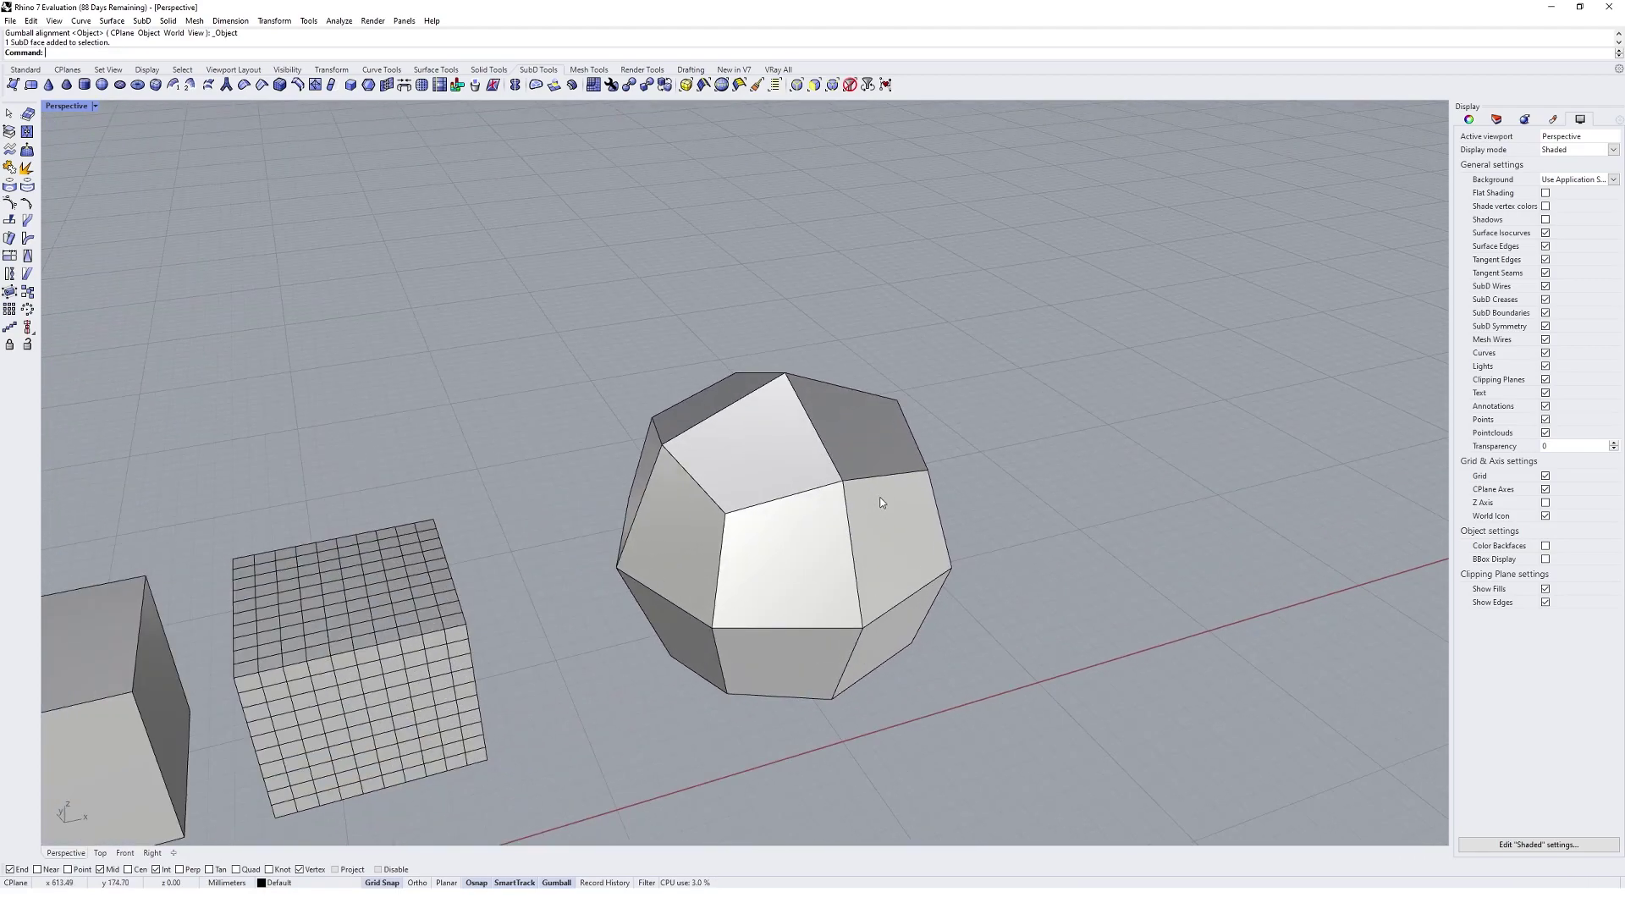
{"action": "left_click", "coordinate": [858, 440], "text": "ctrl+shift"}
{"action": "right_click_drag", "start_coordinate": [881, 464], "coordinate": [1083, 599]}
{"action": "key", "text": "Escape"}
{"action": "scroll", "coordinate": [936, 562], "scroll_direction": "down", "scroll_amount": 5}
{"action": "right_click_drag", "start_coordinate": [936, 562], "coordinate": [997, 489]}
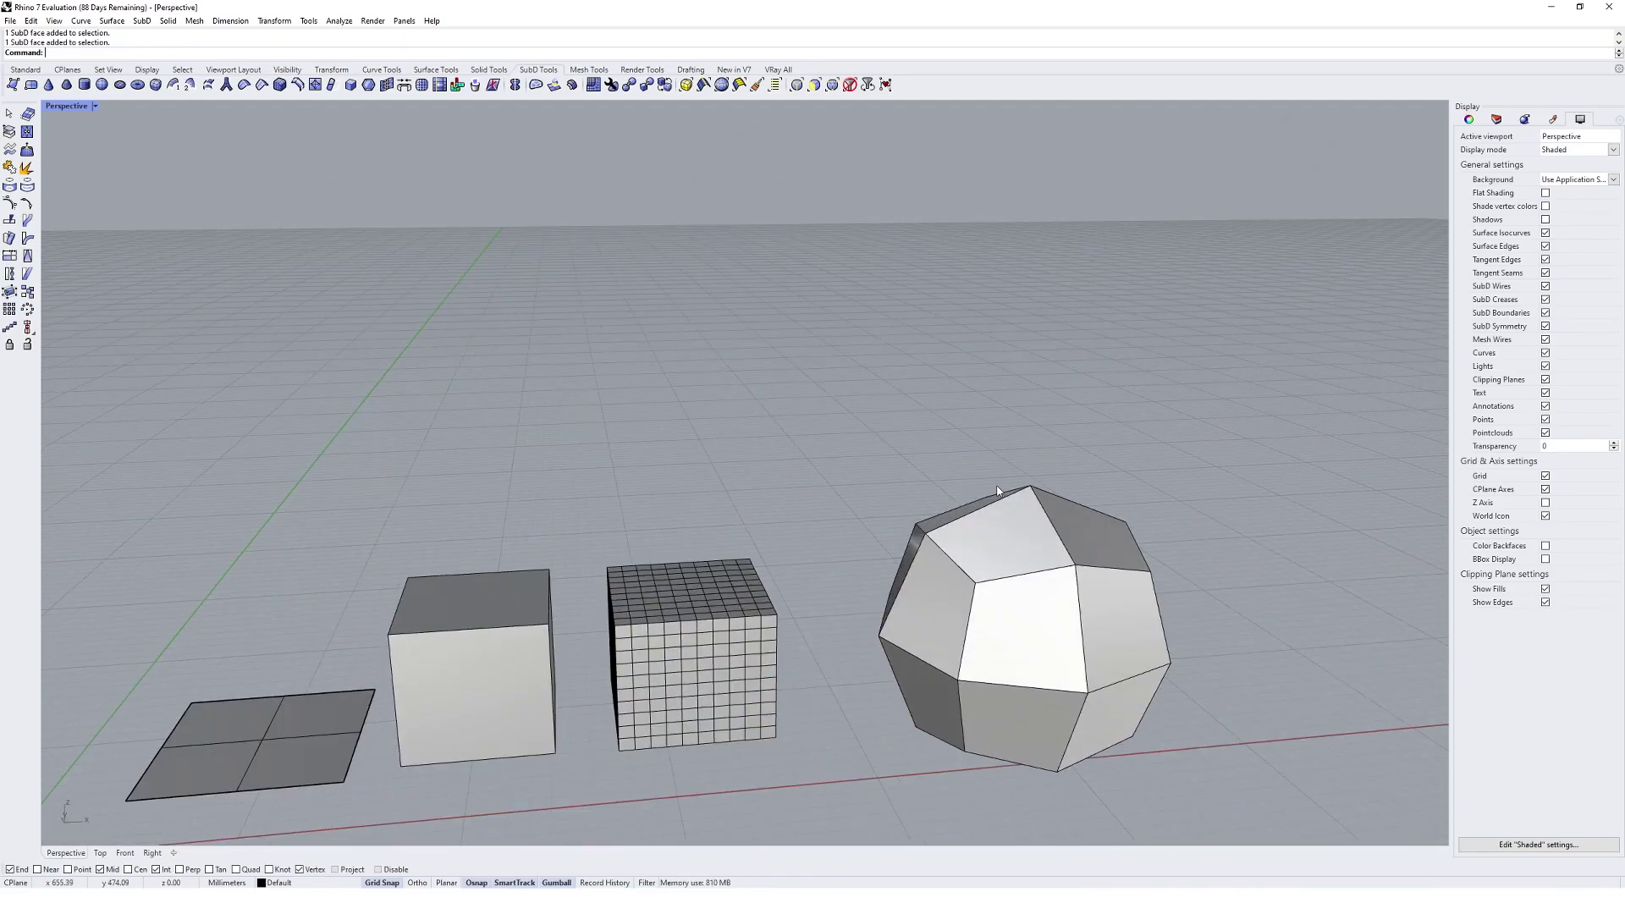
{"action": "left_click", "coordinate": [1109, 549], "text": "ctrl+shift"}
{"action": "right_click_drag", "start_coordinate": [1109, 549], "coordinate": [943, 535]}
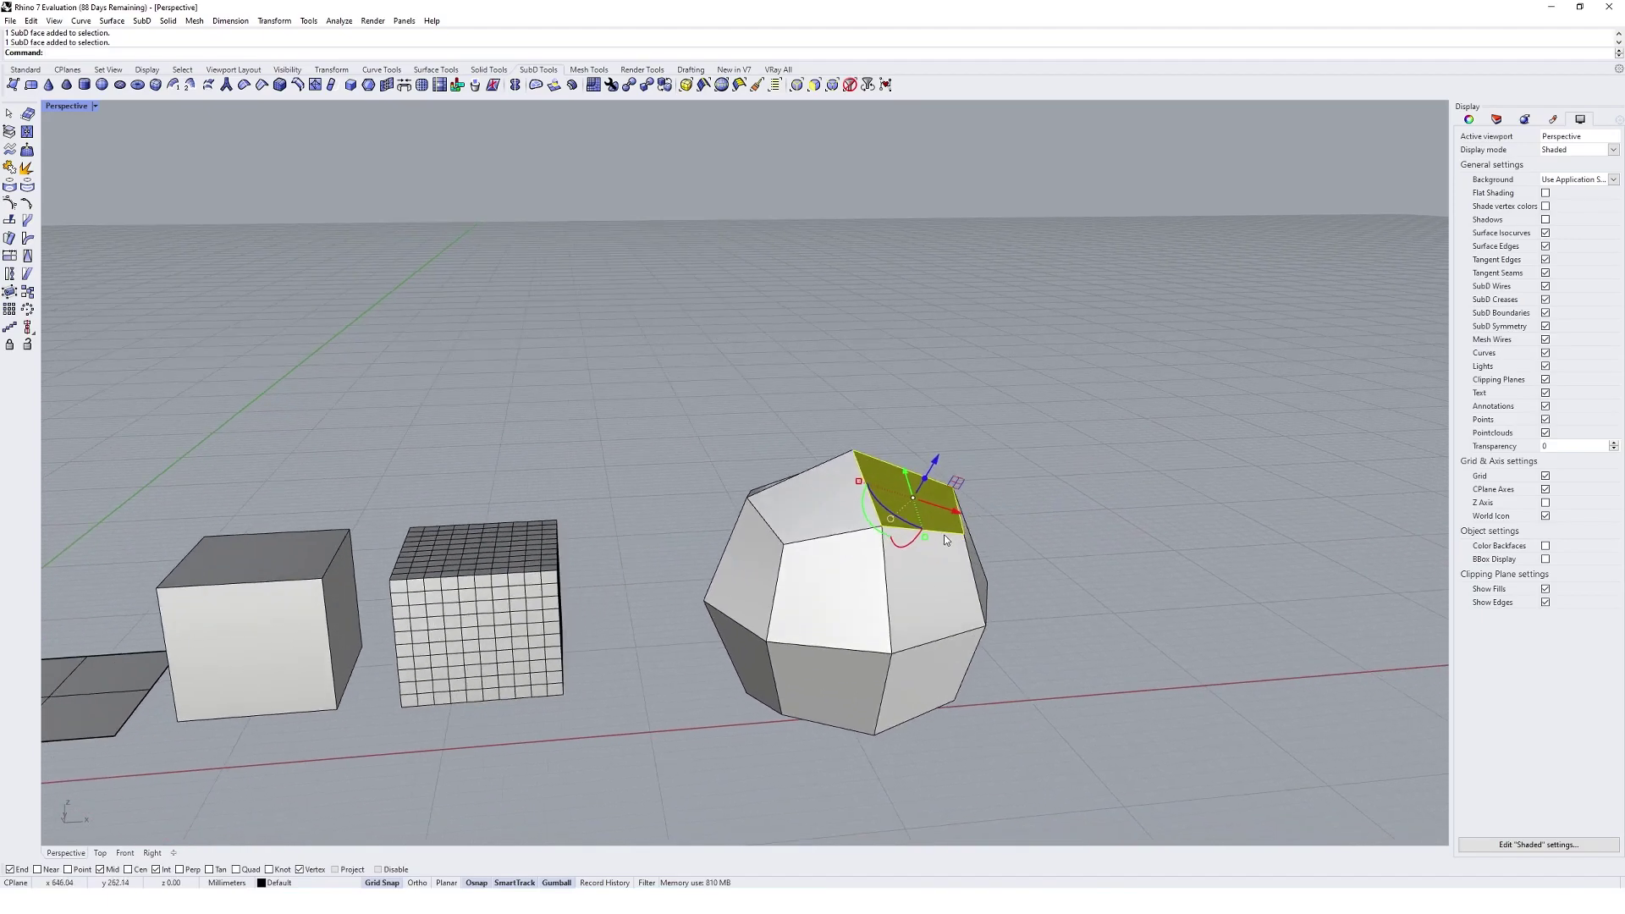
Set the Gumball alignment to CPlane and examine its orientation on the selected sphere face from several angles.
{"action": "right_click", "coordinate": [566, 883]}
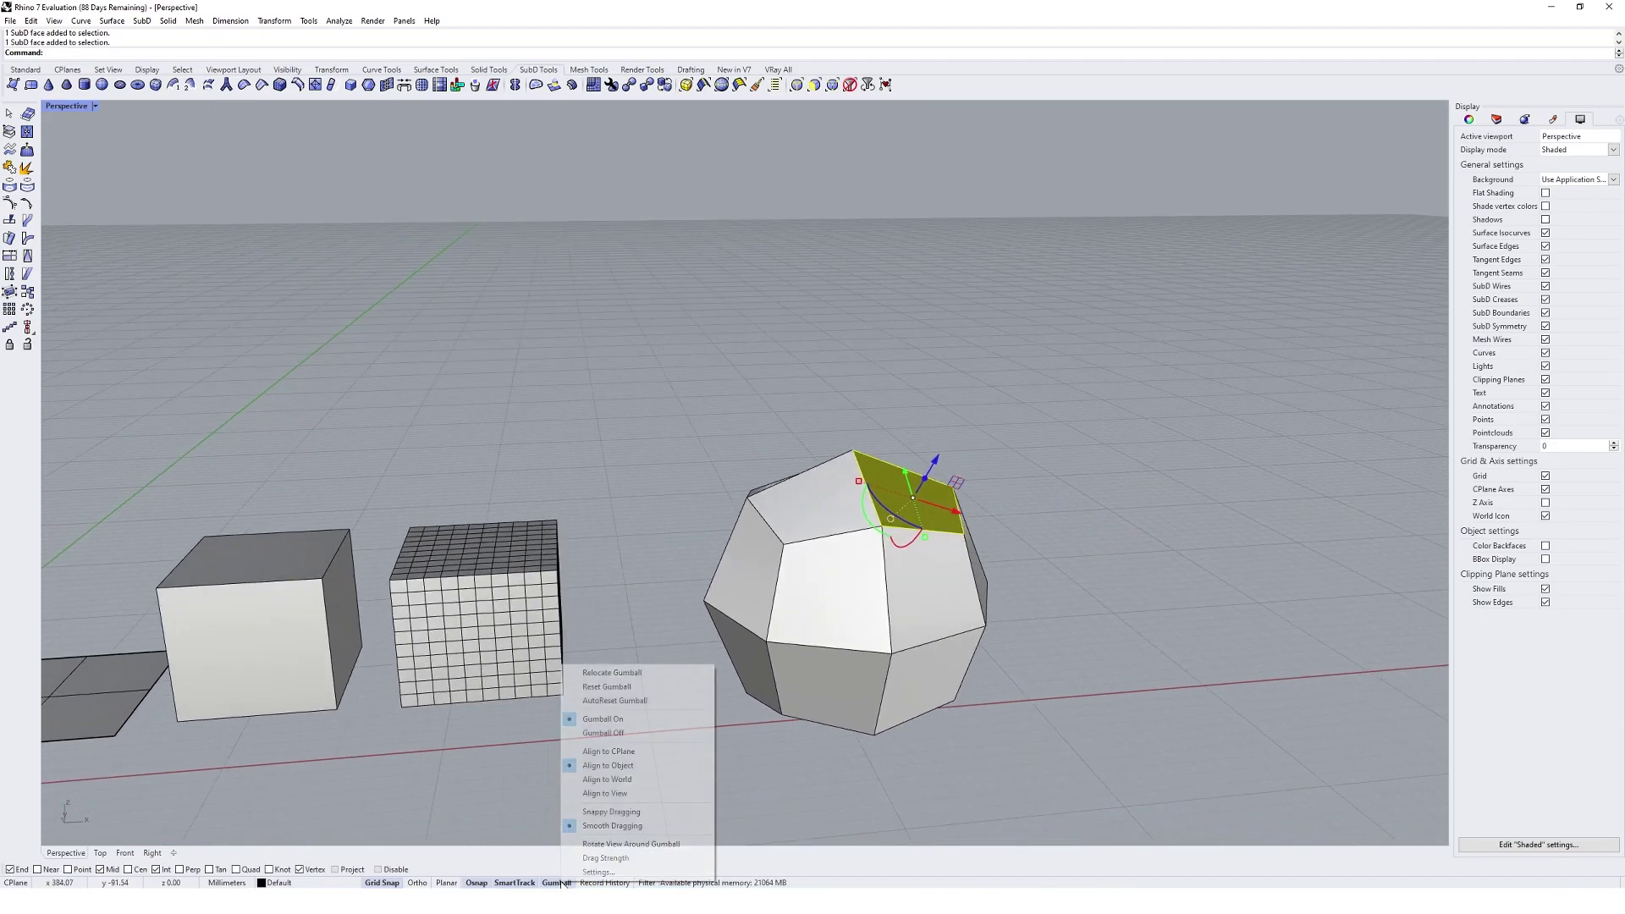
{"action": "left_click", "coordinate": [650, 752]}
{"action": "scroll", "coordinate": [688, 607], "scroll_direction": "down", "scroll_amount": 5}
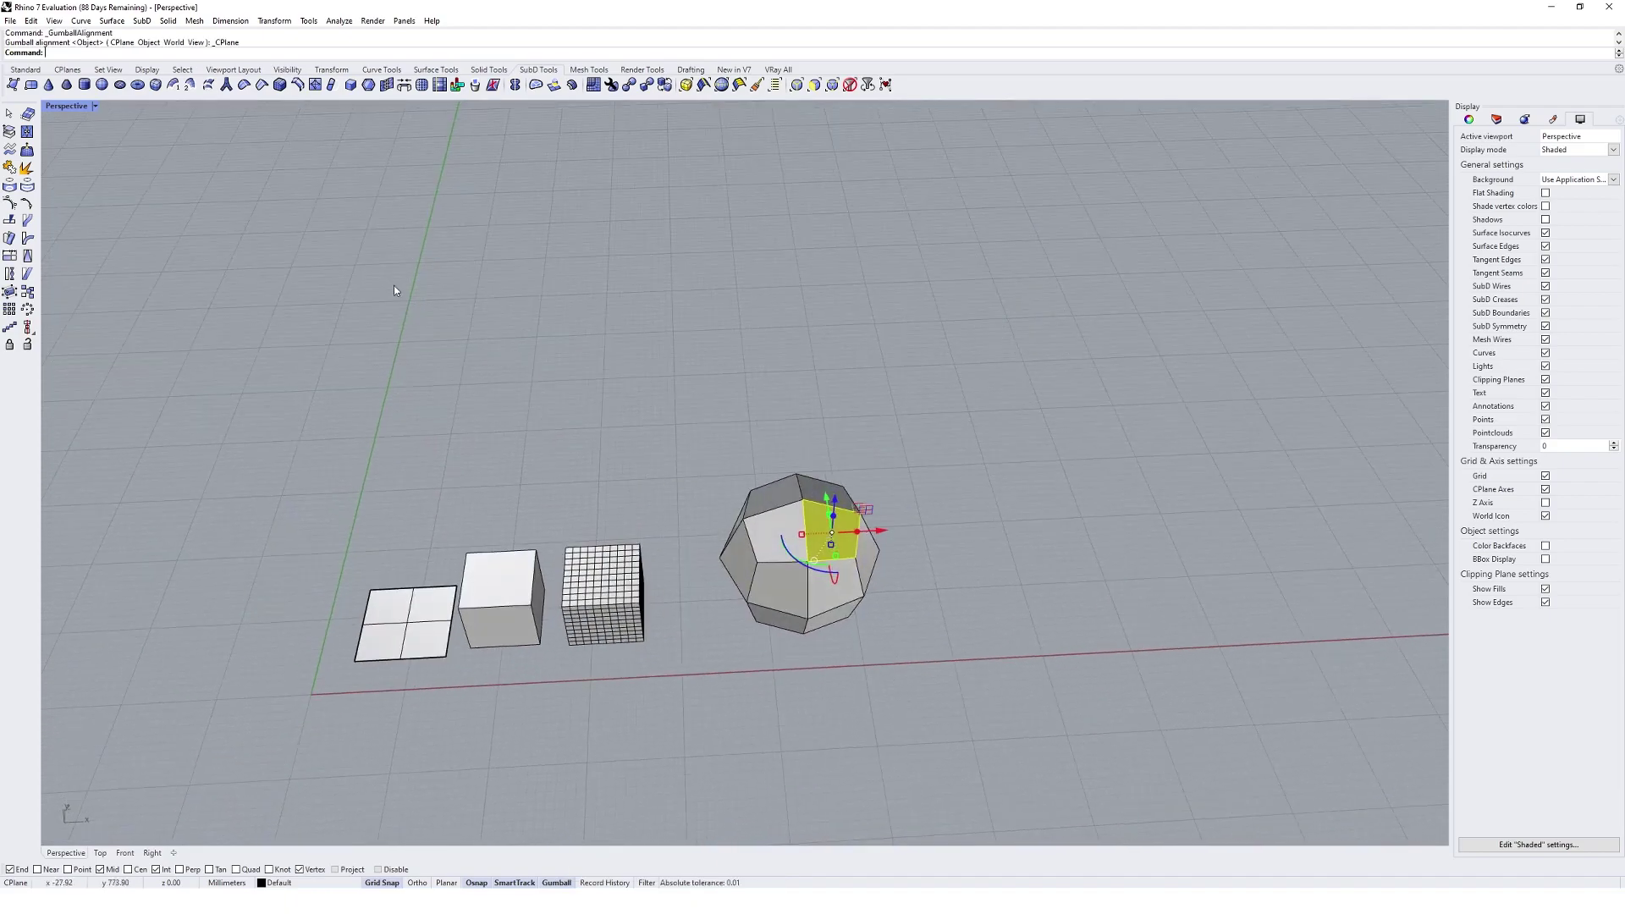
{"action": "scroll", "coordinate": [801, 663], "scroll_direction": "up", "scroll_amount": 3}
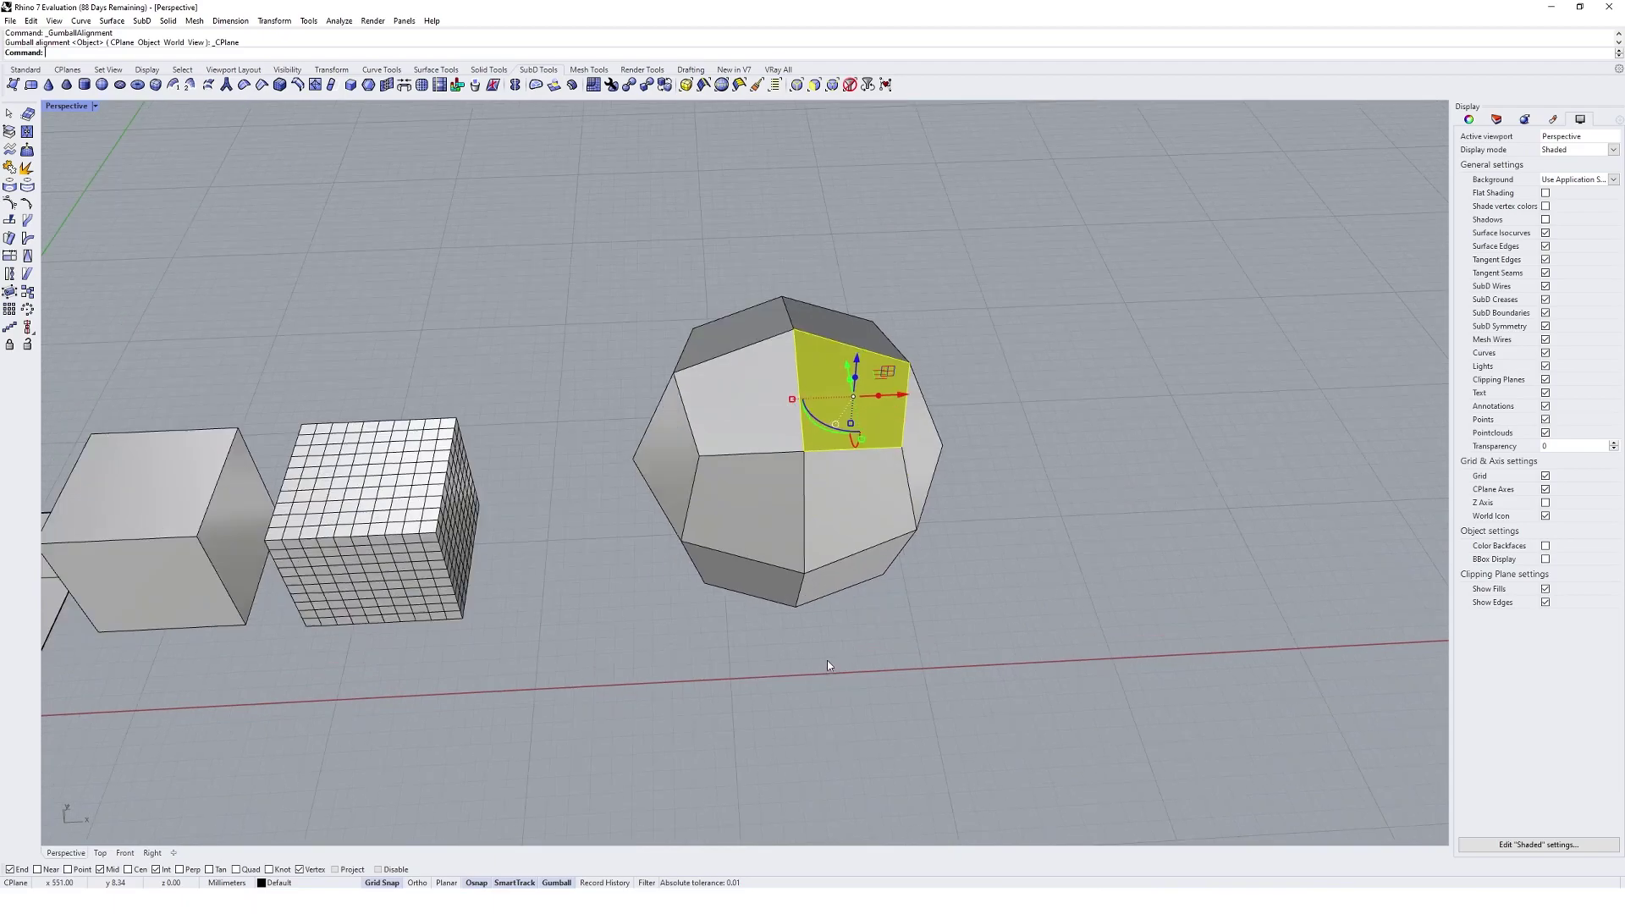
{"action": "right_click_drag", "start_coordinate": [826, 660], "coordinate": [947, 415]}
{"action": "scroll", "coordinate": [876, 622], "scroll_direction": "up", "scroll_amount": 3}
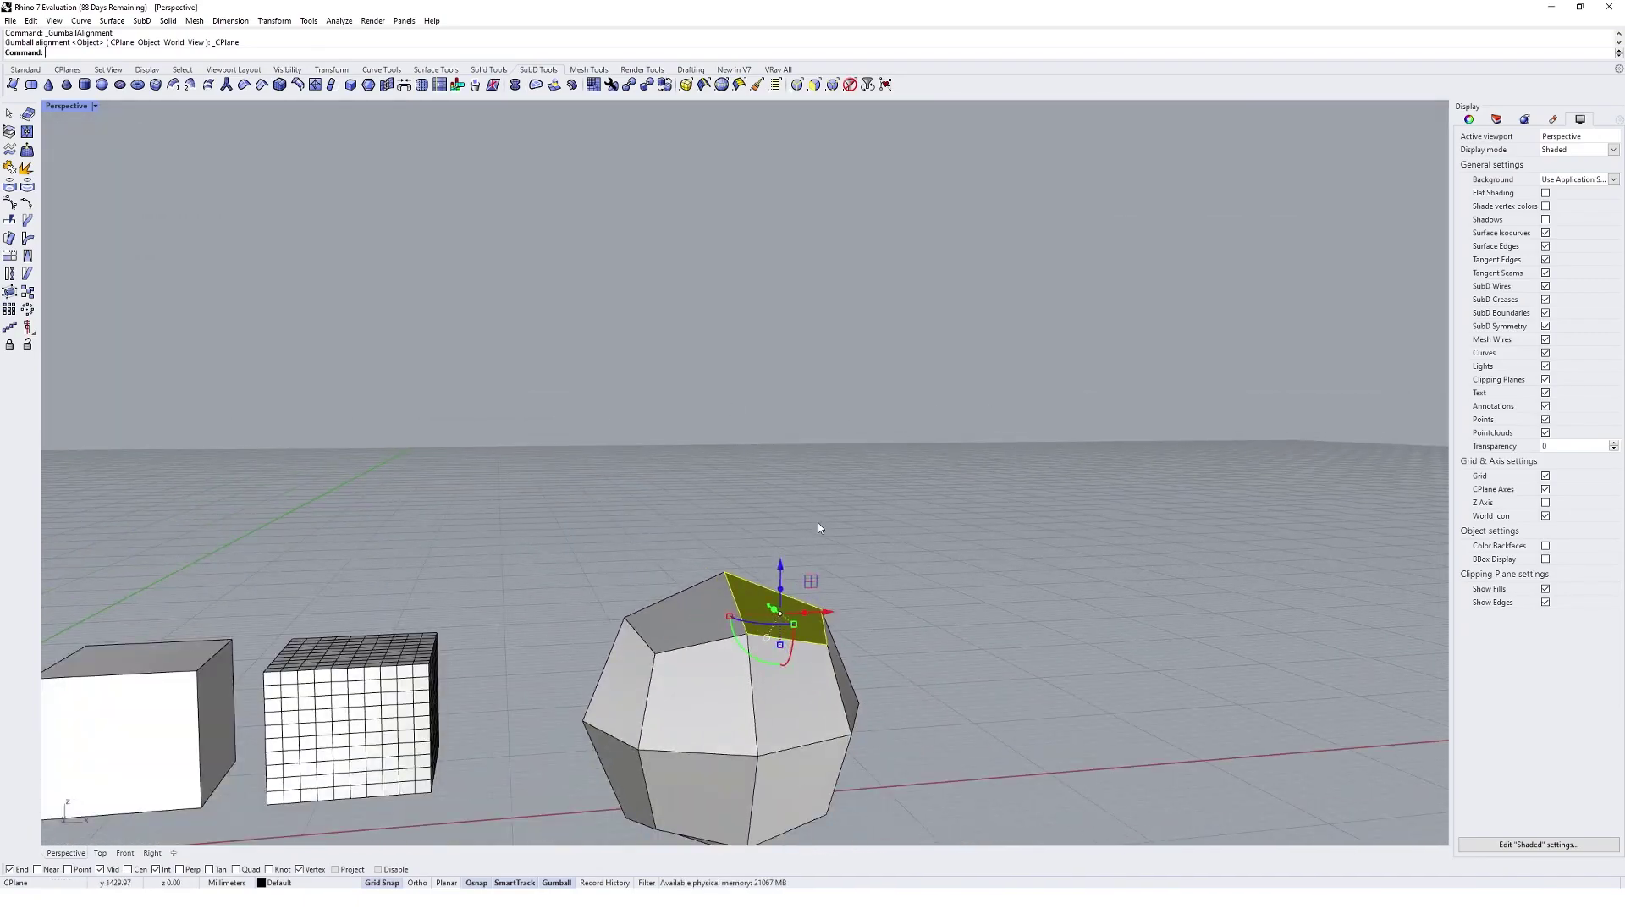
{"action": "right_click_drag", "start_coordinate": [818, 528], "coordinate": [667, 859]}
Set the Gumball alignment back to Object and clear the sphere face selection.
{"action": "right_click", "coordinate": [554, 883]}
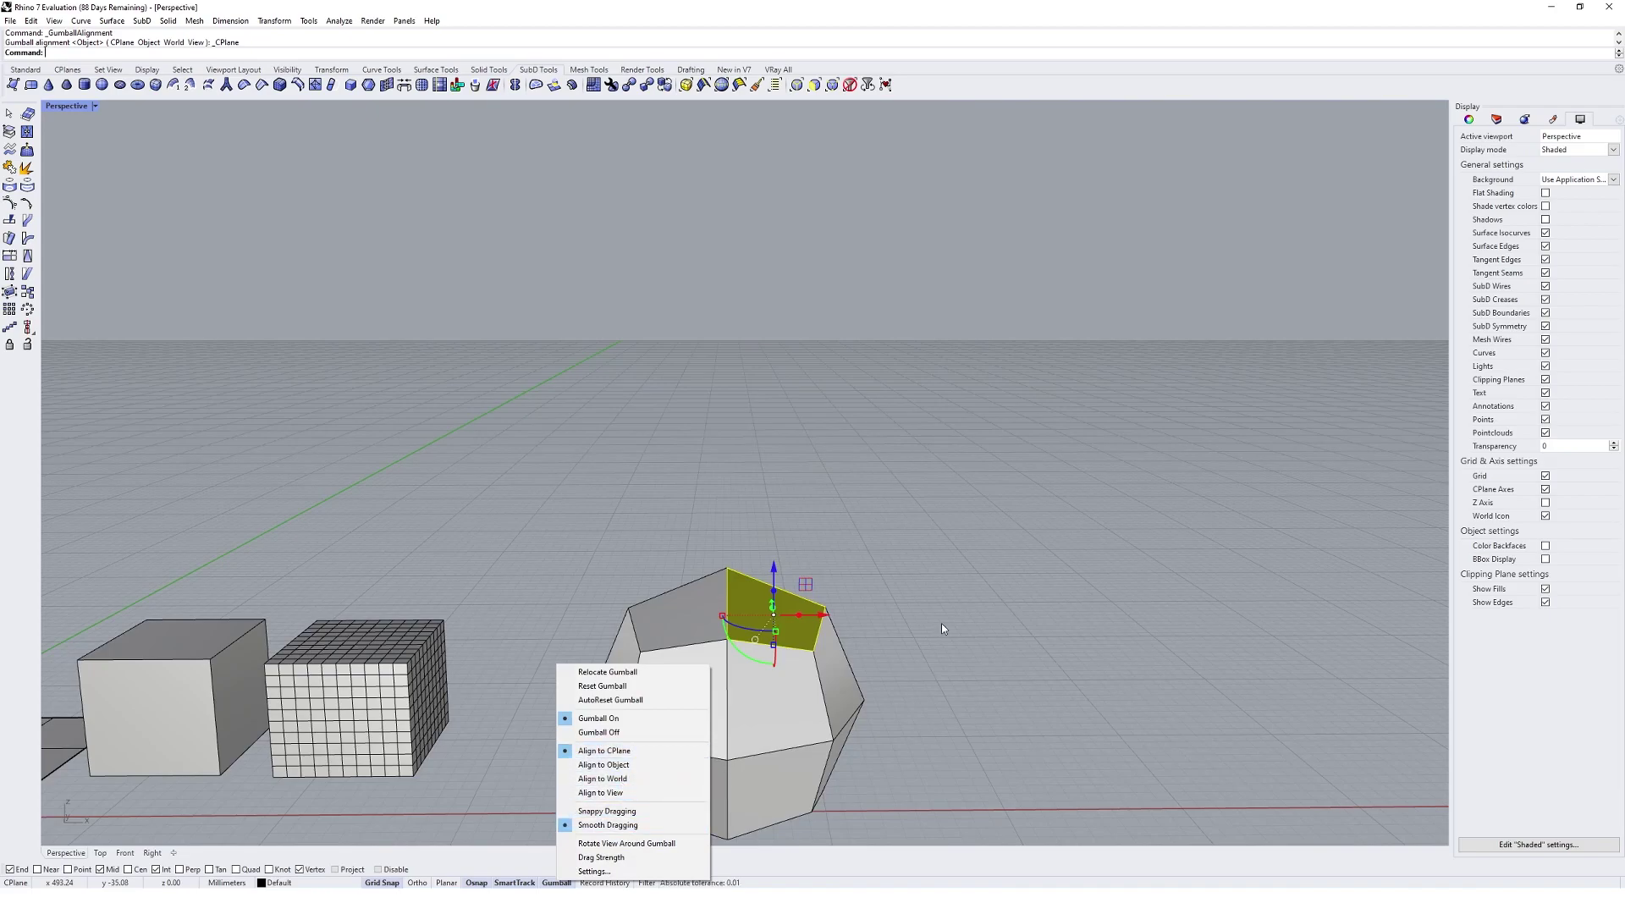
{"action": "left_click", "coordinate": [604, 764]}
{"action": "left_click", "coordinate": [972, 633]}
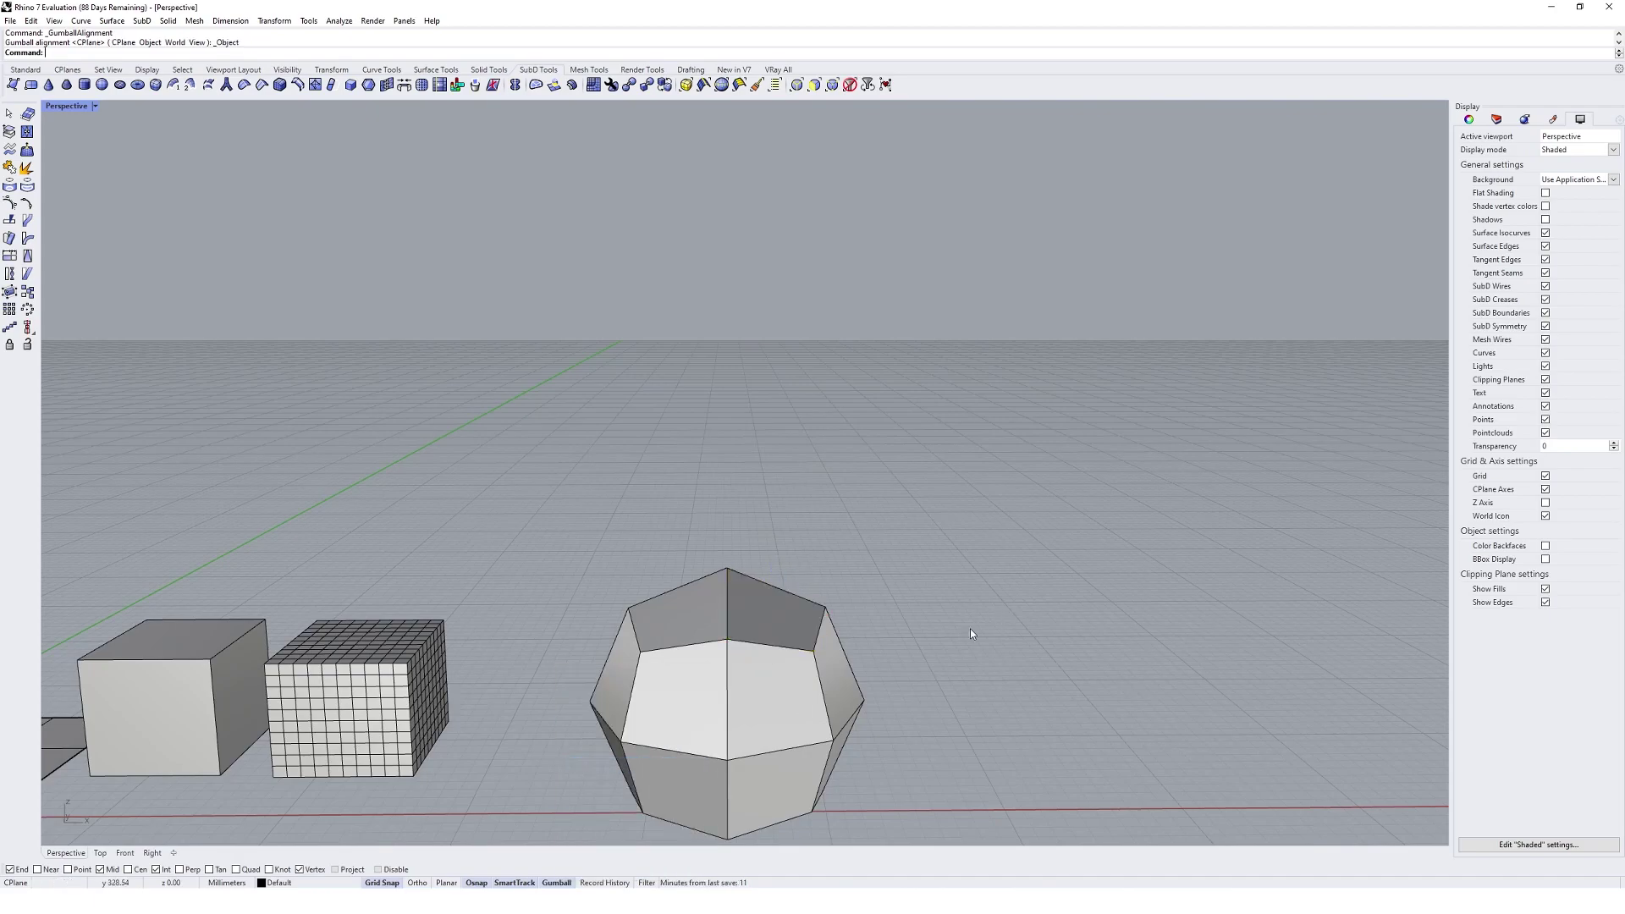
{"action": "right_click_drag", "start_coordinate": [972, 633], "coordinate": [855, 608]}
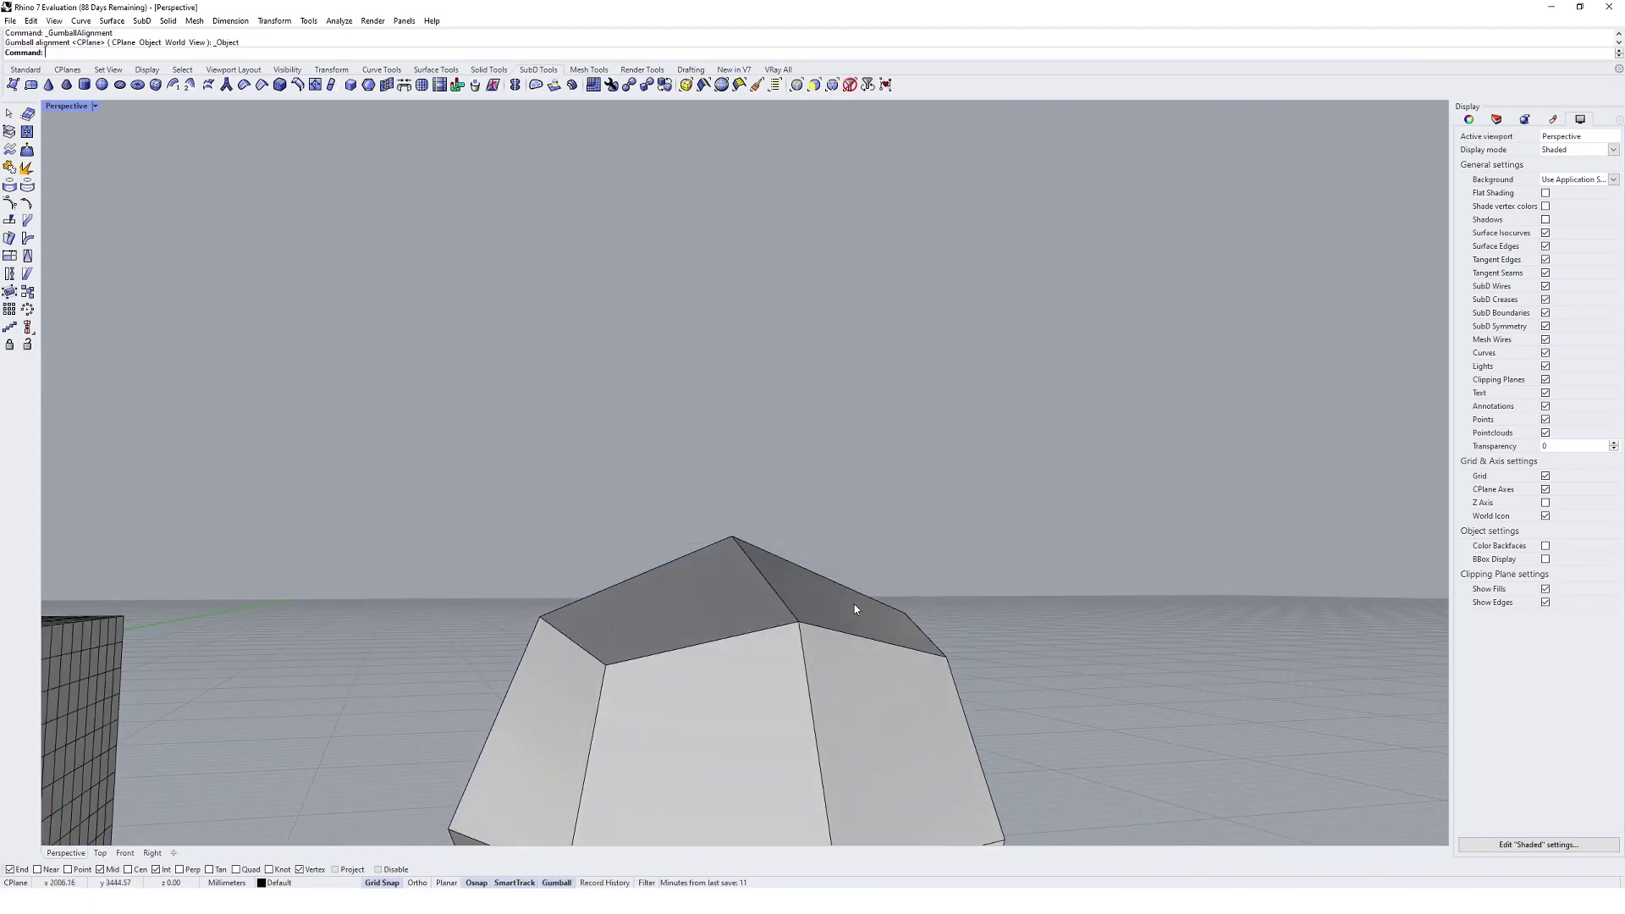
Extrude the sphere's sloped upper face outward along its own normal with the Gumball, then undo the extrusion.
{"action": "left_click", "coordinate": [836, 609], "text": "ctrl+shift"}
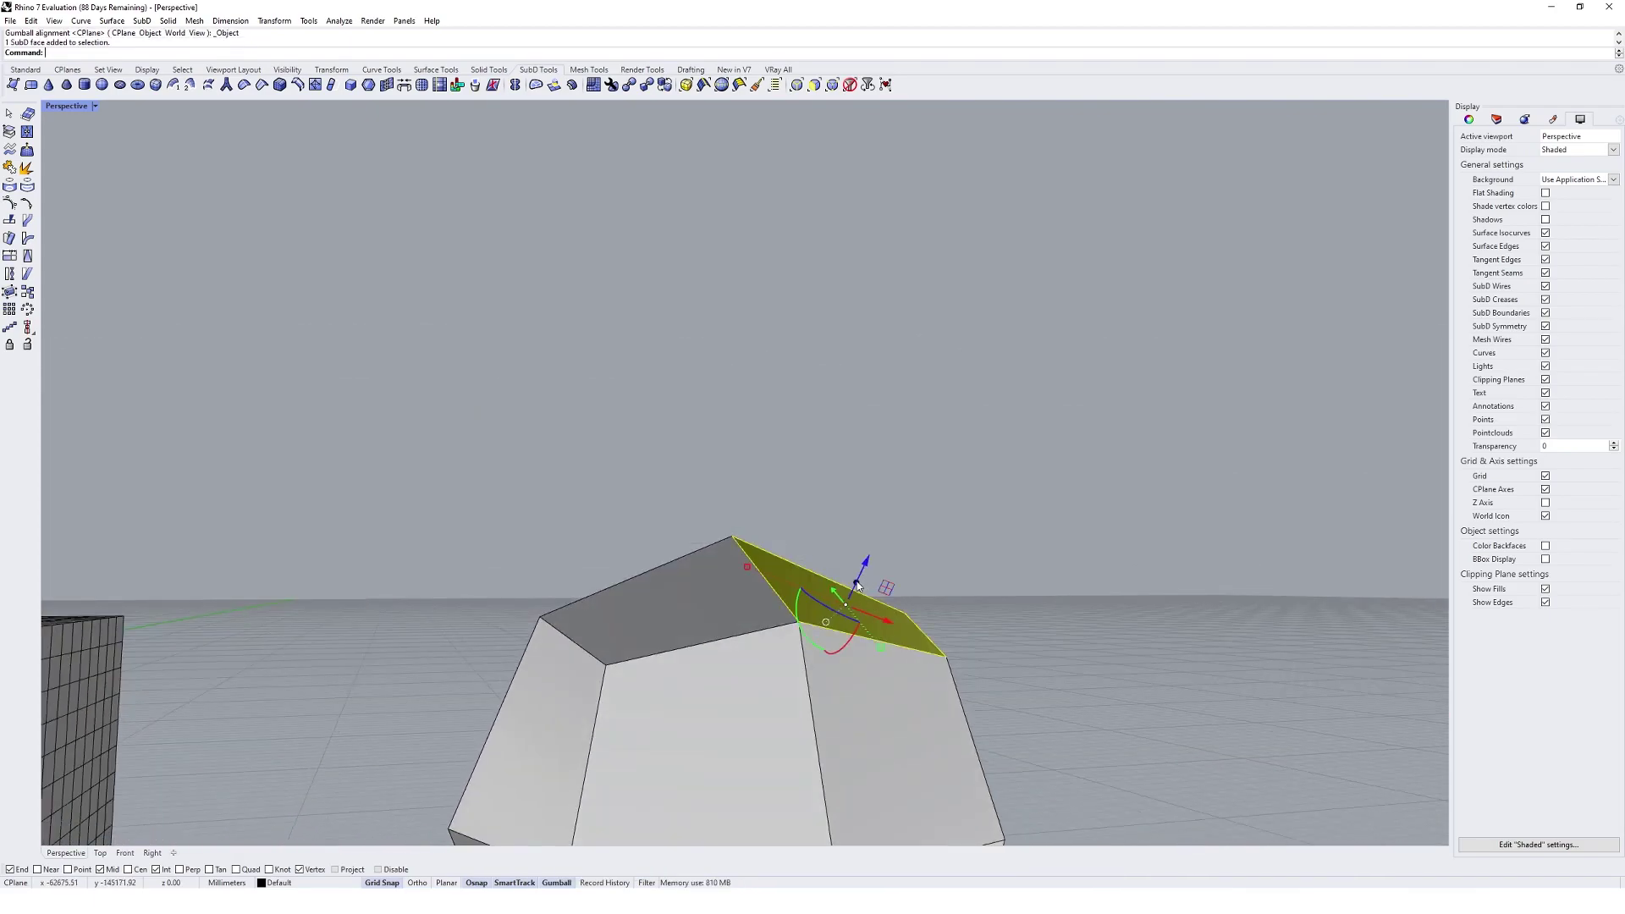
{"action": "left_click_drag", "start_coordinate": [857, 582], "coordinate": [1020, 430]}
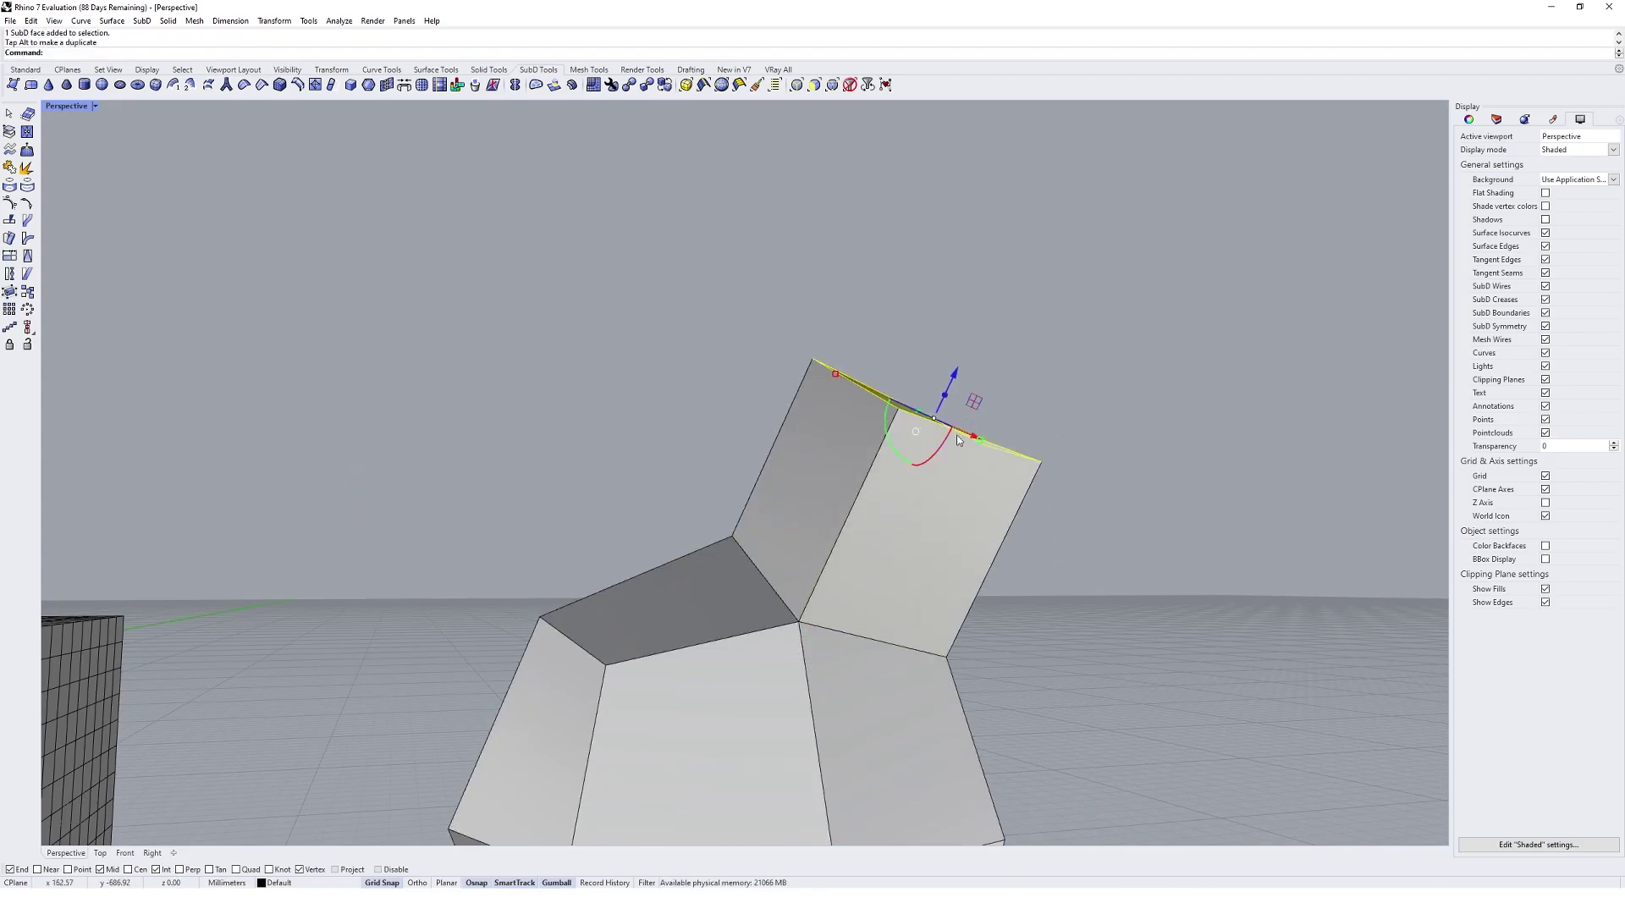
{"action": "right_click_drag", "start_coordinate": [1020, 550], "coordinate": [847, 627]}
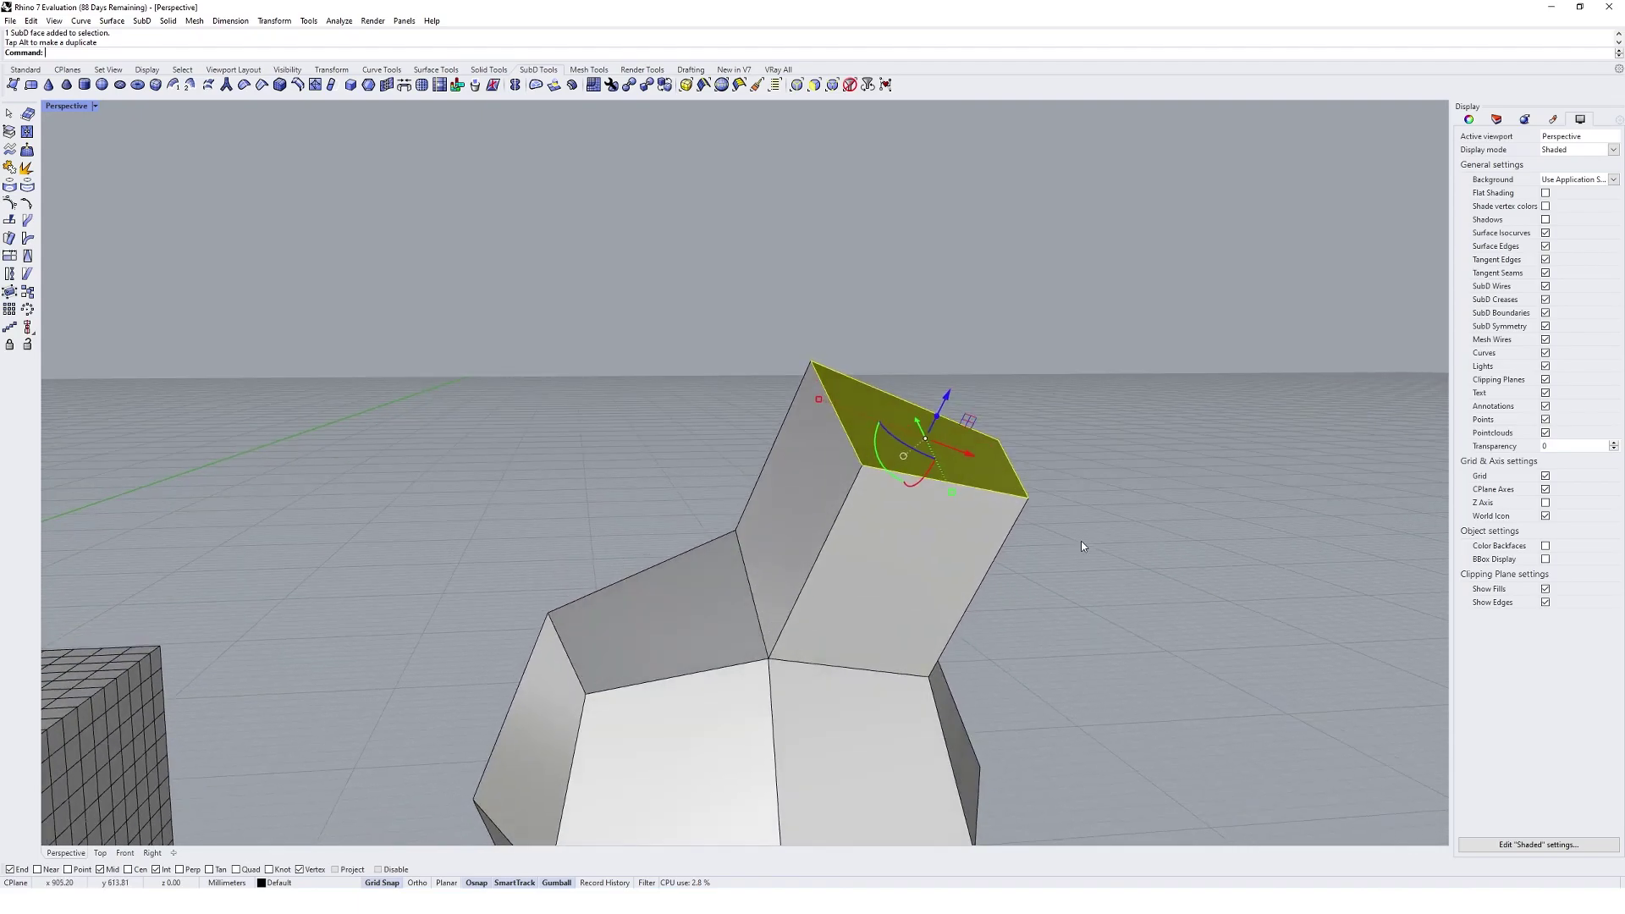
{"action": "key", "text": "ctrl+z"}
Select the sphere's sloped upper face again and set the Gumball alignment to CPlane.
{"action": "left_click", "coordinate": [841, 632], "text": "ctrl+shift"}
{"action": "right_click", "coordinate": [548, 877]}
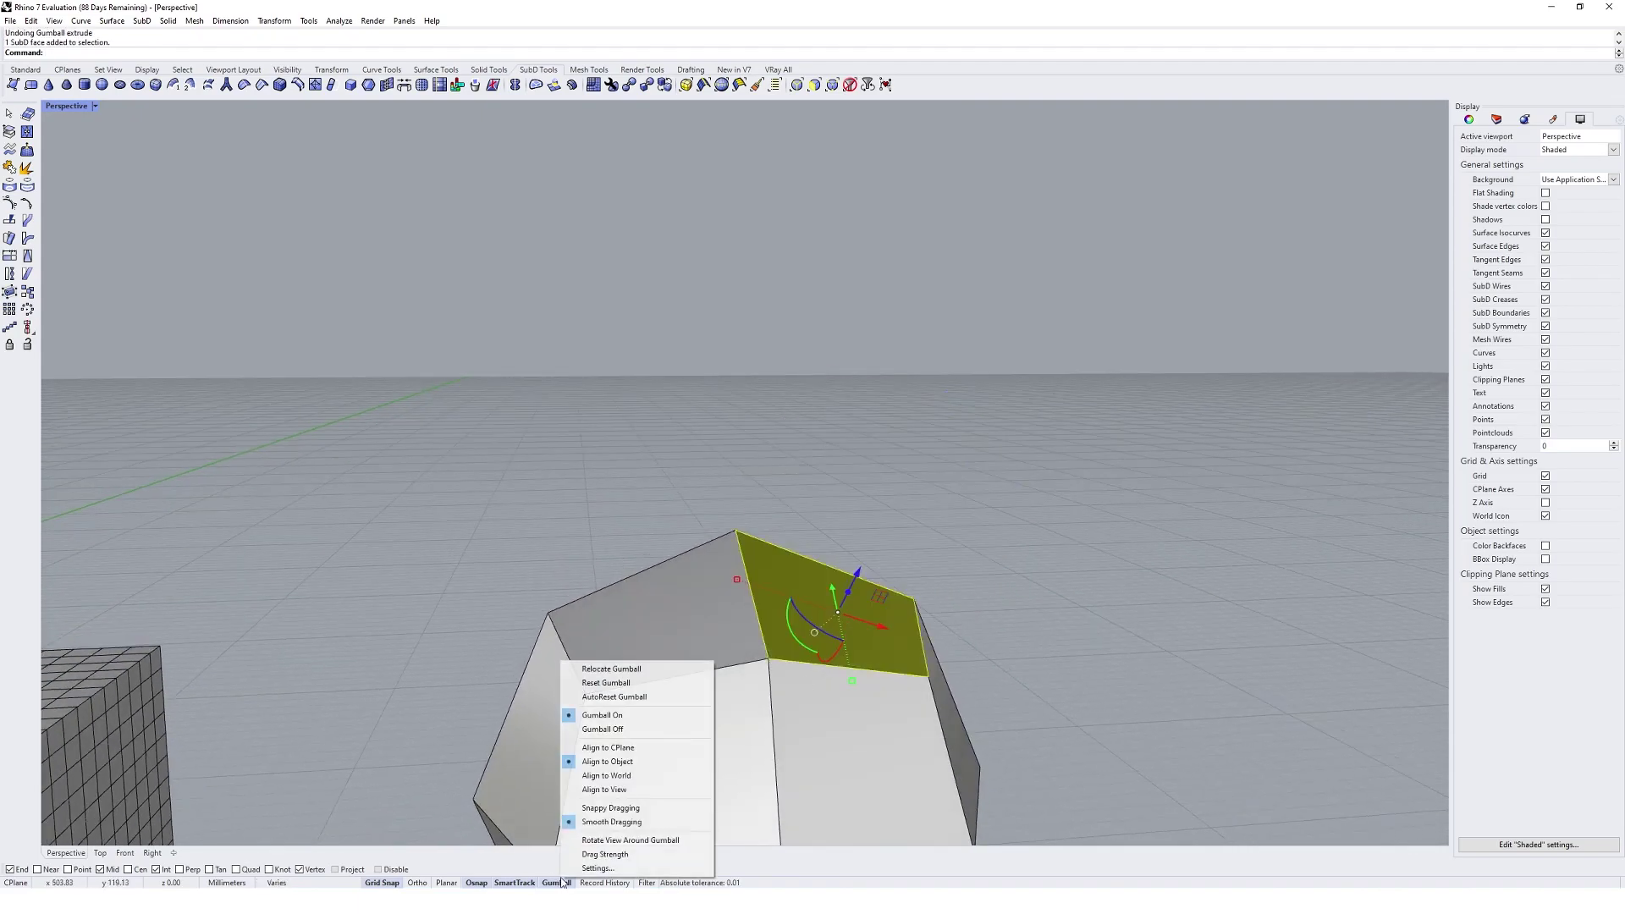
{"action": "left_click", "coordinate": [635, 749]}
Extrude the selected sphere face straight up along the construction plane's Z direction, then undo the extrusion.
{"action": "left_click_drag", "start_coordinate": [838, 572], "coordinate": [841, 415], "text": "ctrl"}
{"action": "scroll", "coordinate": [840, 415], "scroll_direction": "down", "scroll_amount": 6}
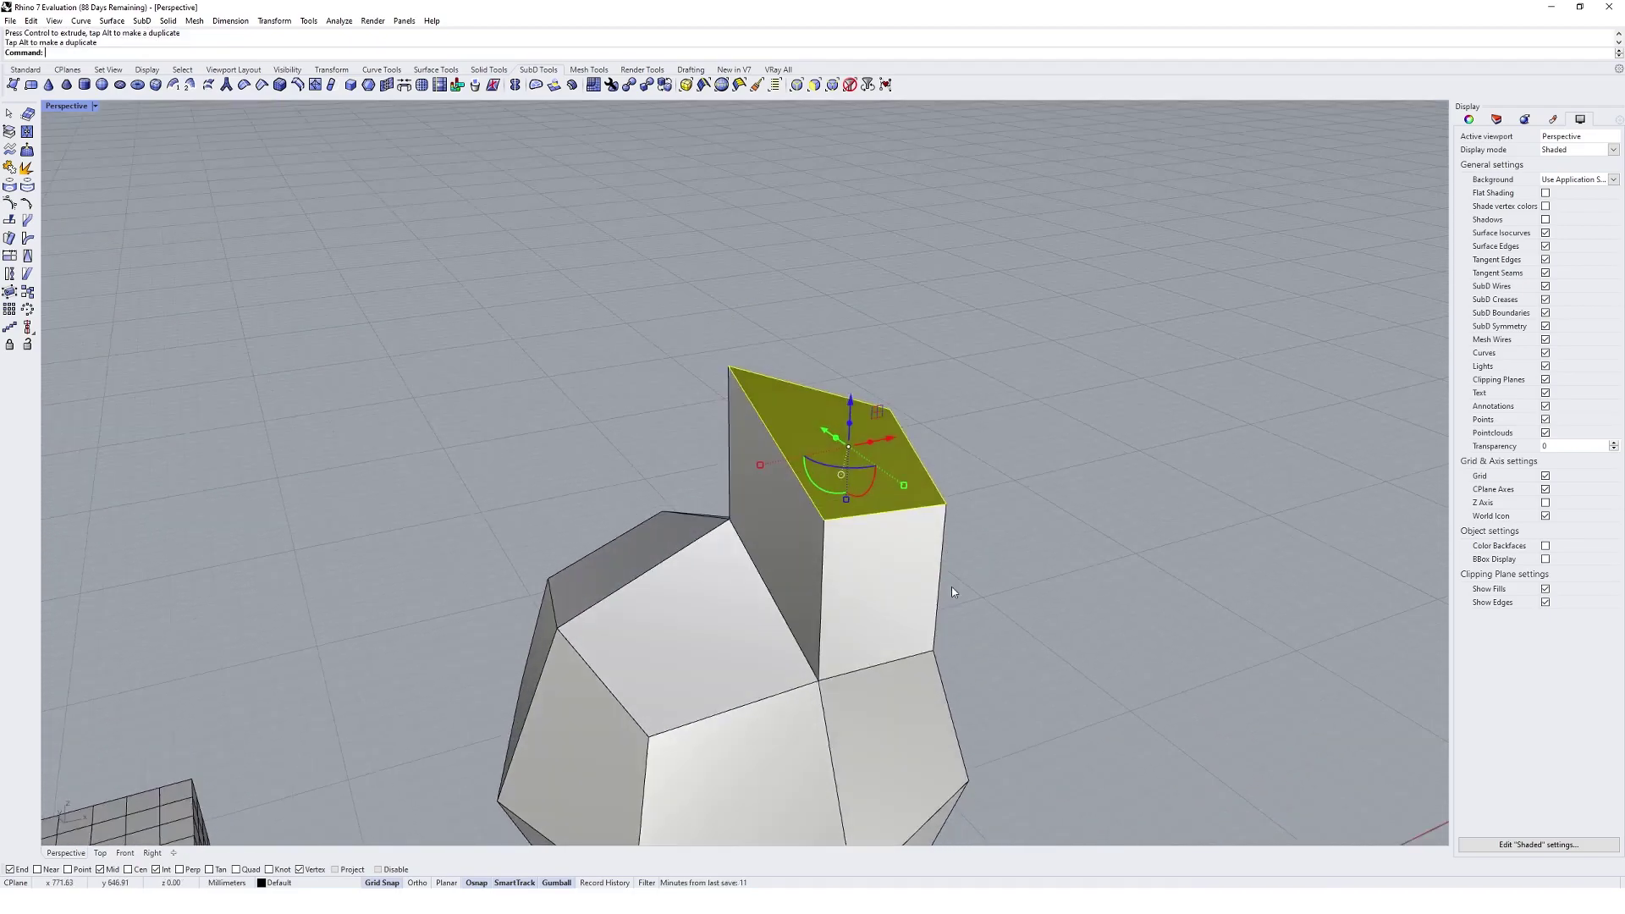
{"action": "key", "text": "ctrl+z"}
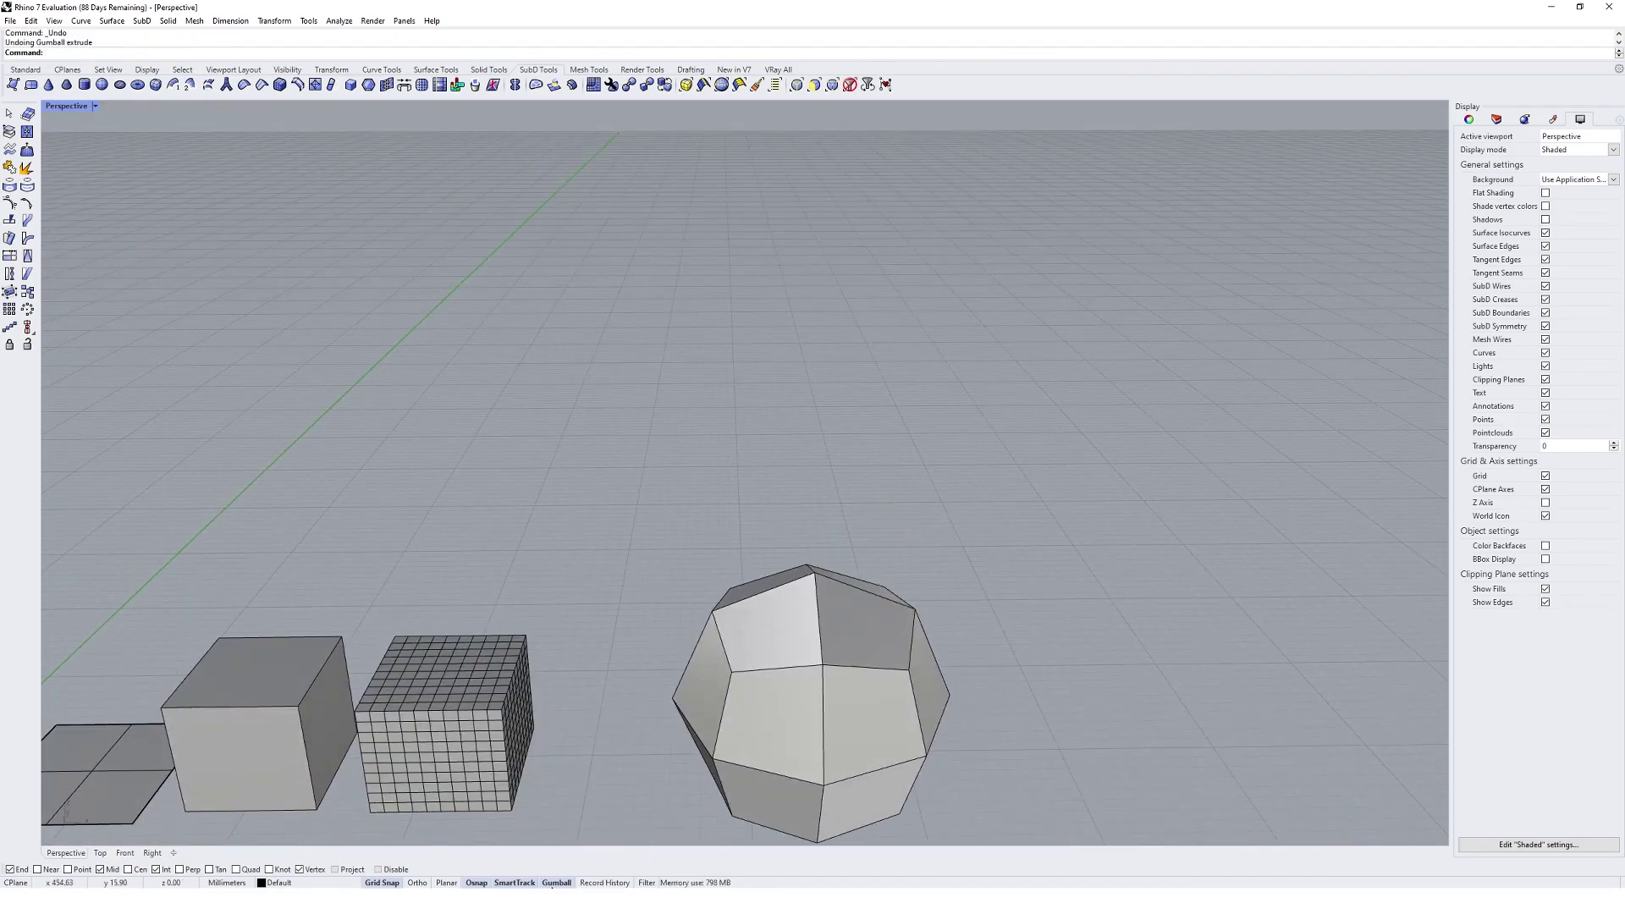
{"action": "right_click", "coordinate": [556, 884]}
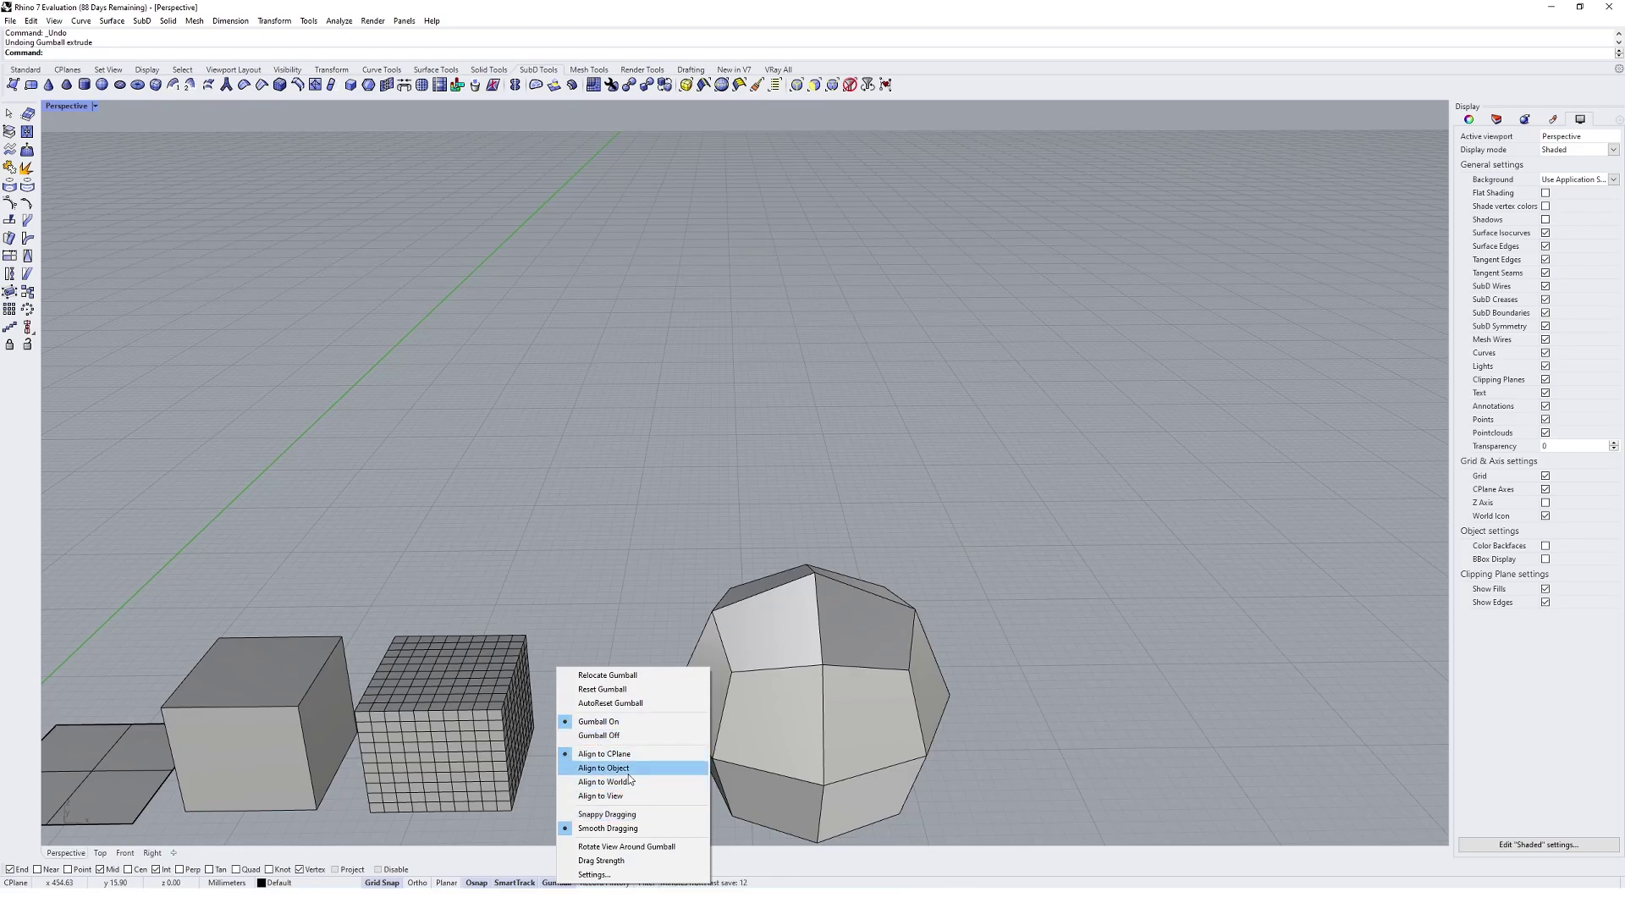
{"action": "right_click_drag", "start_coordinate": [977, 643], "coordinate": [982, 554]}
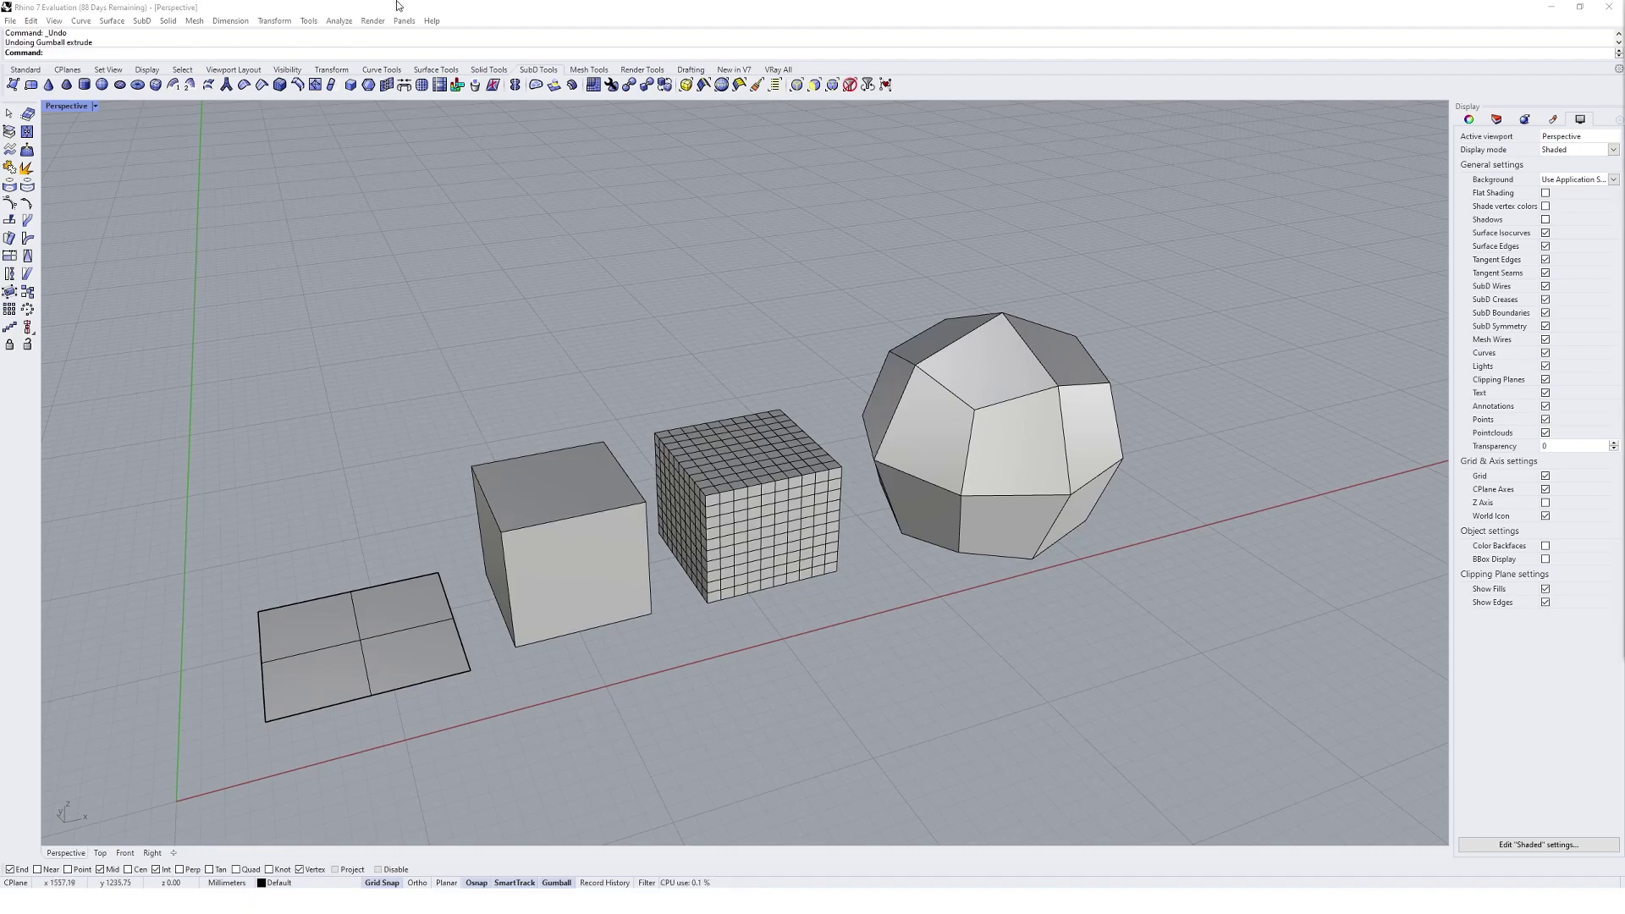
Create a new model from the Large Objects - Millimeters template.
{"action": "left_click", "coordinate": [9, 21]}
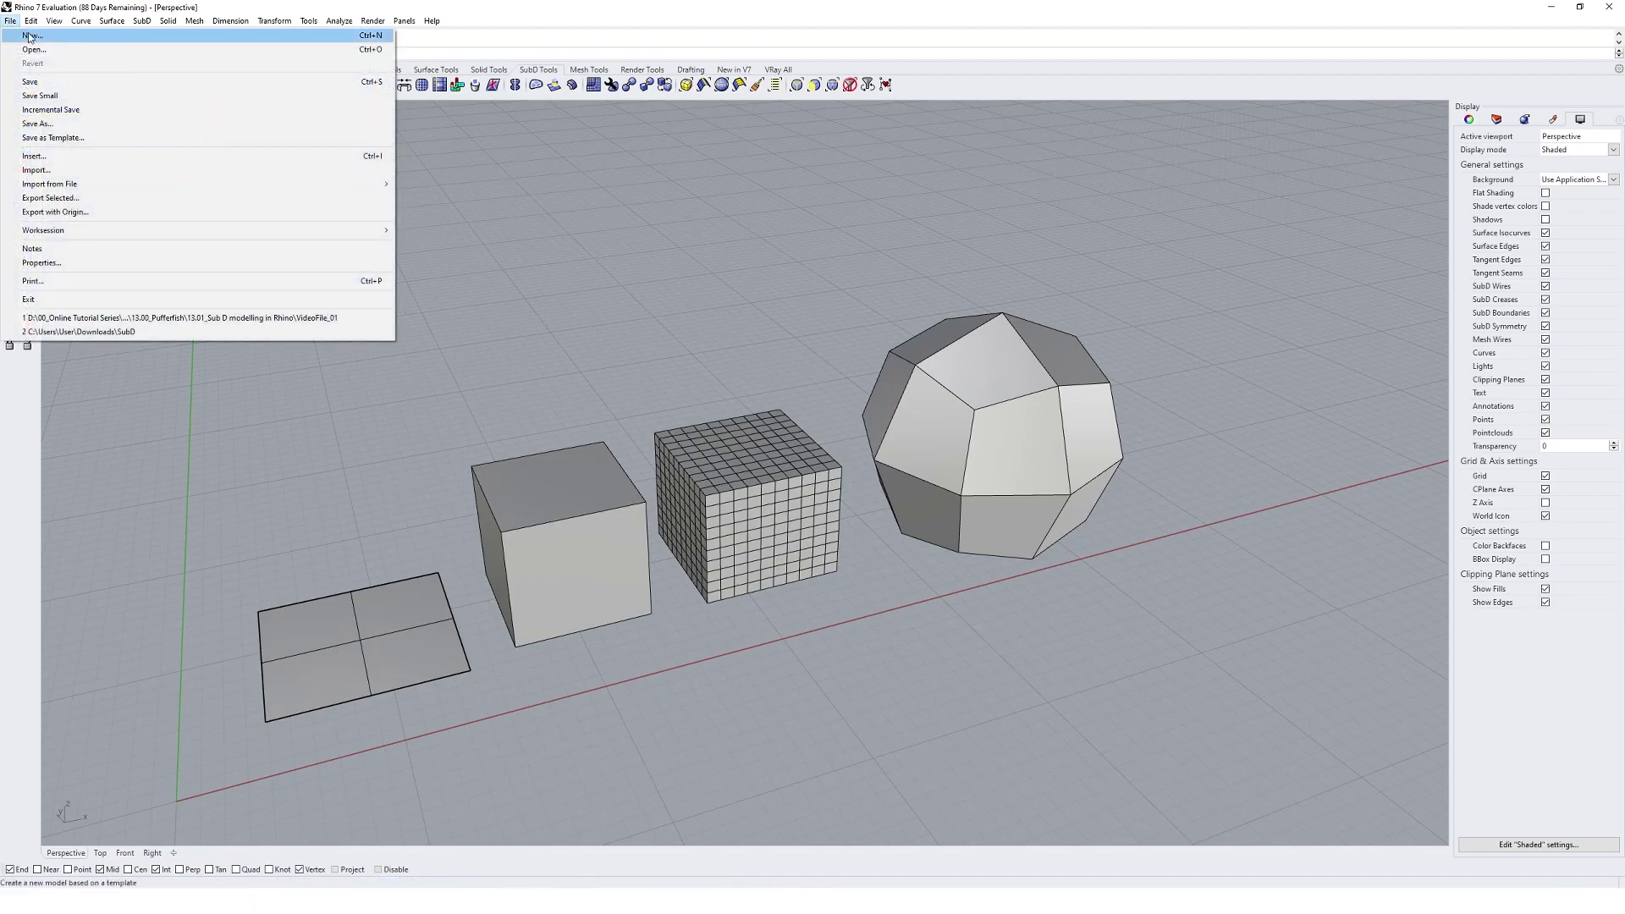
{"action": "left_click", "coordinate": [21, 36]}
{"action": "left_click", "coordinate": [816, 477]}
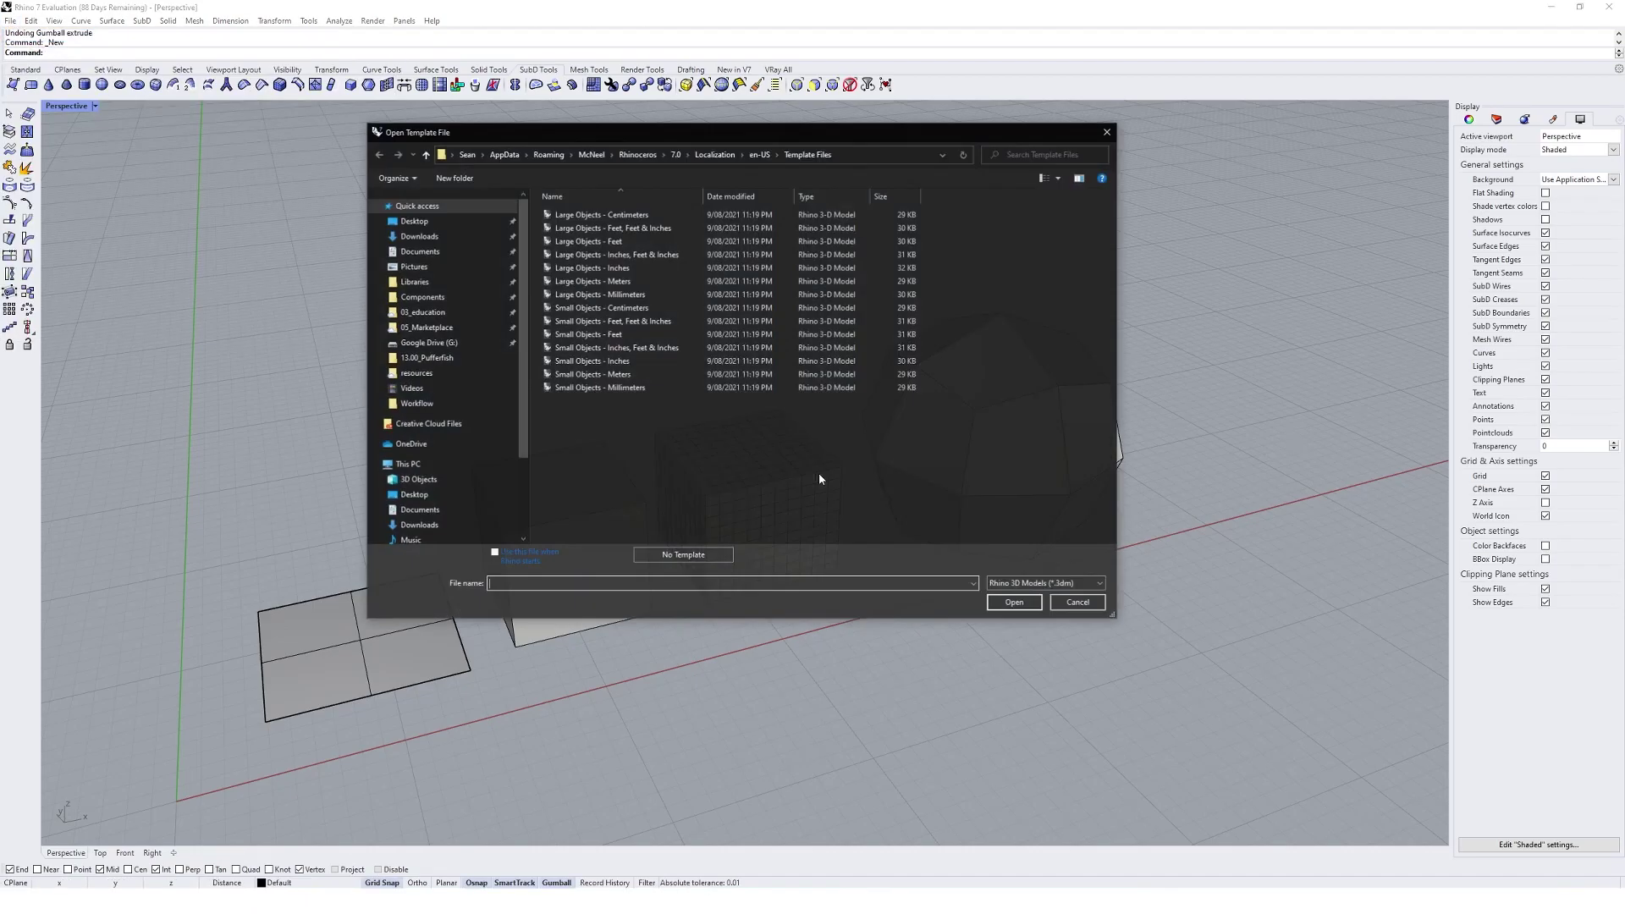
{"action": "left_click", "coordinate": [648, 296]}
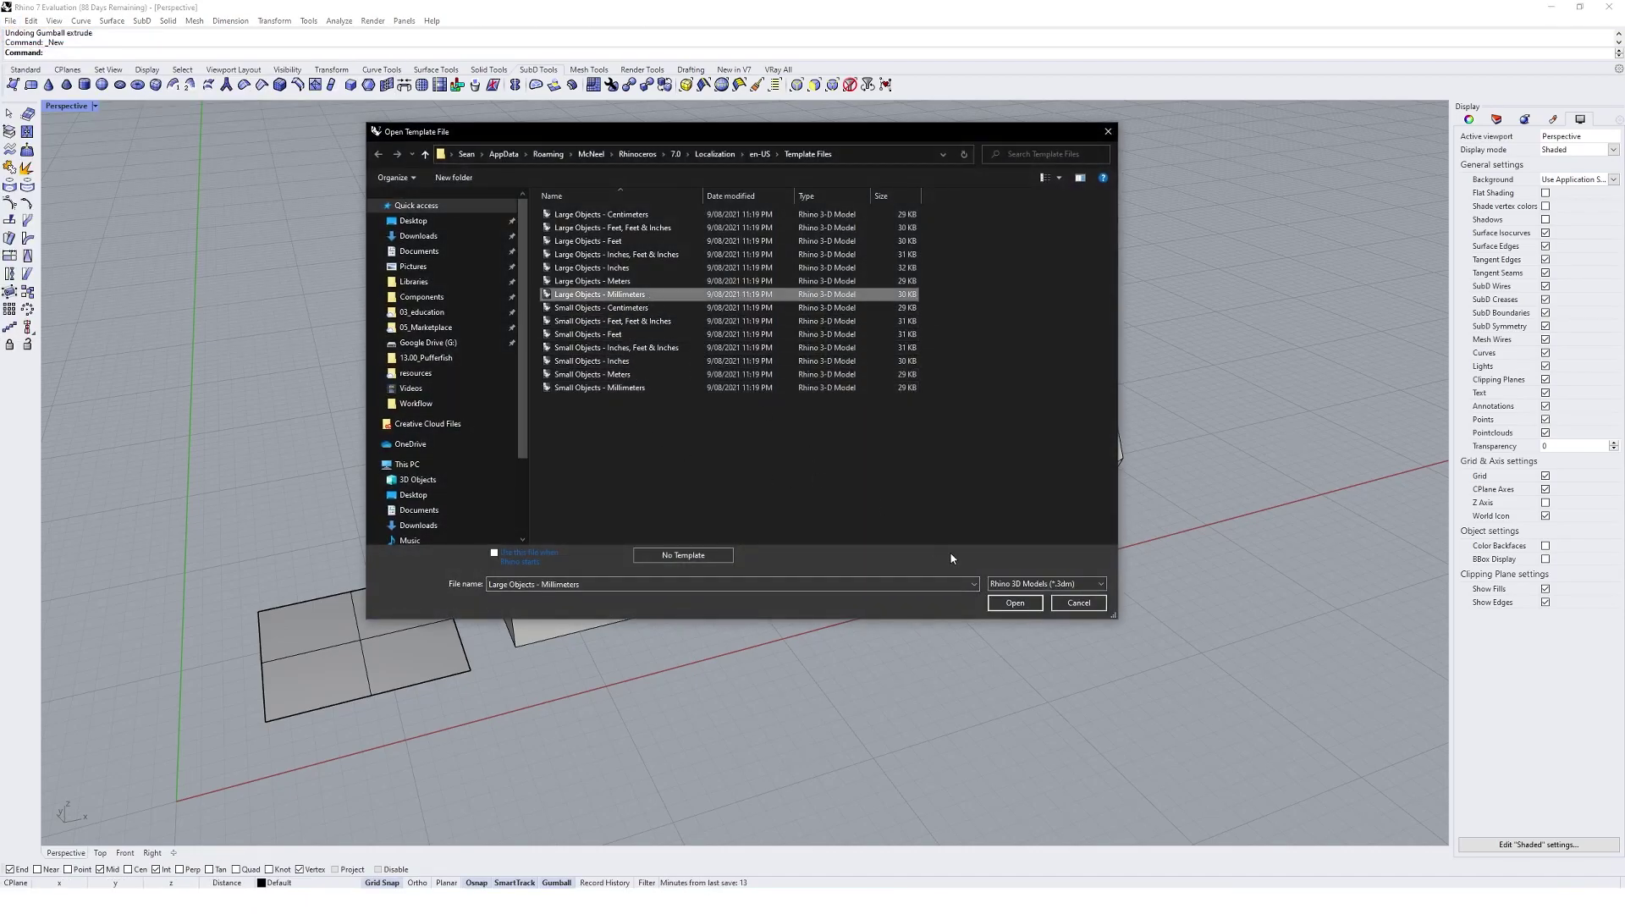
{"action": "left_click", "coordinate": [1013, 604]}
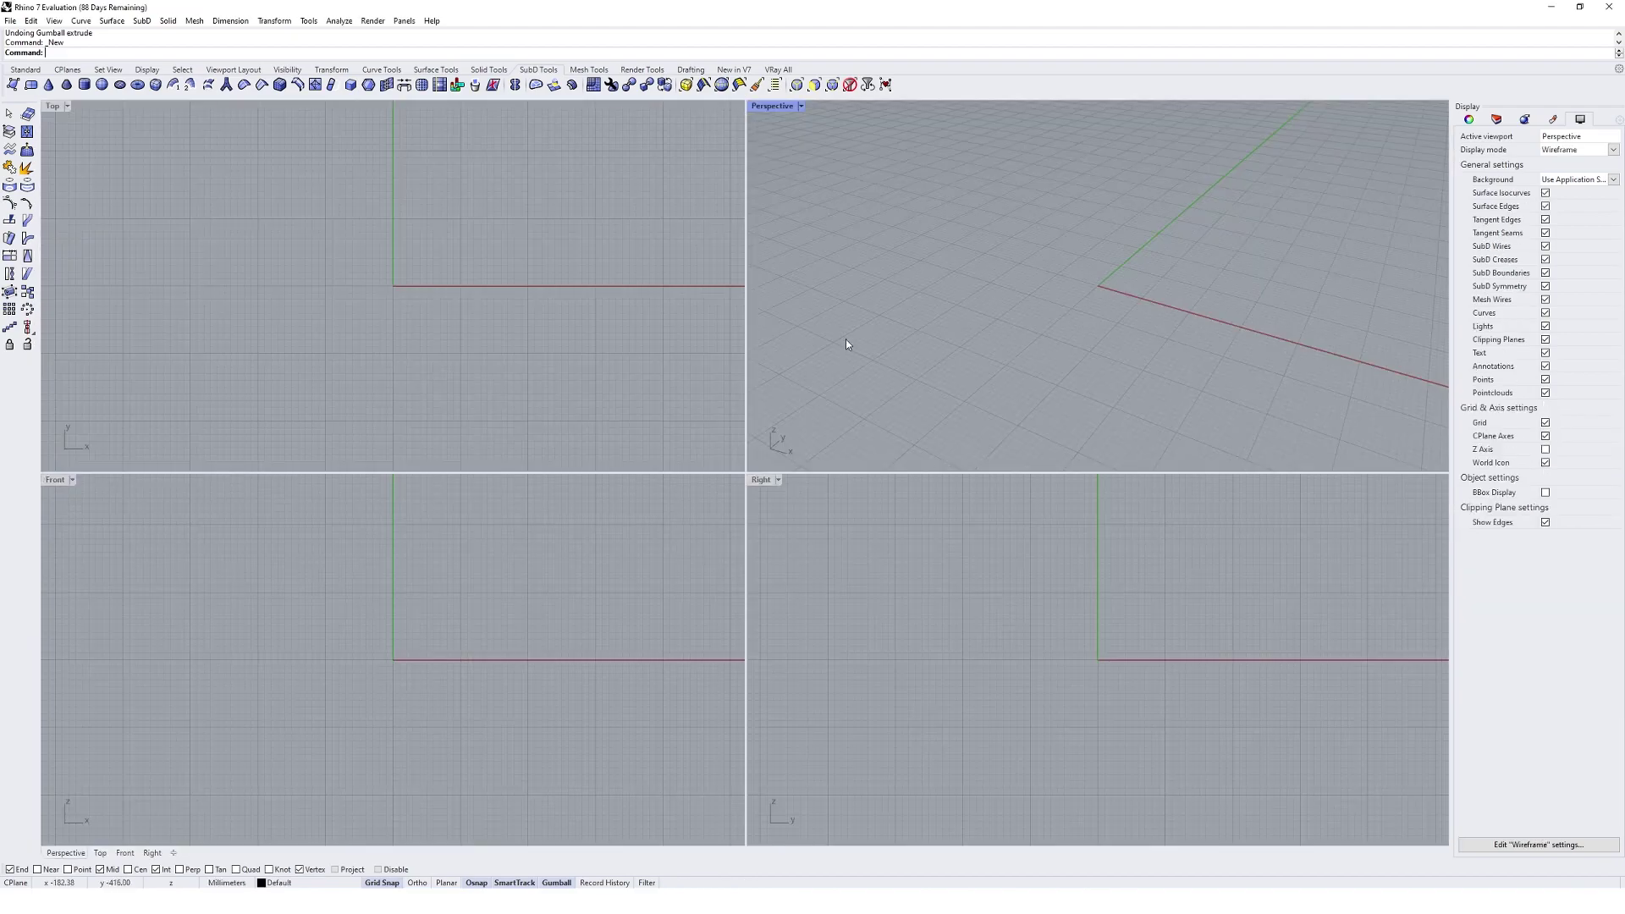